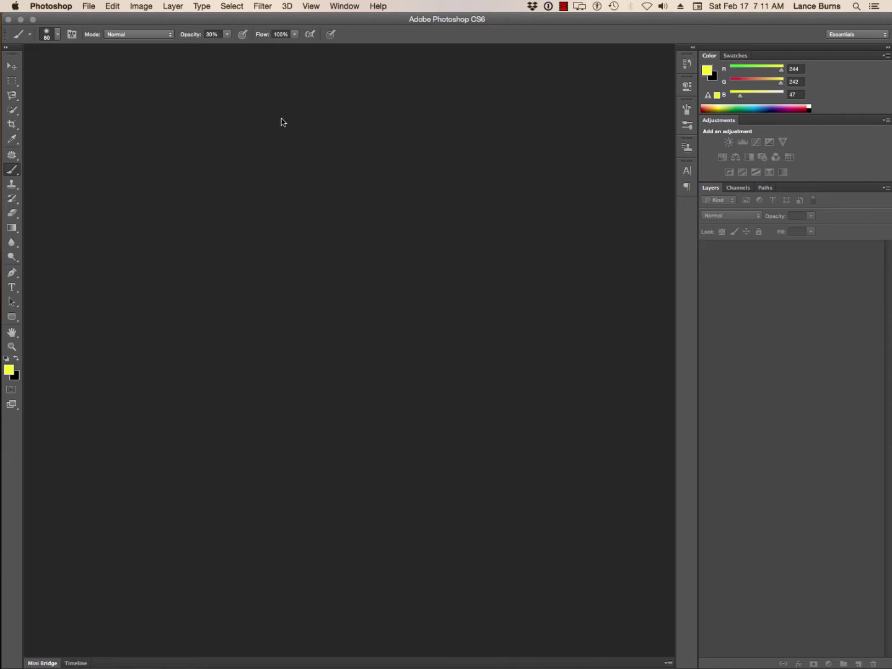
- Start a new document and set its width to 10 inches and its height to 8 inches
click(90, 6)
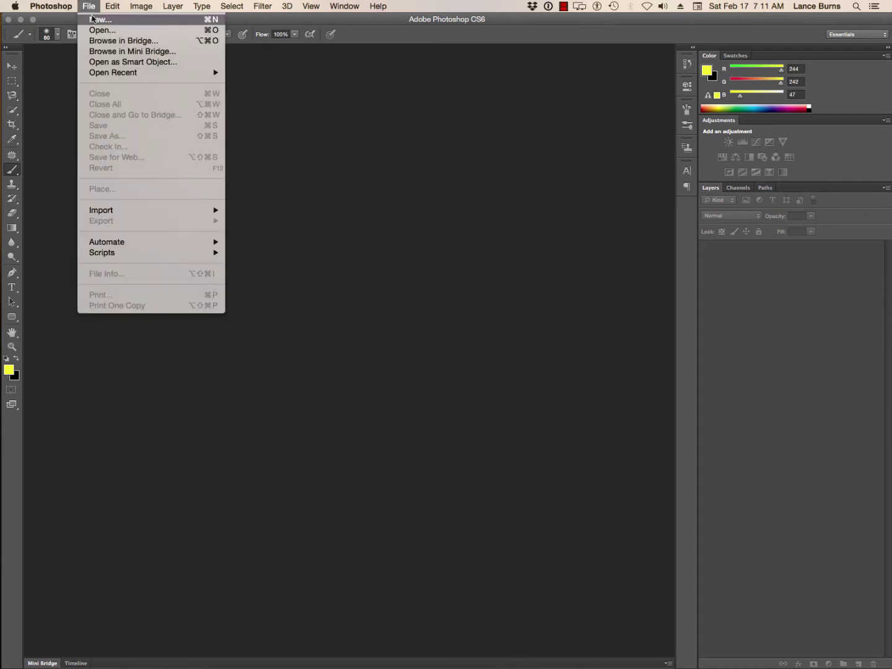
click(93, 20)
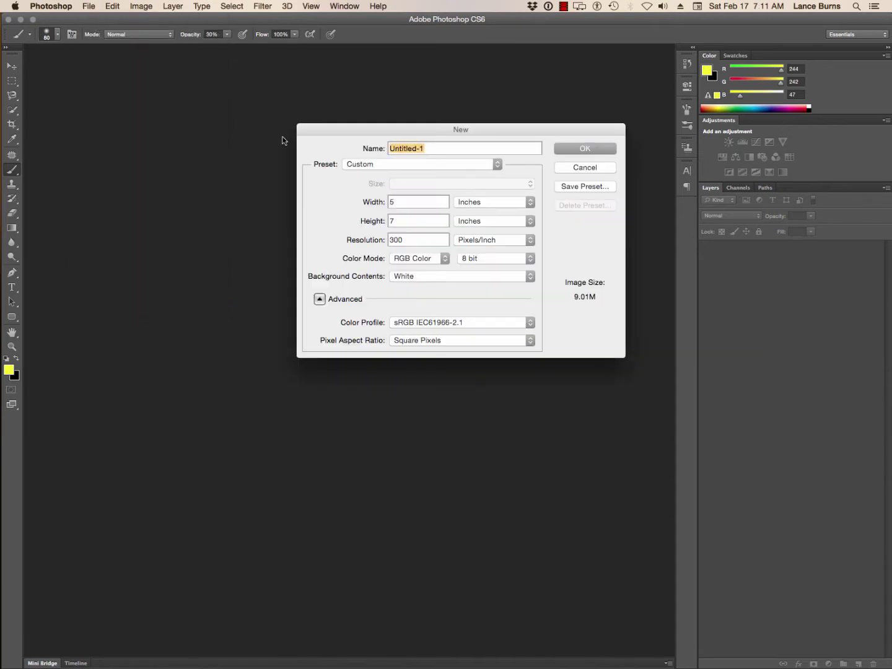
click(401, 148)
drag(441, 144, 387, 147)
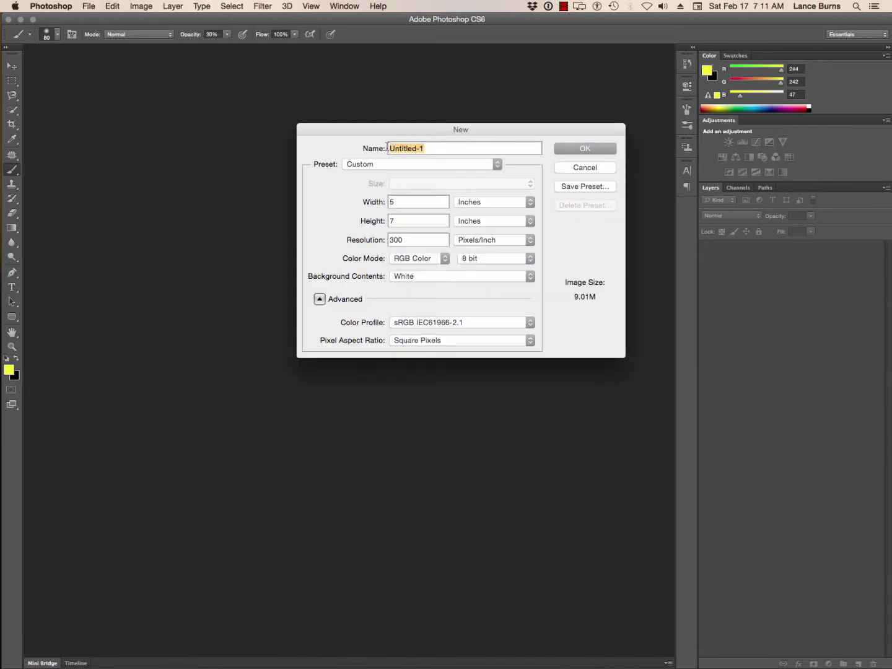
click(472, 203)
click(474, 204)
click(425, 203)
key(BackSpace)
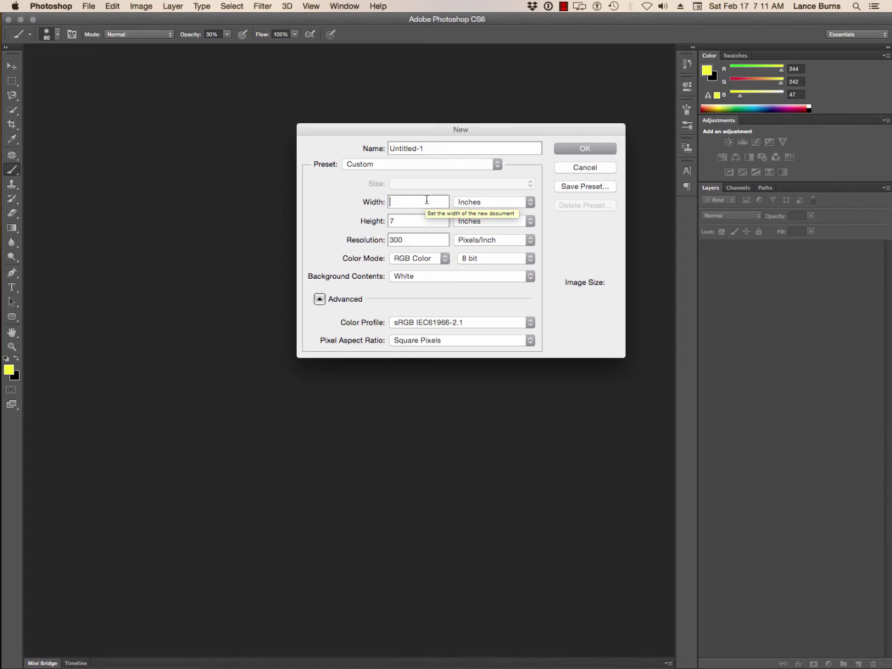
text(10)
key(Tab)
text(8)
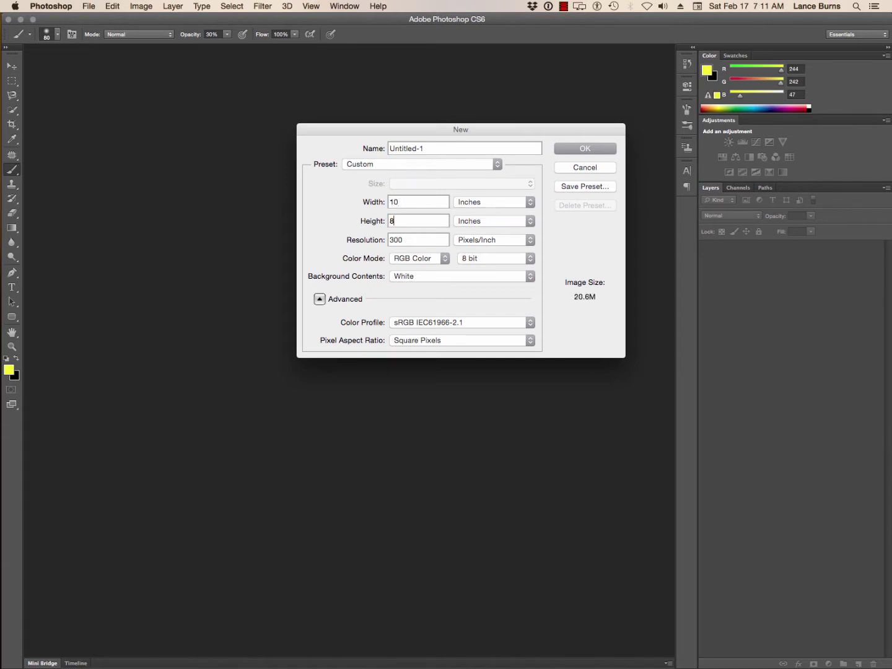
key(Tab)
click(413, 237)
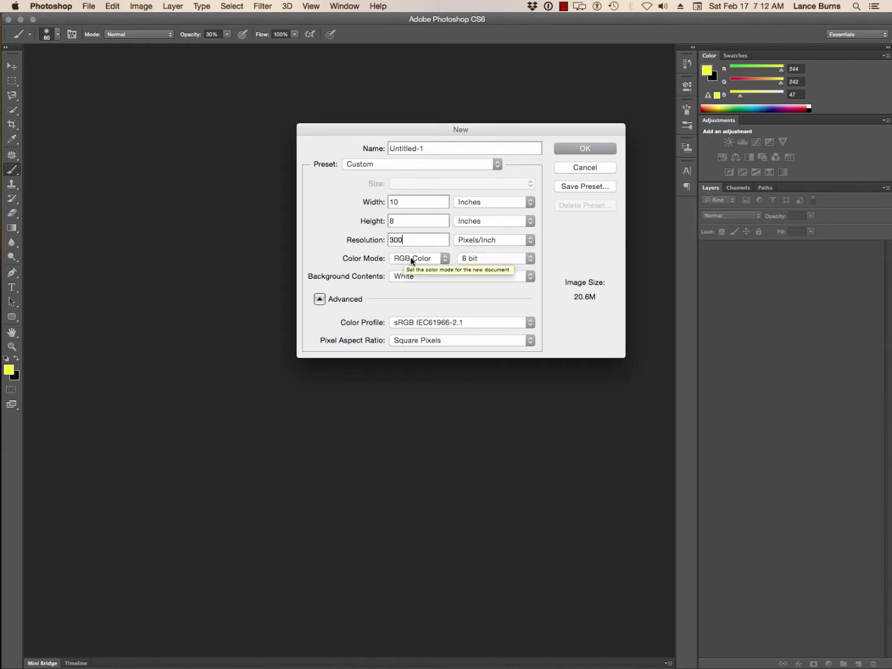
- Review the color mode, bit depth and background contents options for the new document
click(411, 259)
click(411, 259)
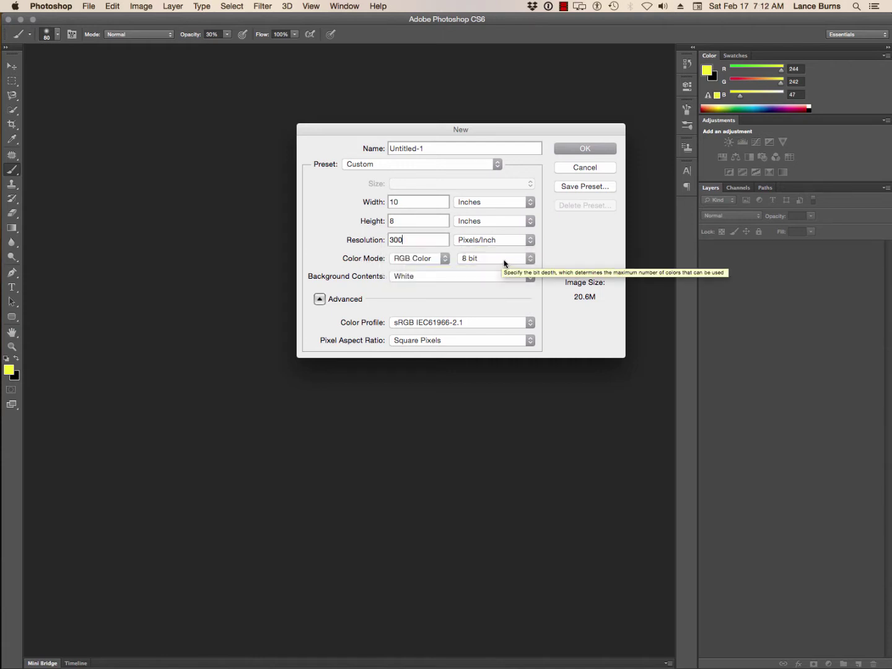
click(503, 259)
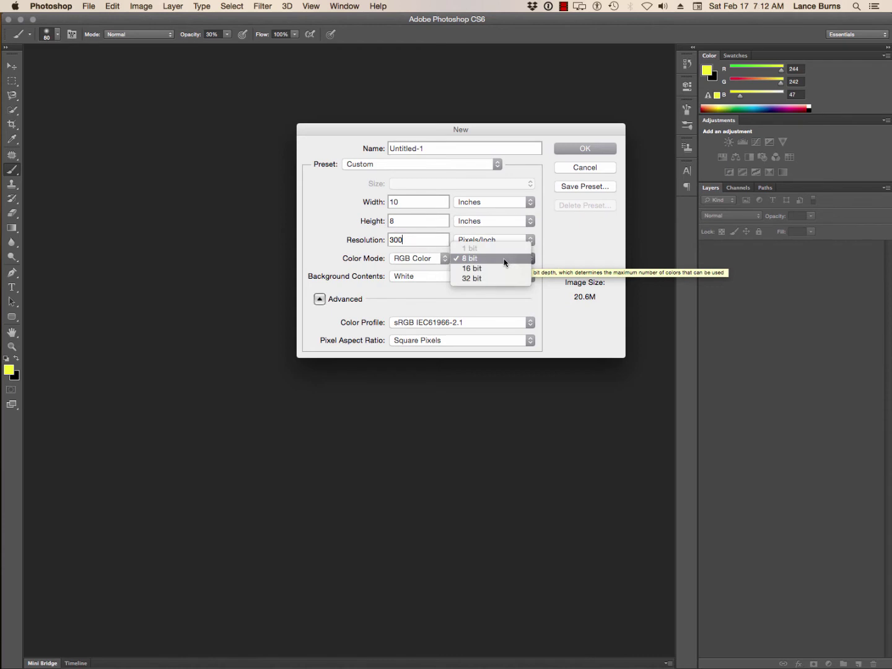
click(504, 260)
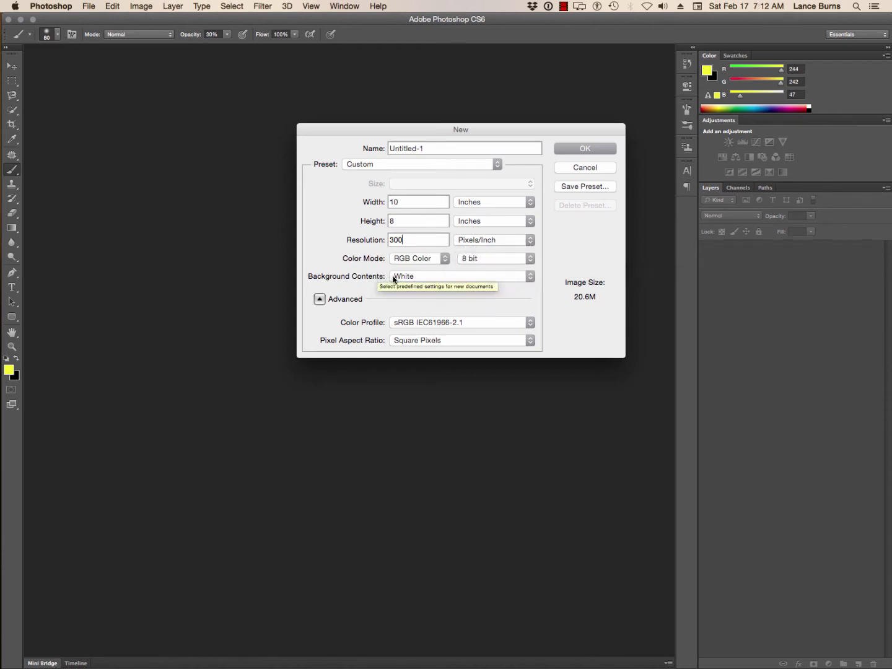
click(421, 277)
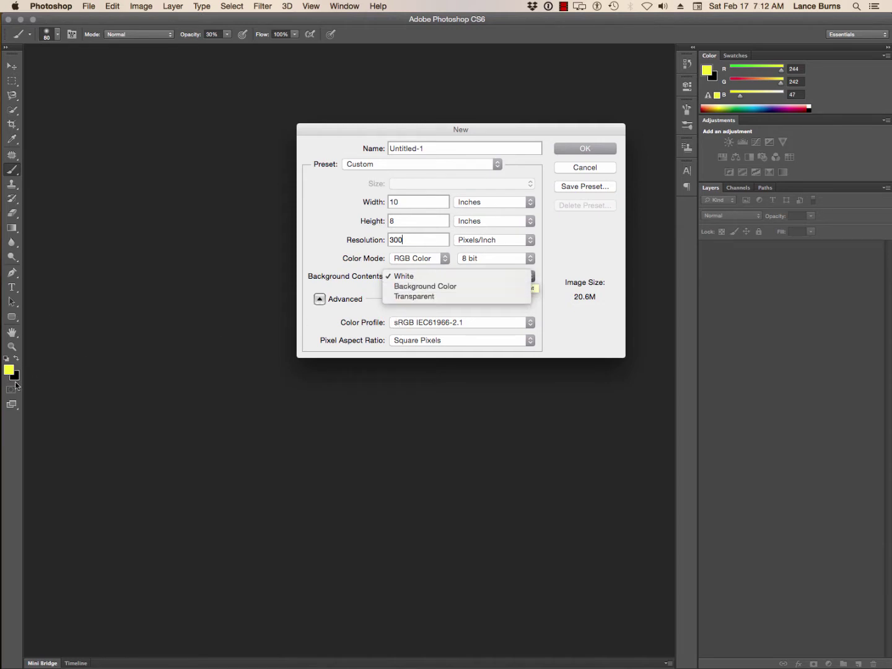
key(Escape)
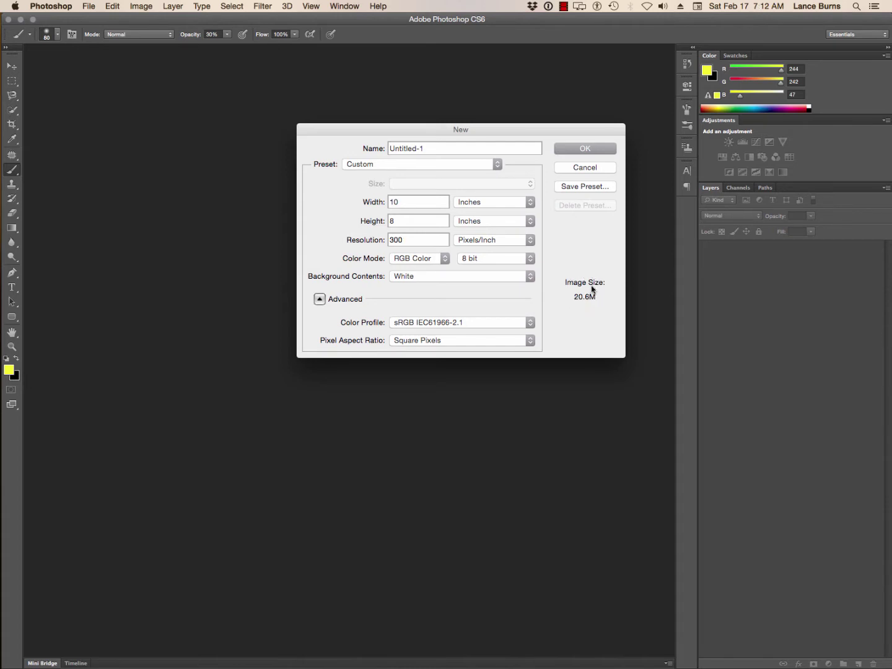
- Switch the new document's units to centimeters and set the width to 10 and the height to 8
click(481, 205)
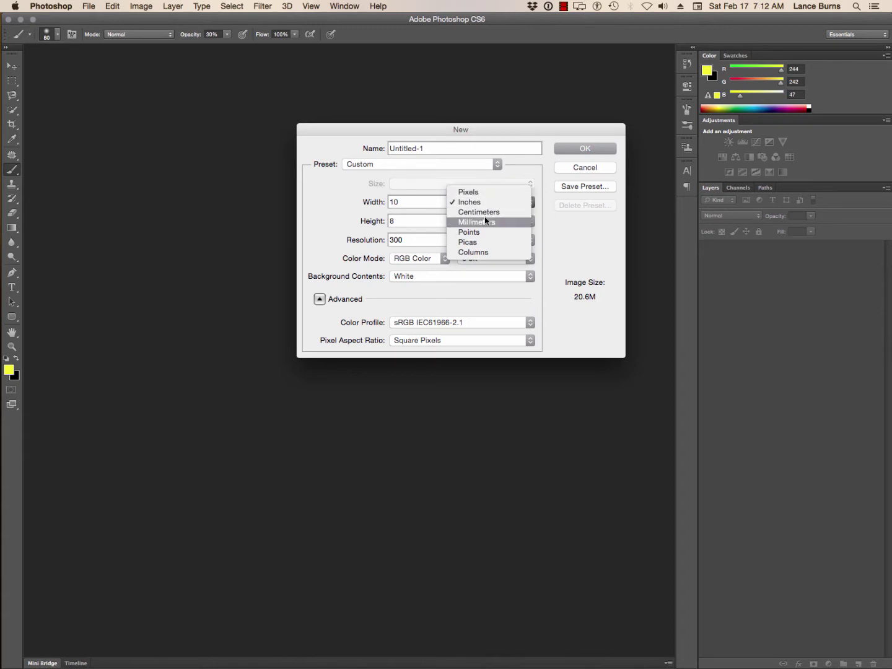
click(479, 212)
double_click(404, 202)
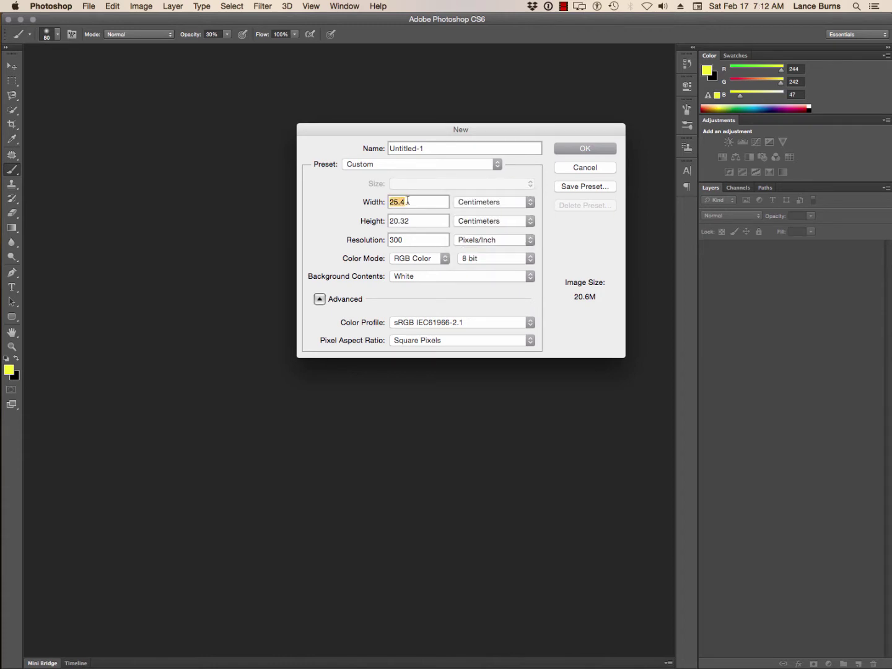
text(10)
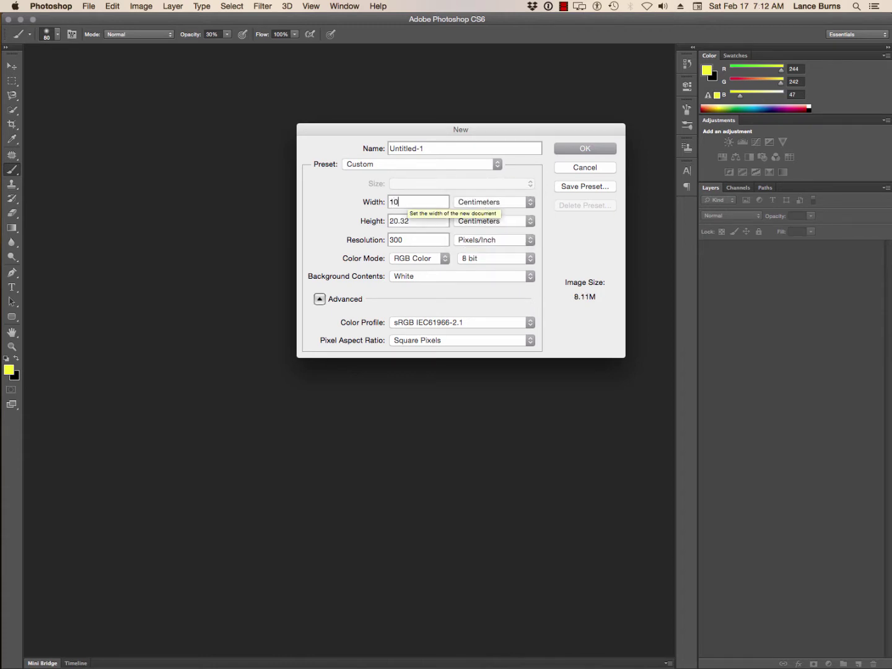
key(Tab)
text(8)
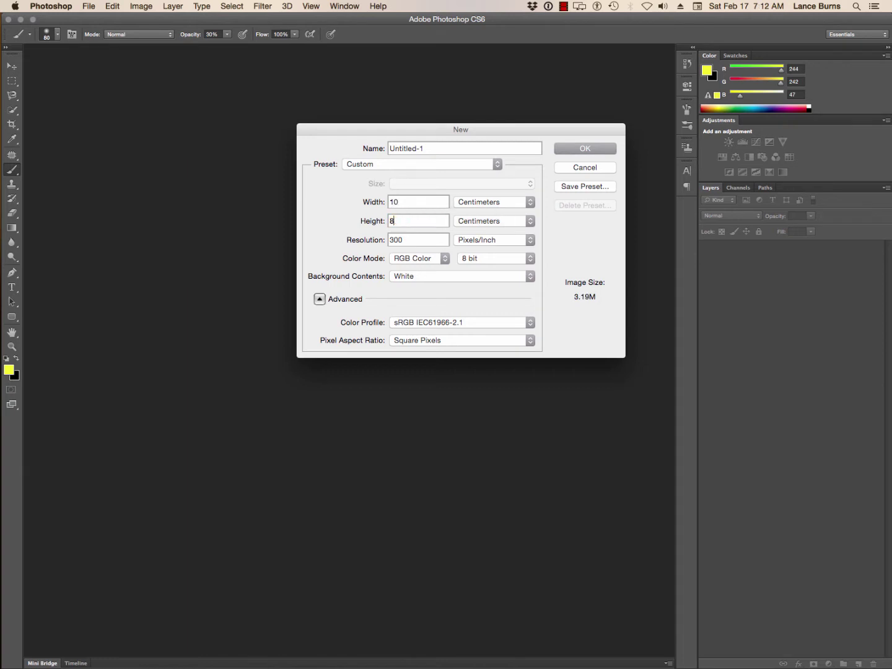
key(Tab)
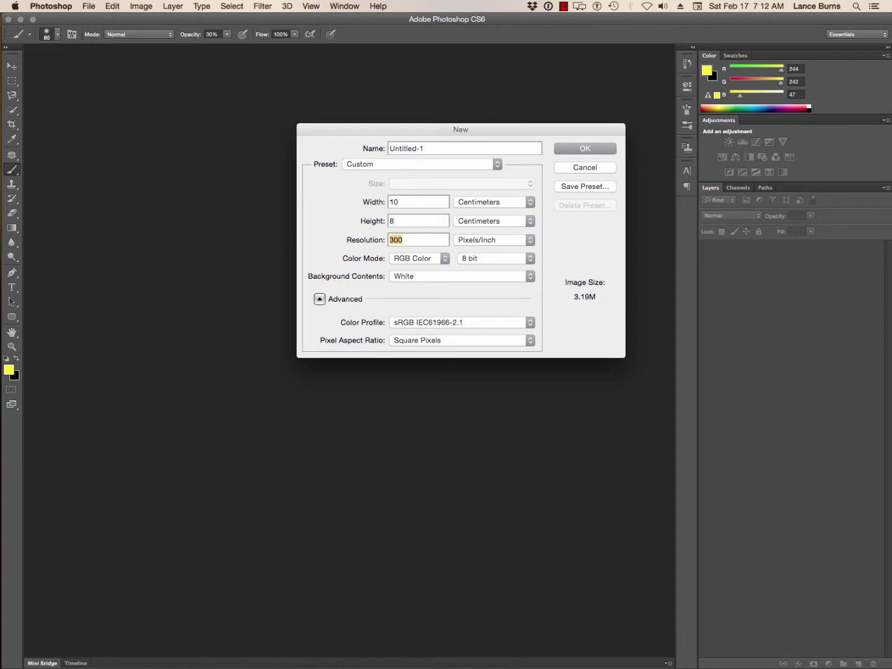
- Set the units to inches with a width of 10 and a height of 8, and create the document
click(478, 203)
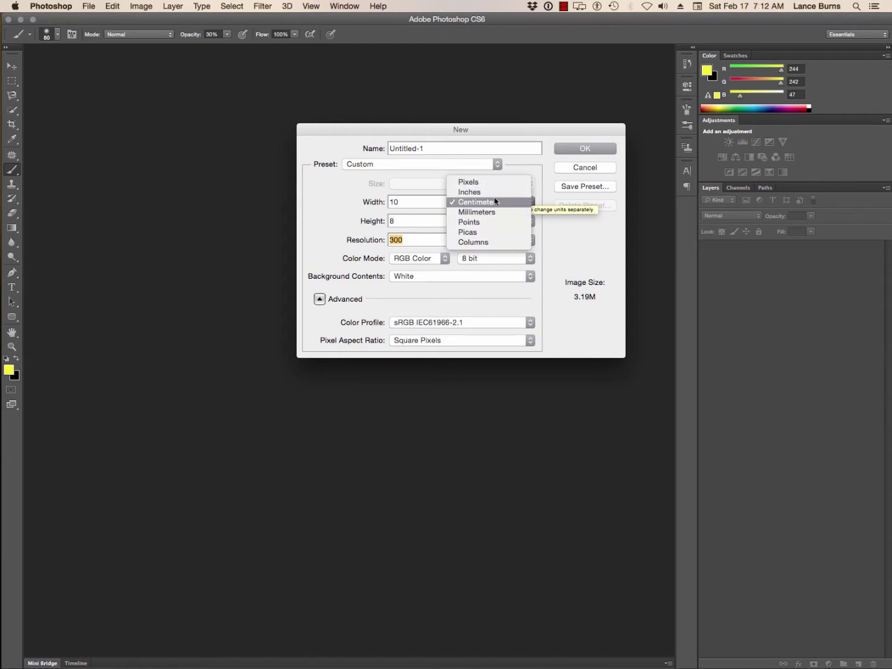
click(490, 193)
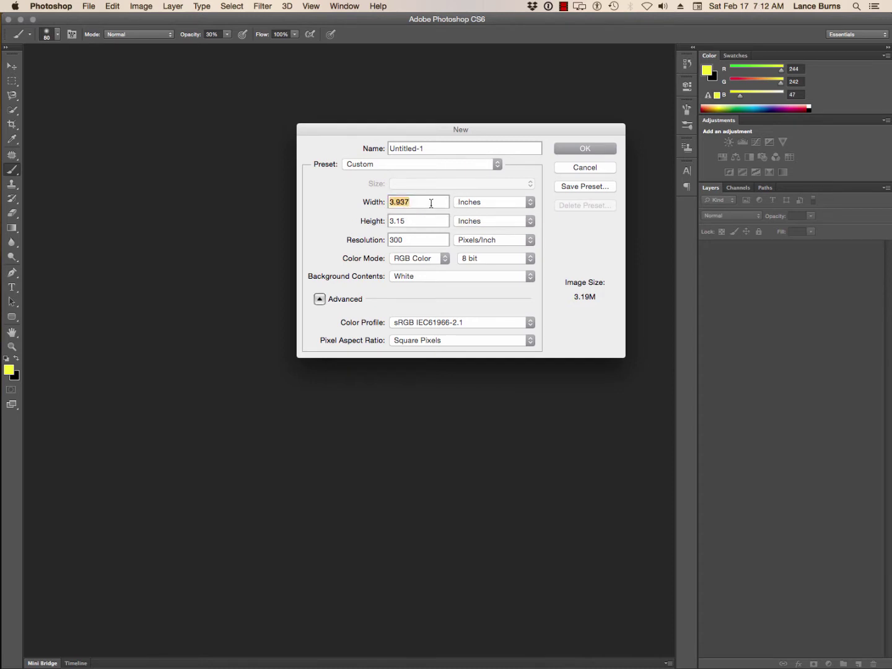
click(477, 202)
click(437, 203)
text(10)
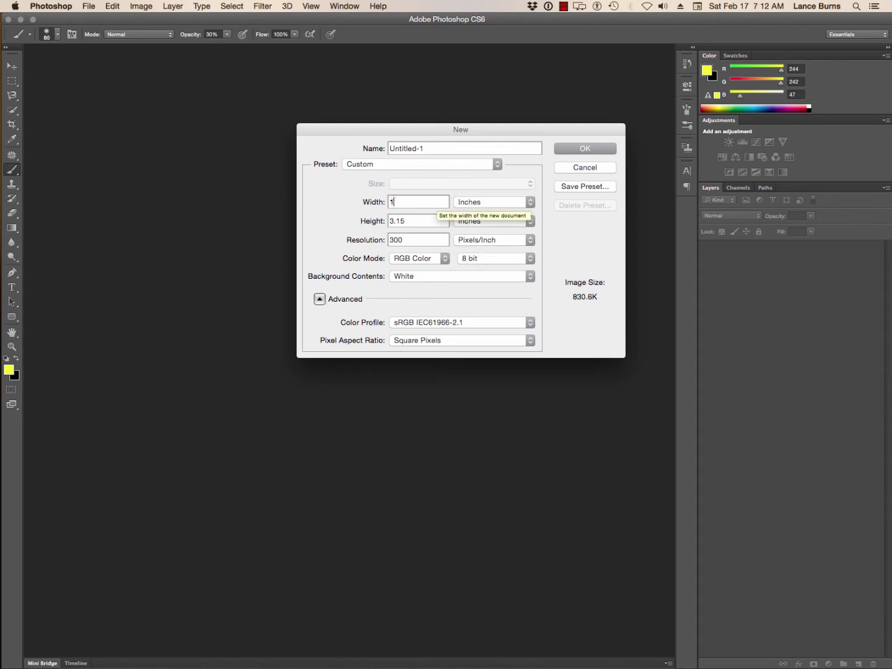
key(Tab)
text(8)
key(Tab)
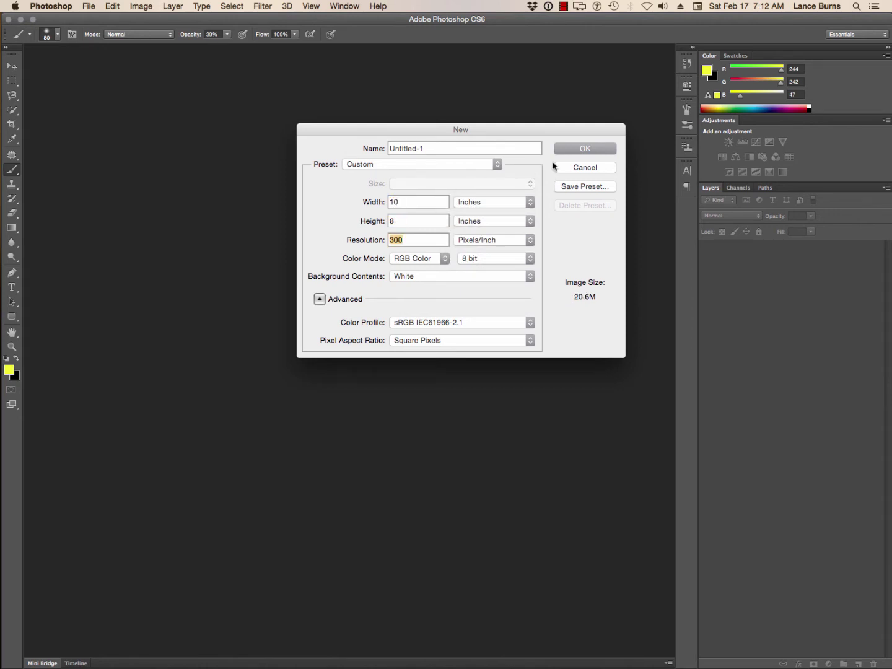
click(572, 149)
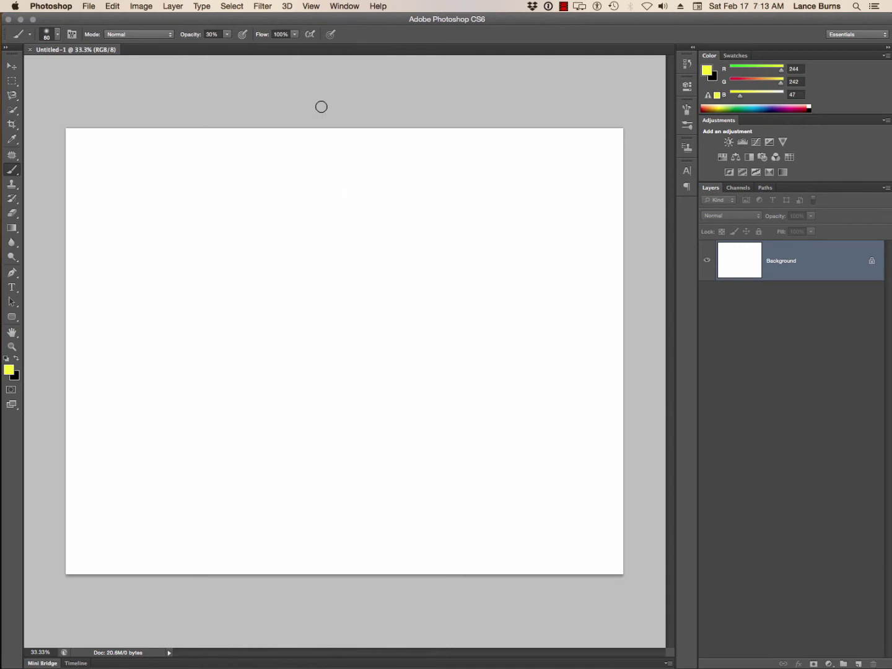
- Show the rulers around the canvas
click(260, 5)
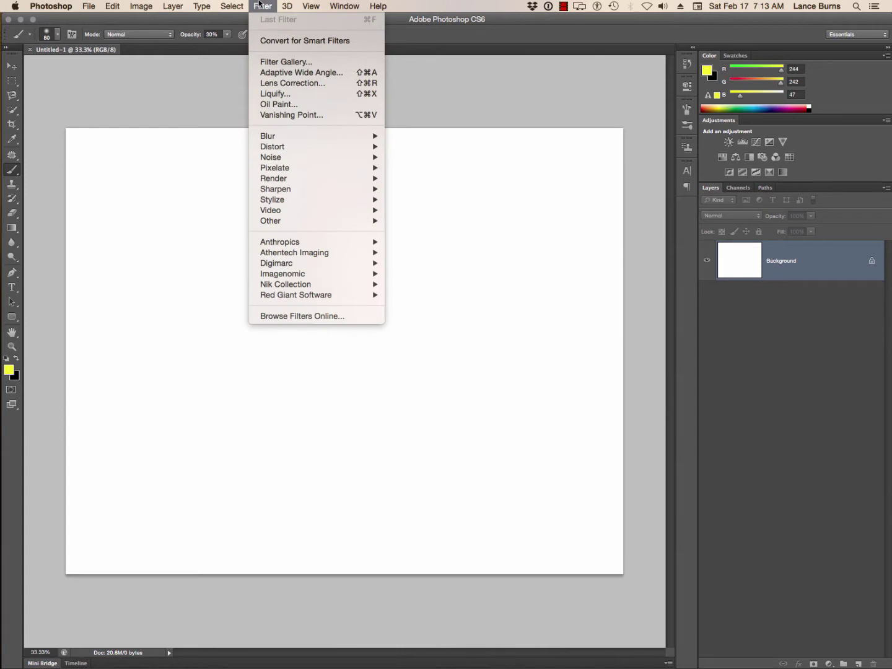
mouse_move(316, 5)
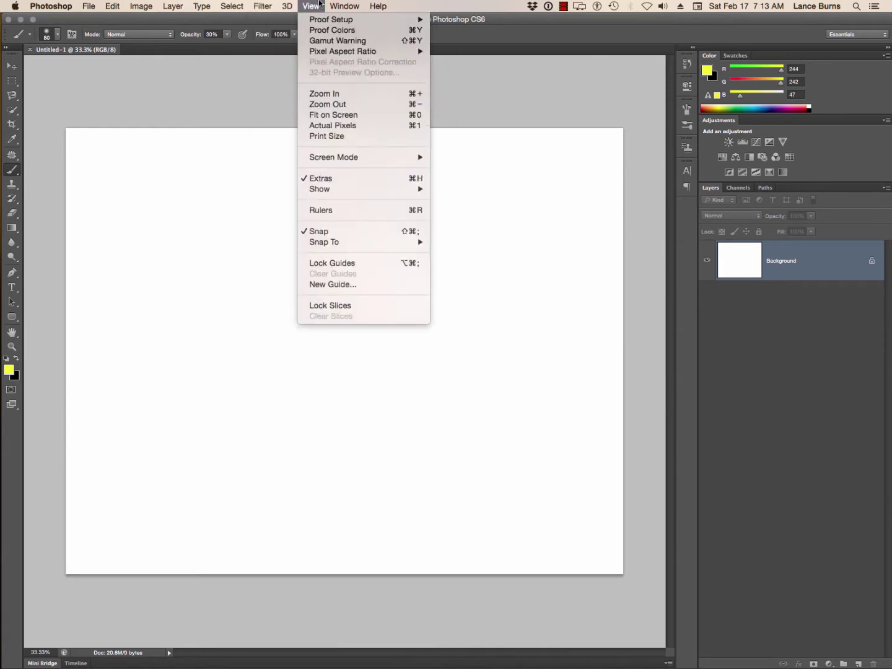
click(328, 210)
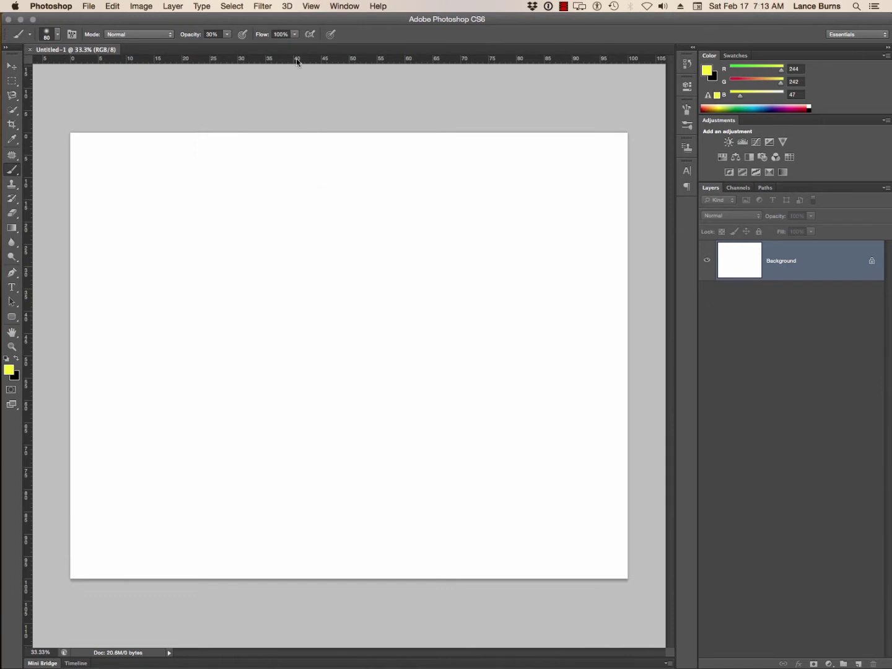
- Review the available ruler units and the Units & Rulers preferences
right_click(220, 62)
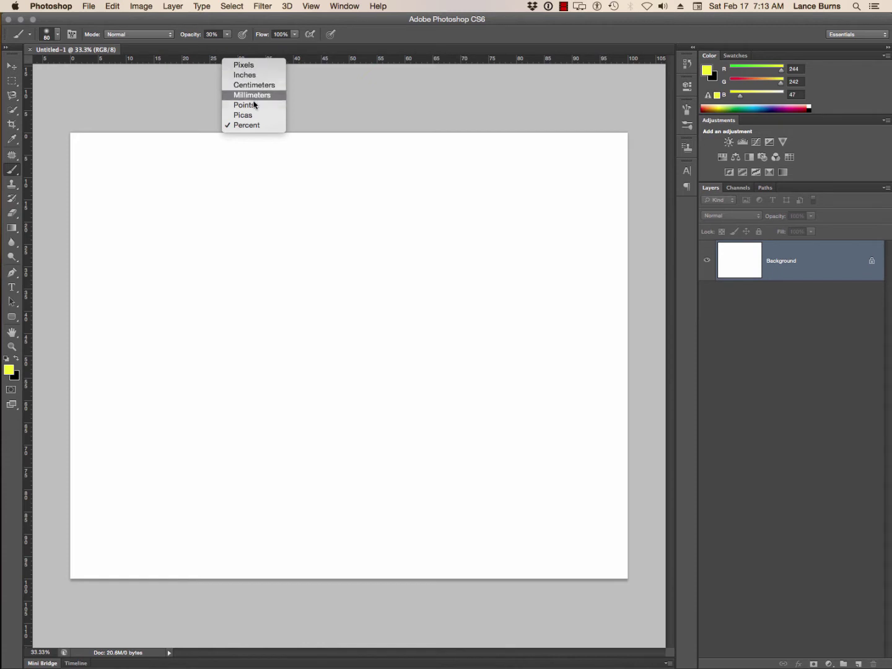
click(320, 91)
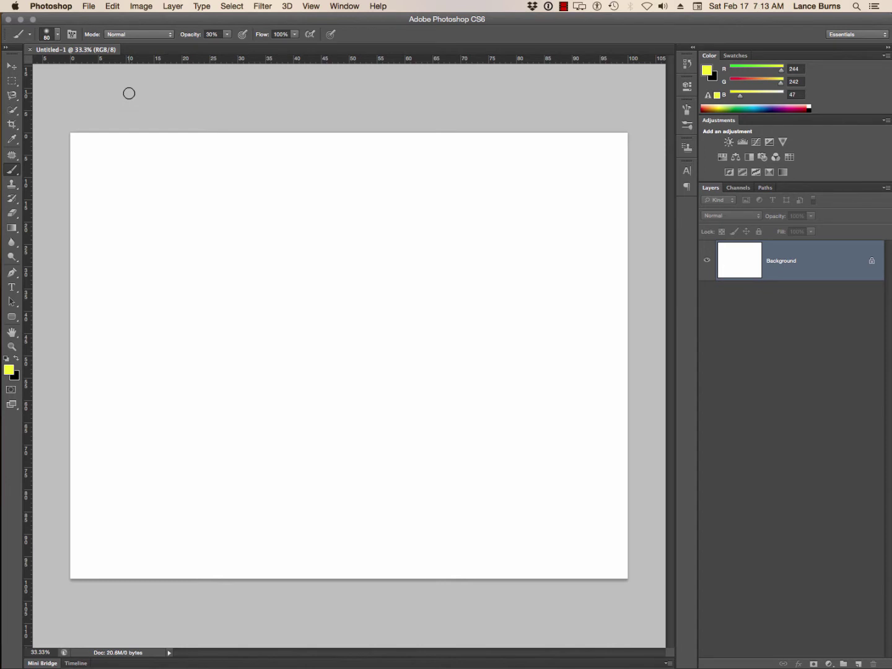
double_click(26, 115)
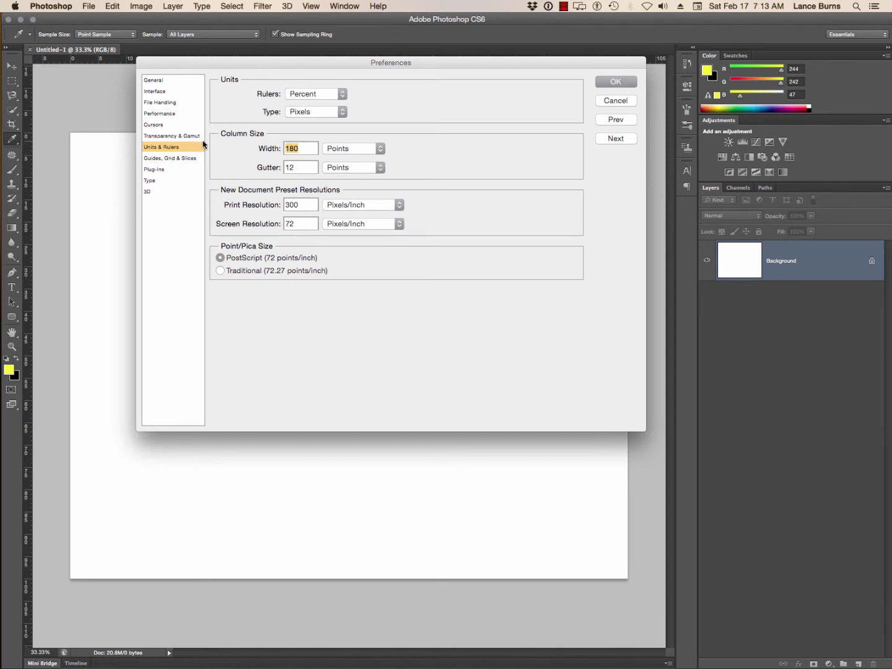
click(627, 81)
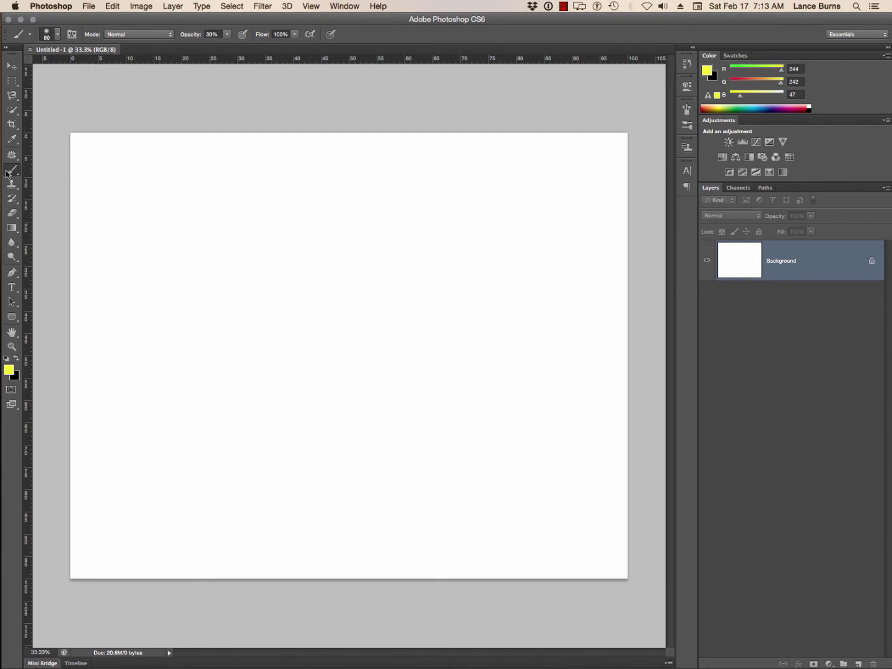
- Place two vertical guides on the canvas at about 33% and 68% of its width
drag(31, 169, 171, 194)
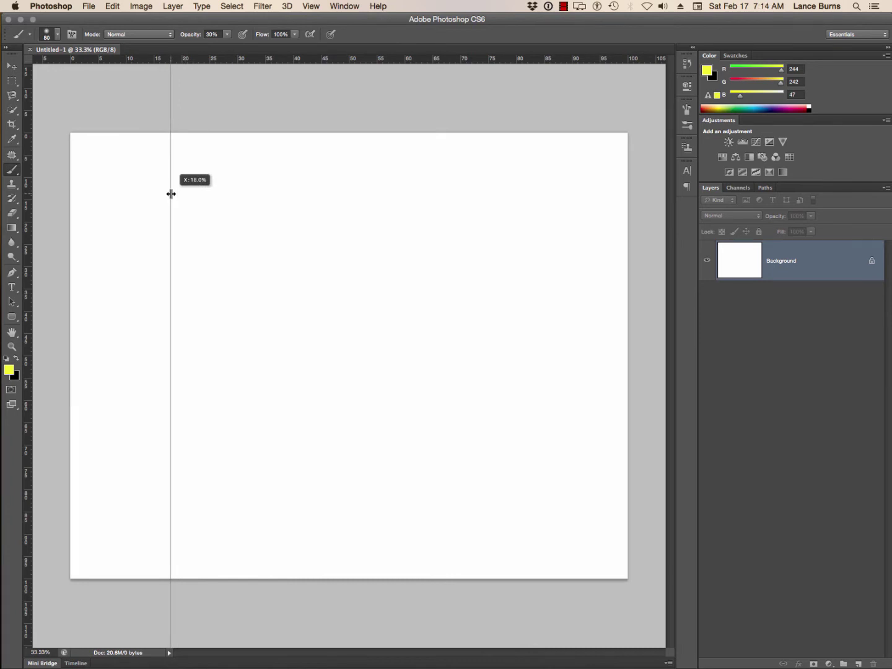
drag(171, 194, 254, 192)
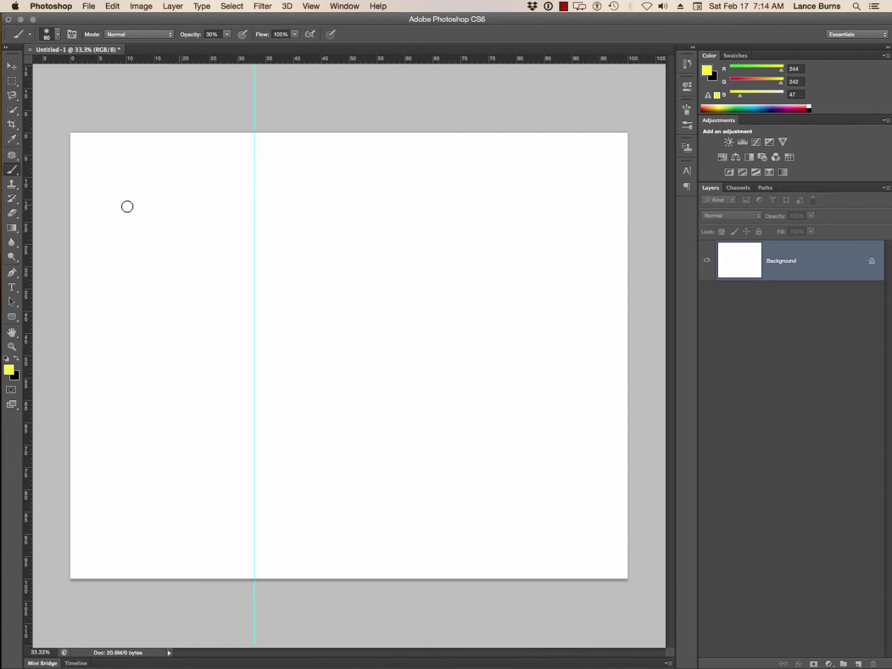
drag(29, 203, 449, 204)
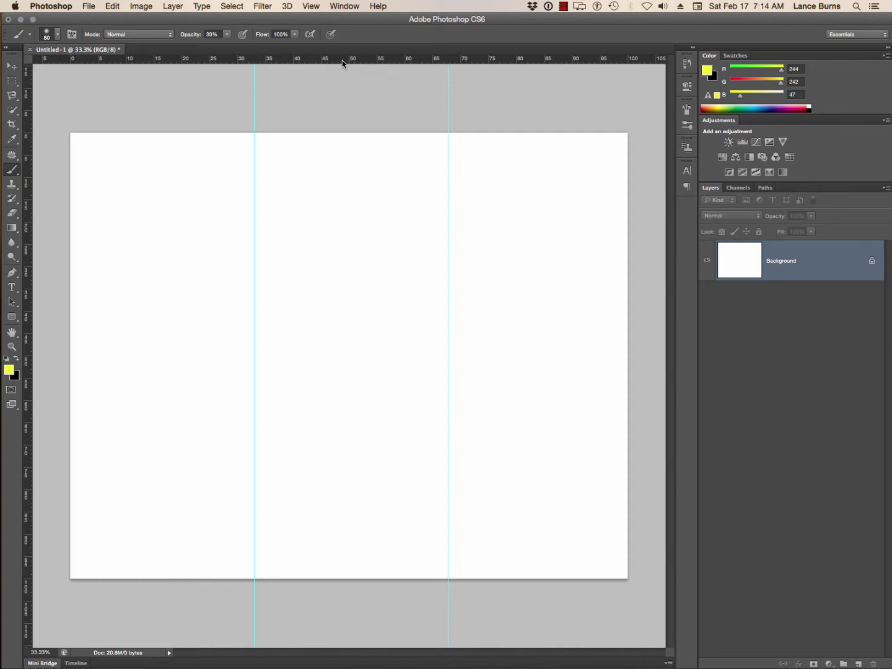
- Place margin guides about 5% in from each of the canvas's four edges
drag(343, 61, 349, 155)
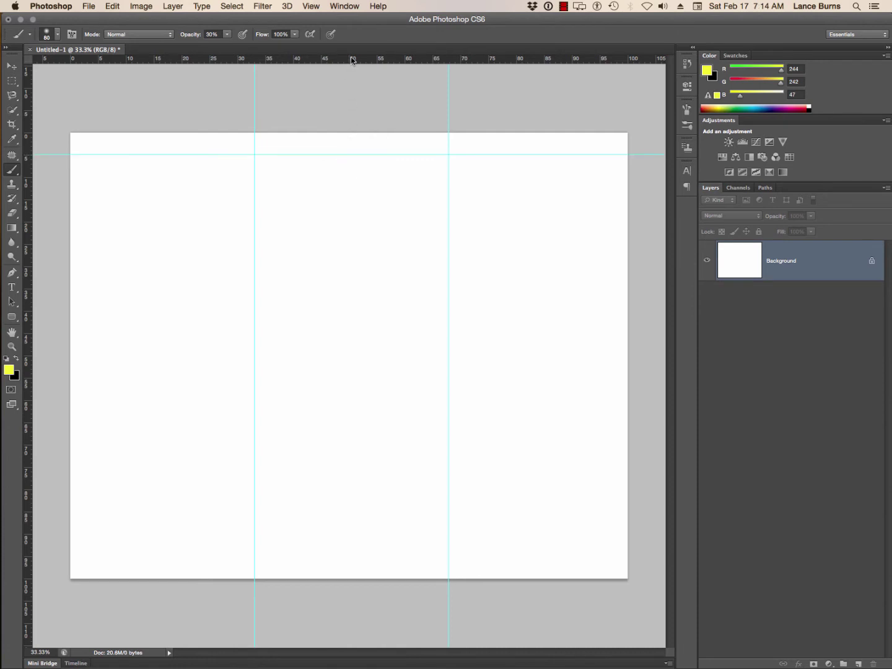
mouse_move(353, 60)
mouse_down()
mouse_move(334, 304)
mouse_move(334, 584)
mouse_move(343, 556)
mouse_up()
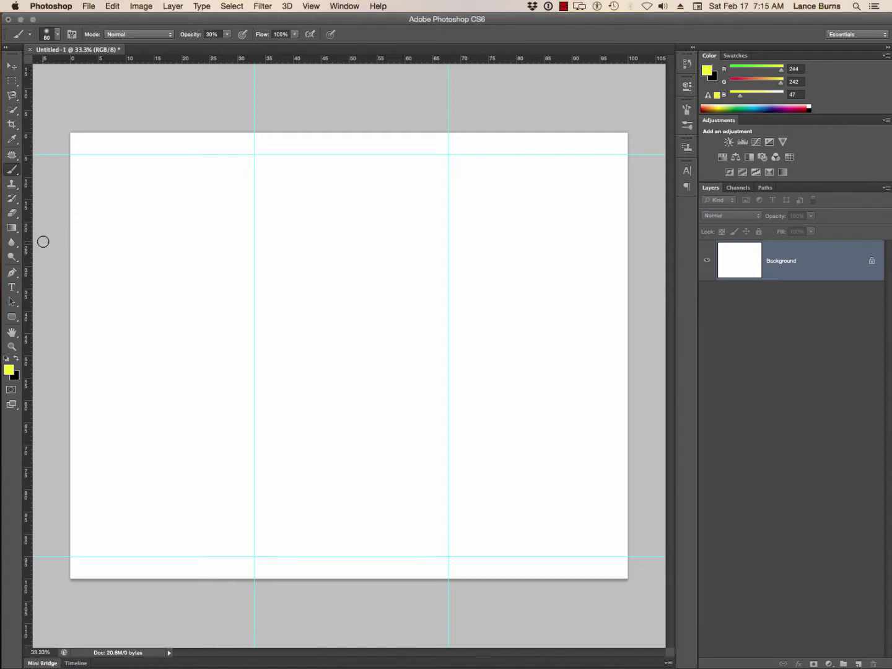
drag(27, 243, 98, 241)
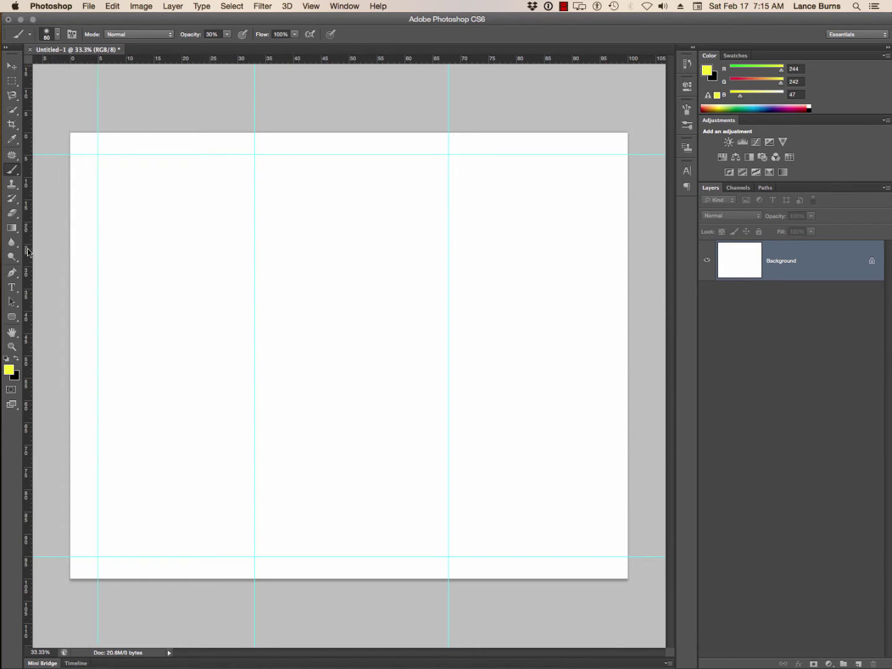
drag(28, 253, 598, 264)
key(super+z)
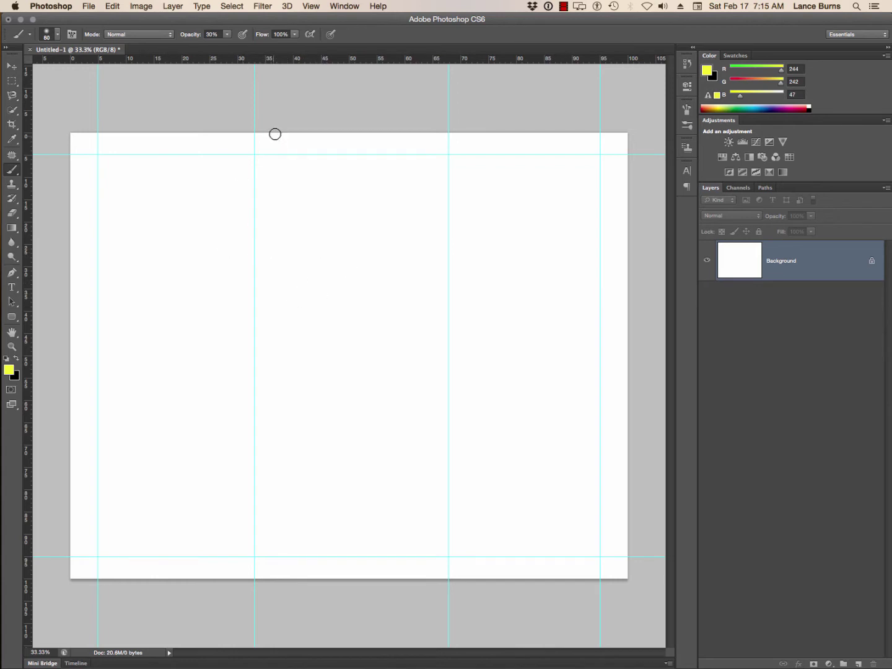
- Move the two inner vertical guides to about 35% and 65% of the canvas width
click(13, 66)
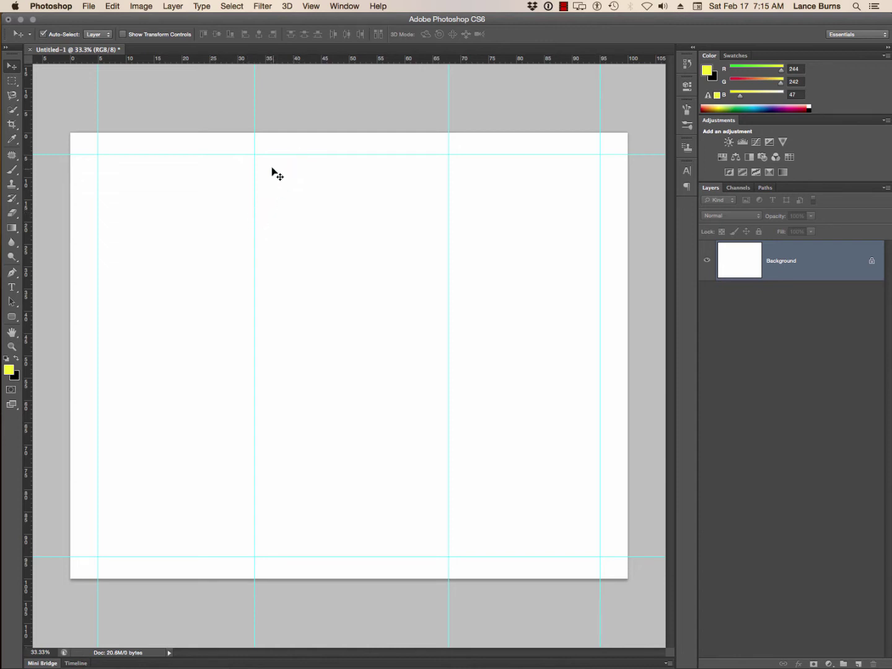
drag(256, 176, 264, 178)
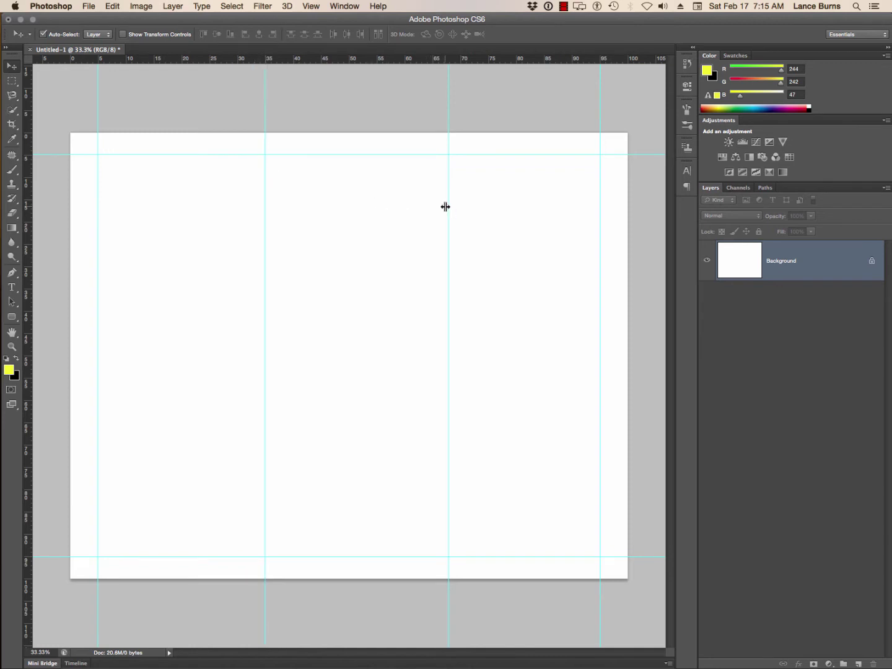
drag(449, 208, 433, 207)
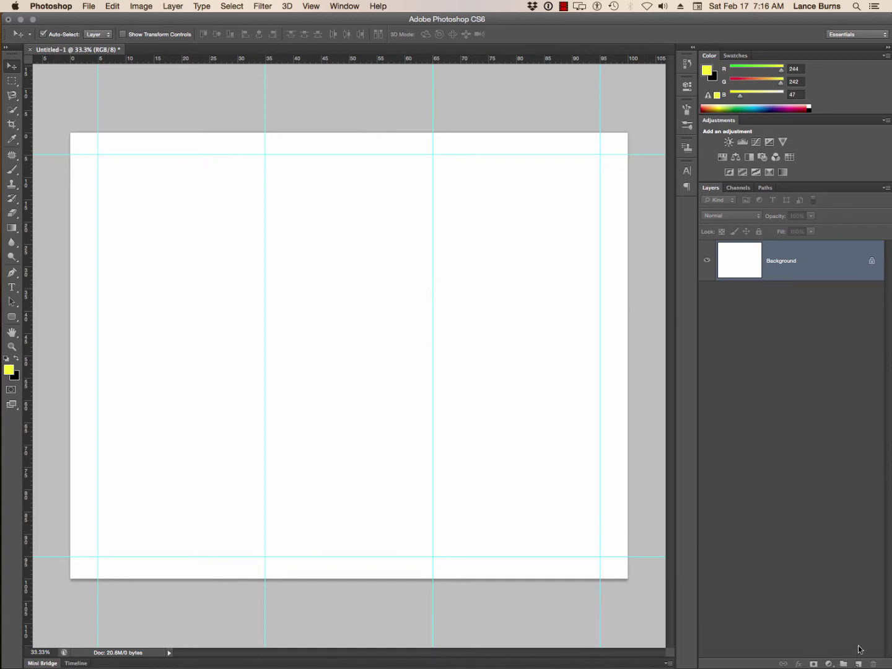
- On a new layer, draw a black pixel rectangle filling the first column between the margin guides and the 35% guide
click(858, 663)
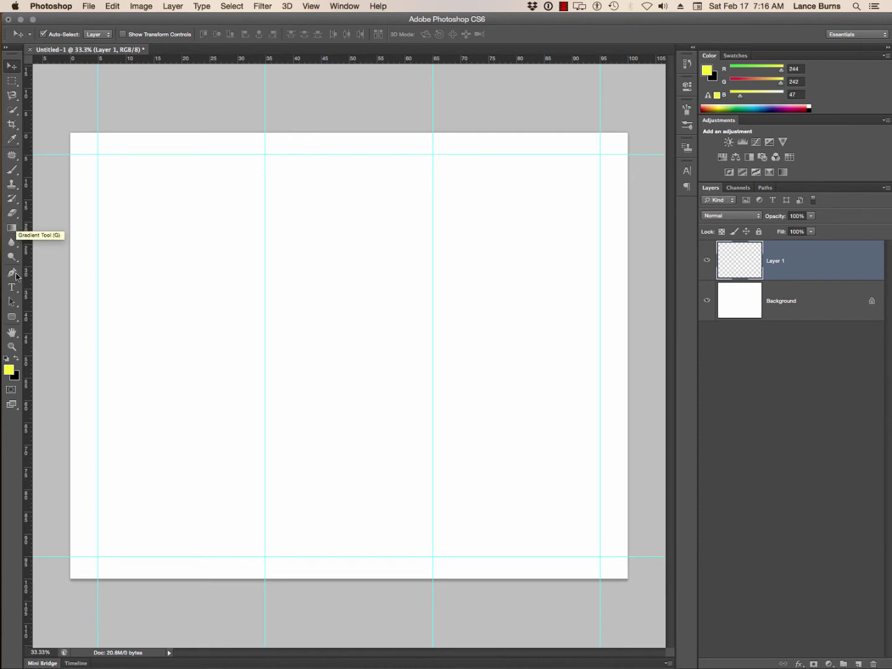
click(18, 318)
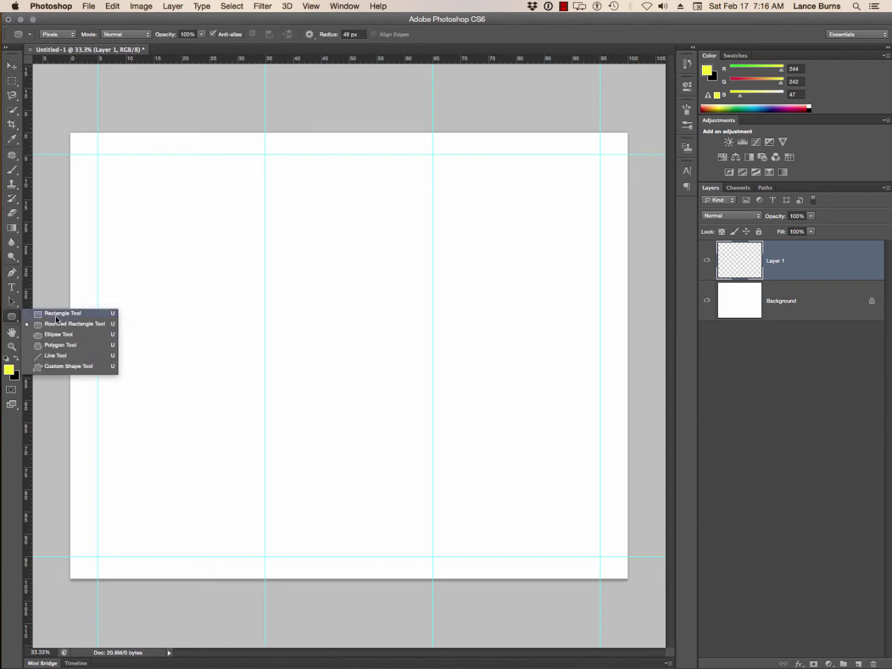
click(62, 314)
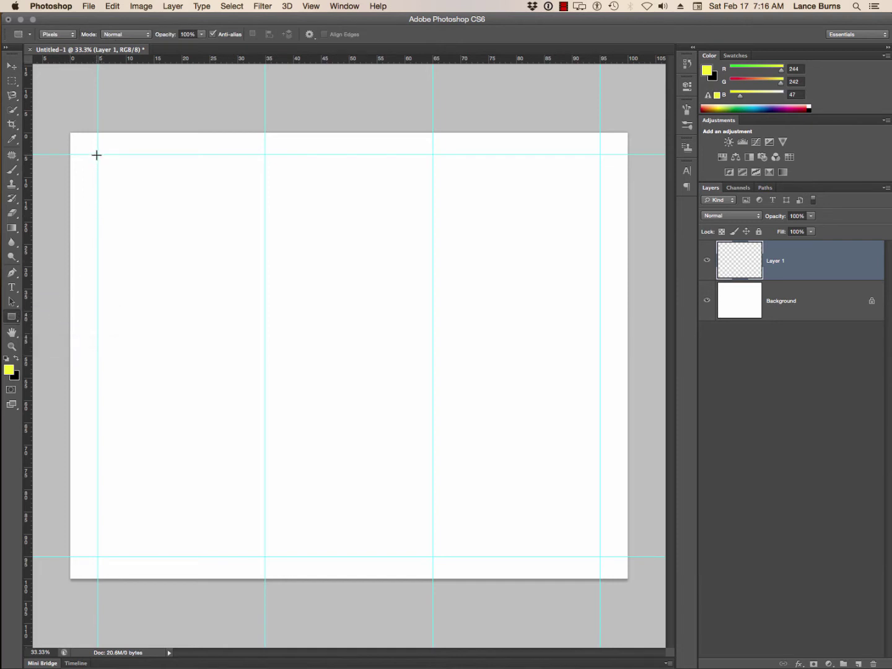
drag(97, 155, 263, 556)
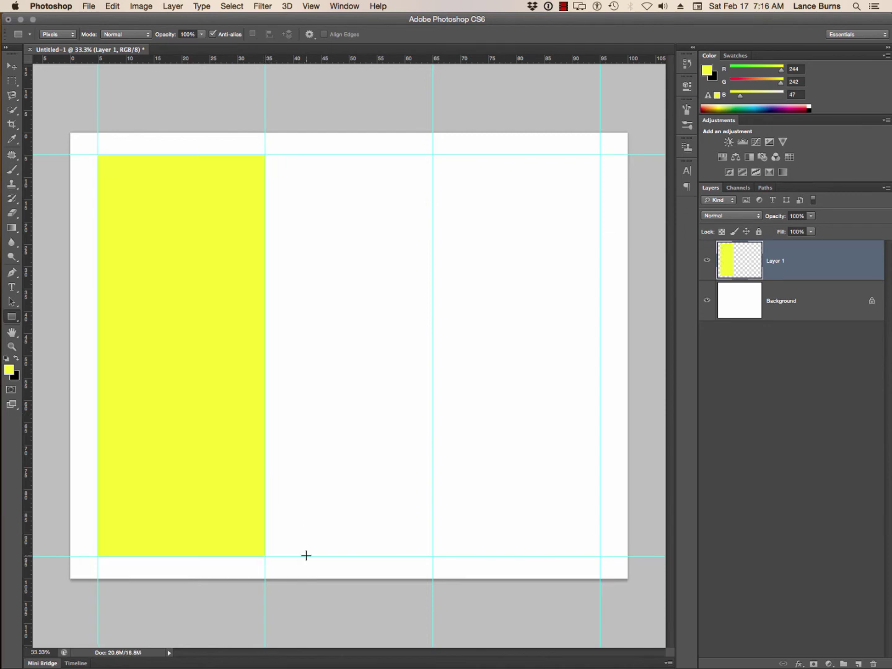
key(super+z)
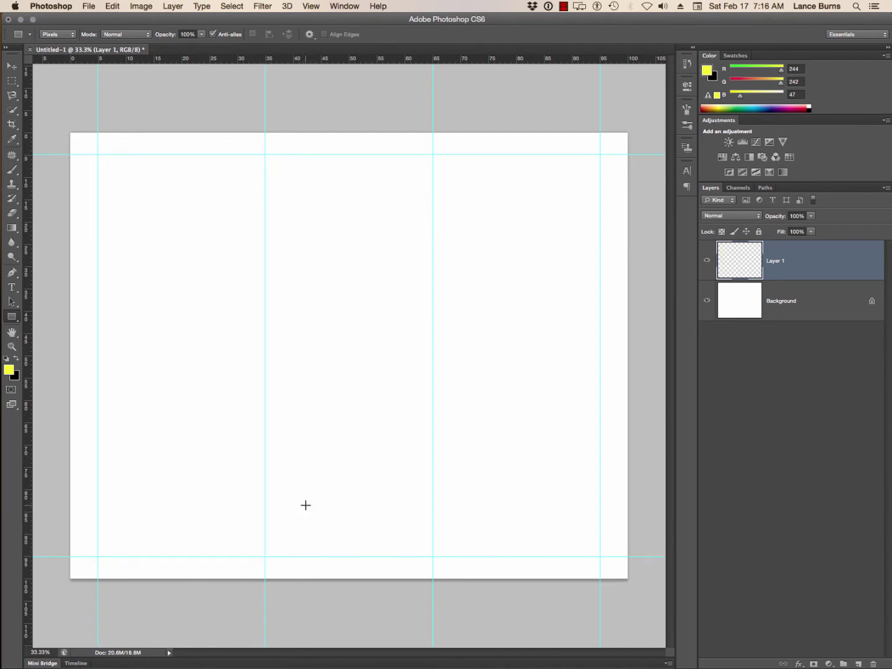
click(17, 359)
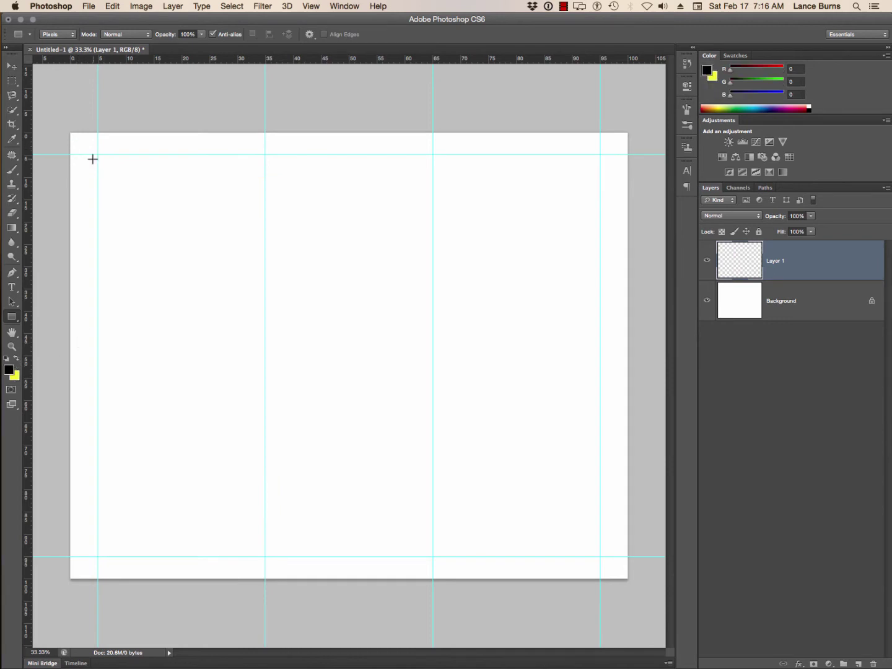
drag(98, 155, 264, 556)
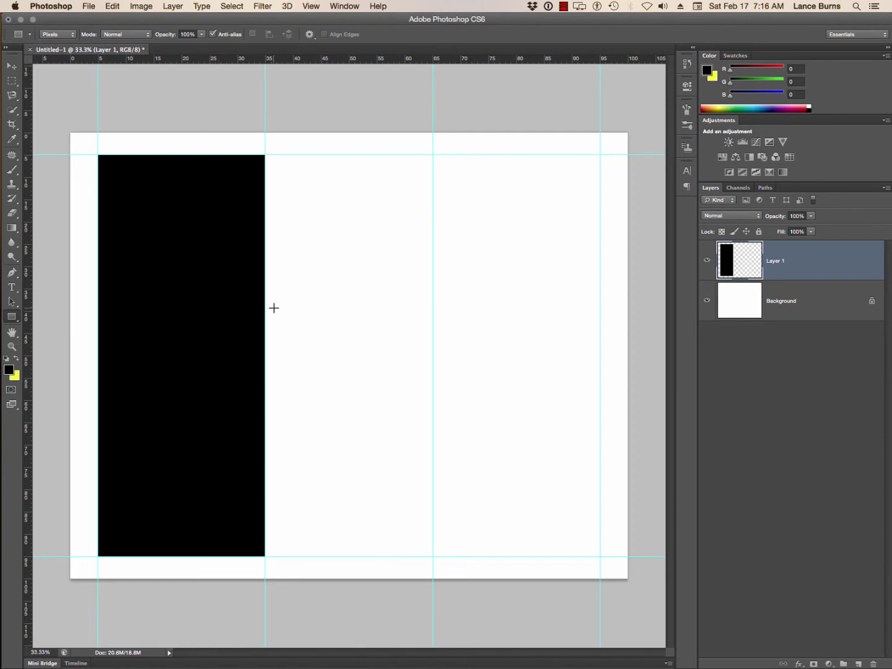
- Narrow the black rectangle to 90% of its width with Free Transform, keeping its outer edge on the margin guide
click(113, 6)
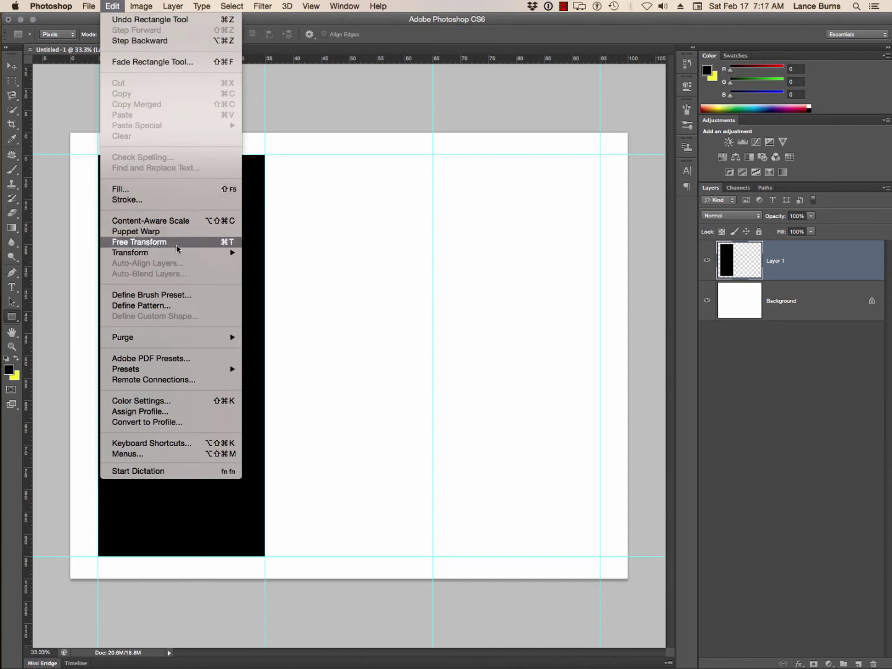
click(218, 246)
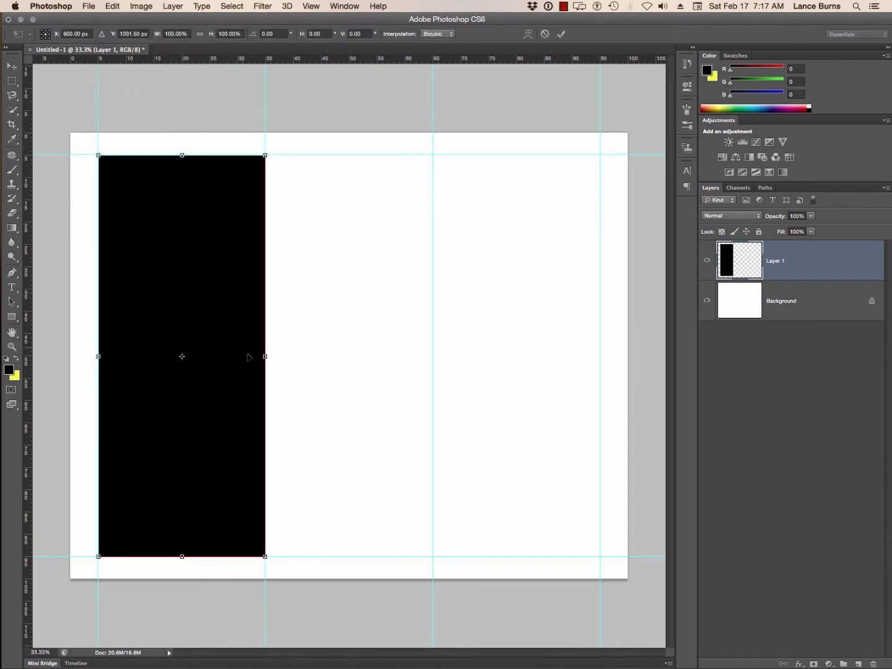
mouse_move(265, 357)
mouse_down()
mouse_move(240, 359)
mouse_move(249, 358)
mouse_up()
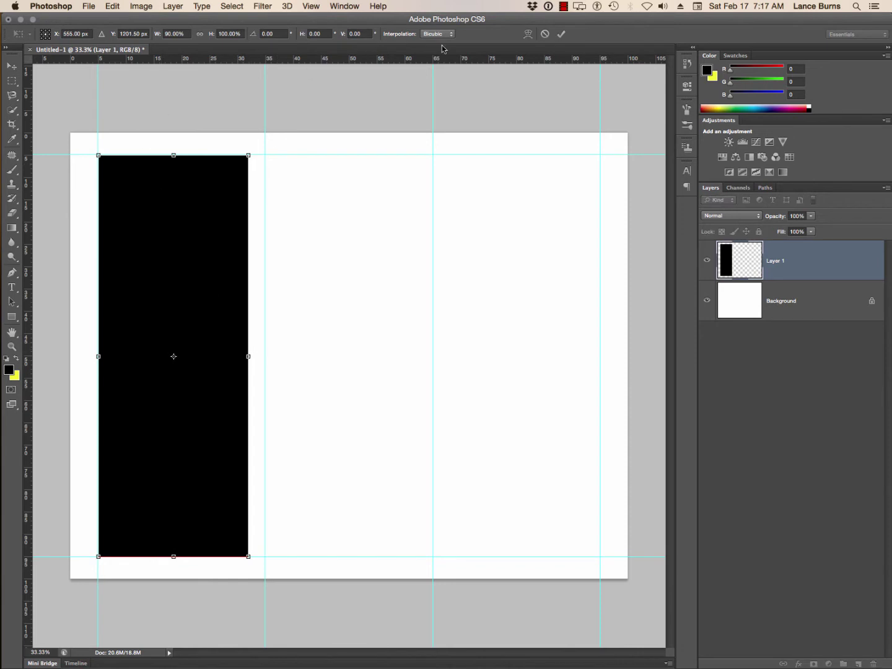
click(561, 33)
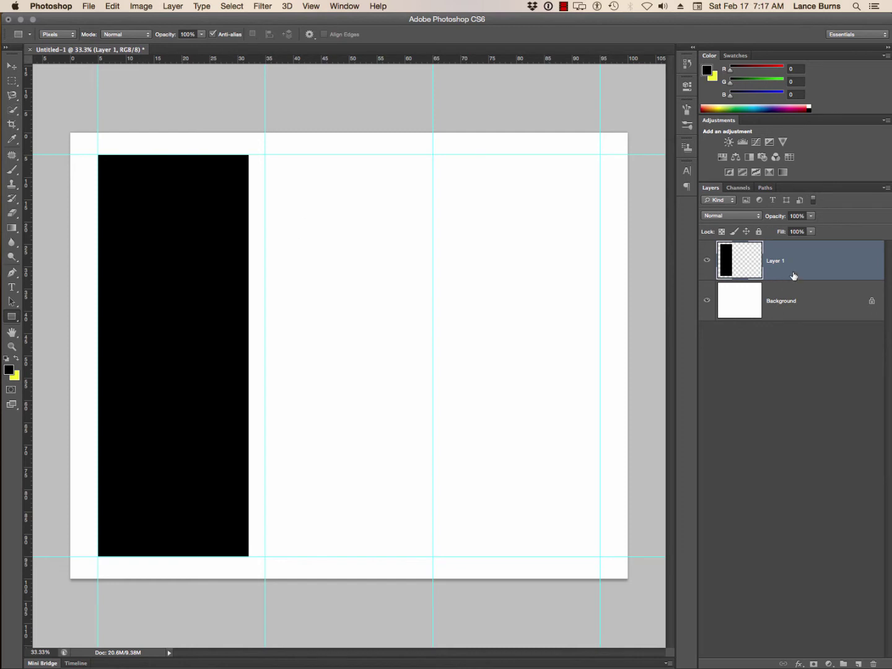
- Duplicate the rectangle layer, then name the original layer "left" and the copy "middle"
click(11, 65)
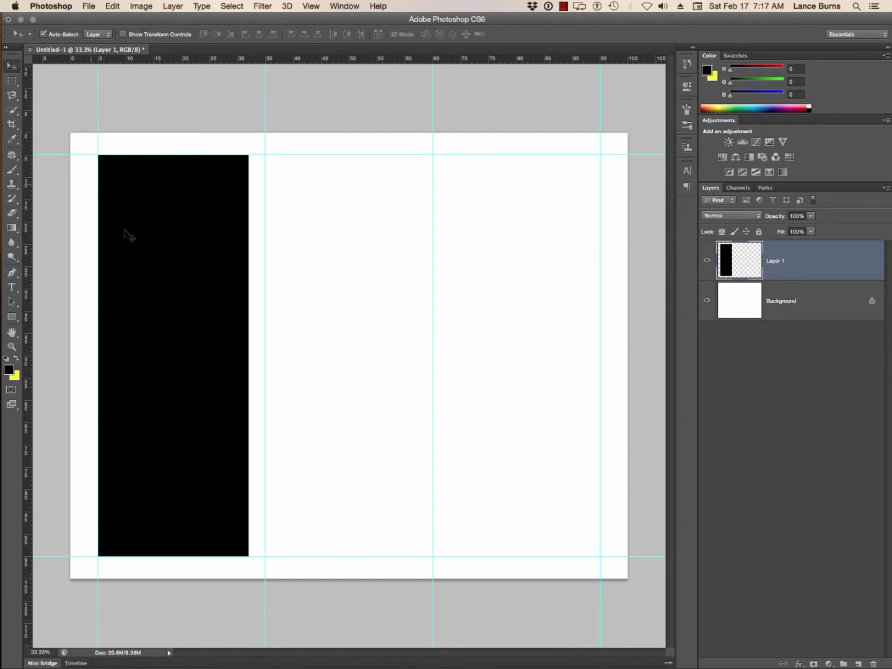
drag(804, 273, 859, 664)
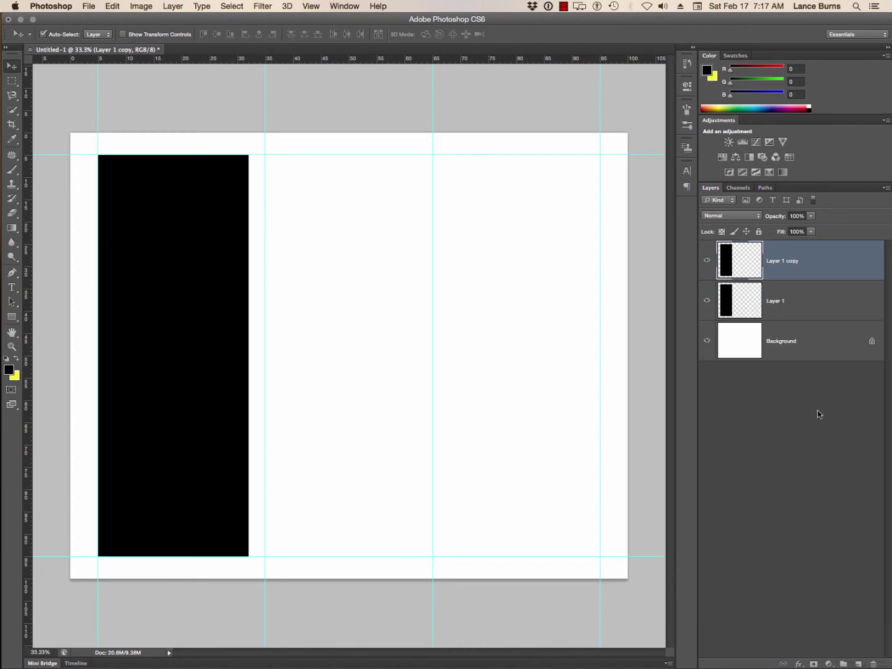
double_click(779, 301)
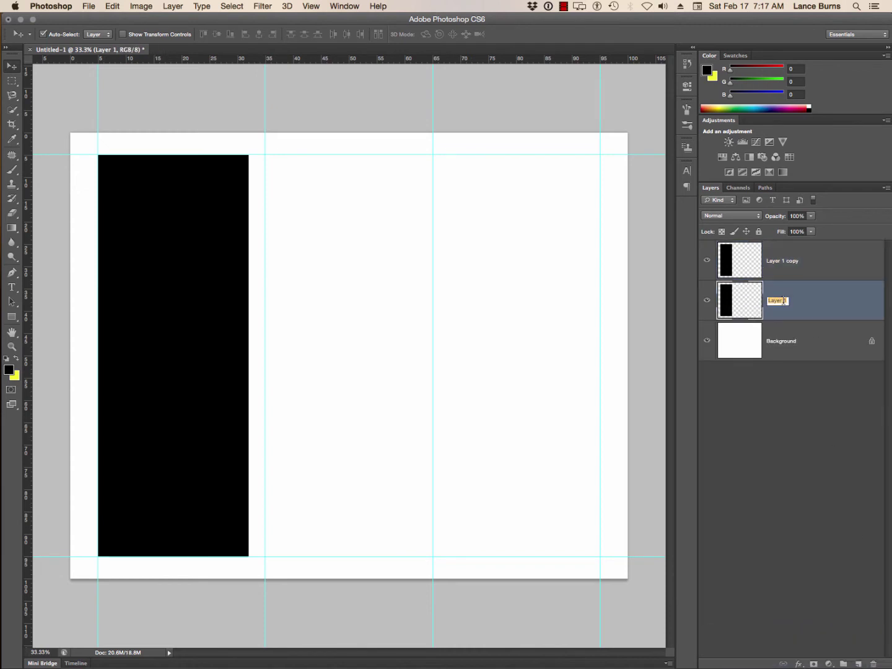
text(L)
key(Return)
double_click(779, 261)
text(m)
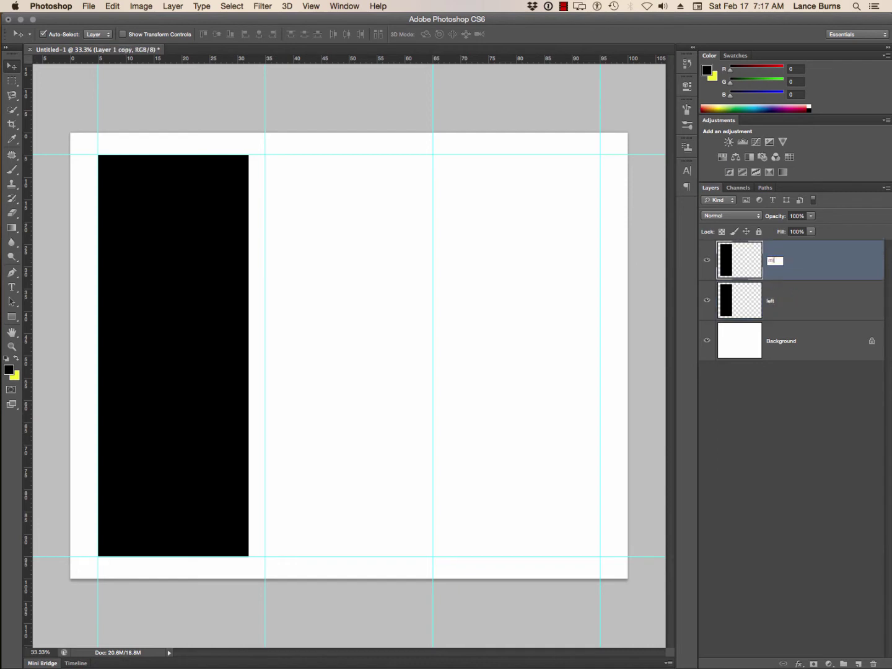
text(iddle)
key(Return)
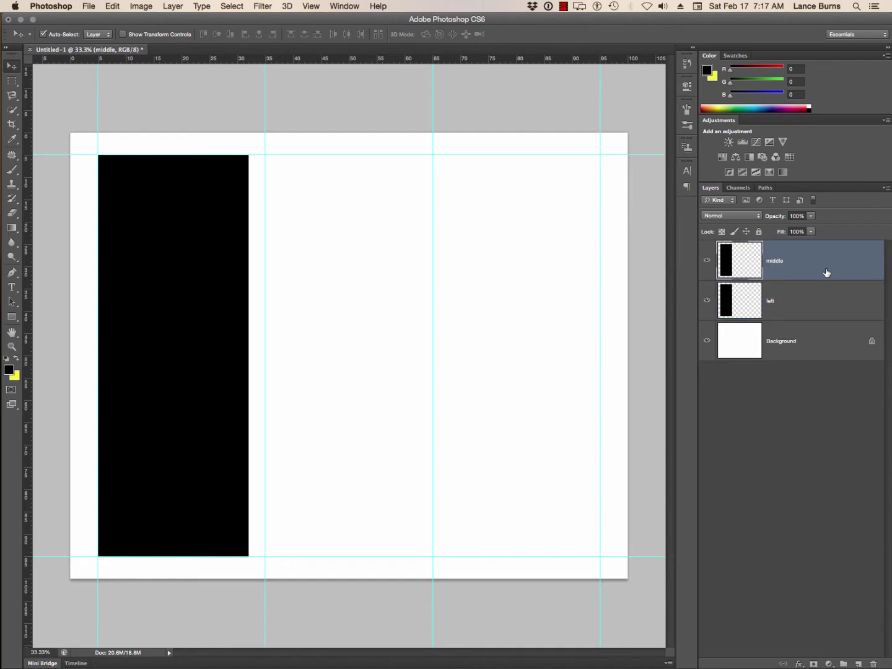
- Duplicate the "middle" layer and name the copy "right"
drag(826, 272, 857, 658)
double_click(785, 260)
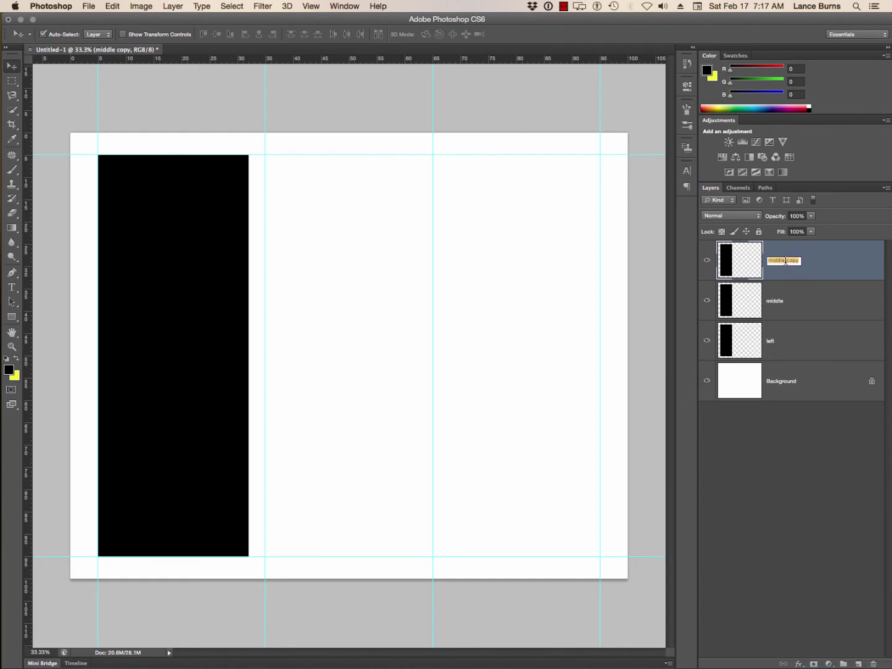
text(right)
key(Return)
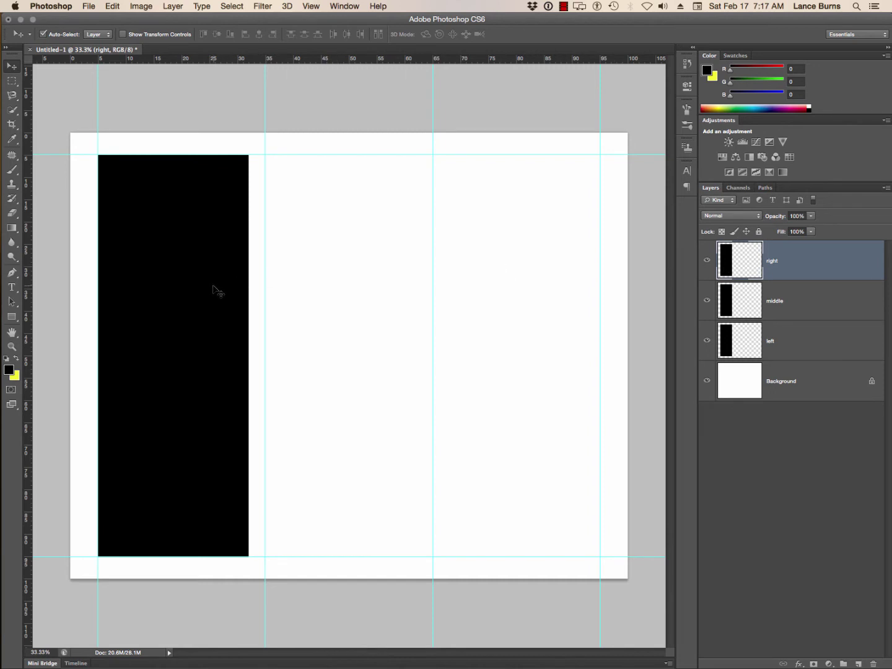
- Move the "right" rectangle against the 95% margin guide and the "middle" rectangle into the center column
drag(209, 289, 566, 298)
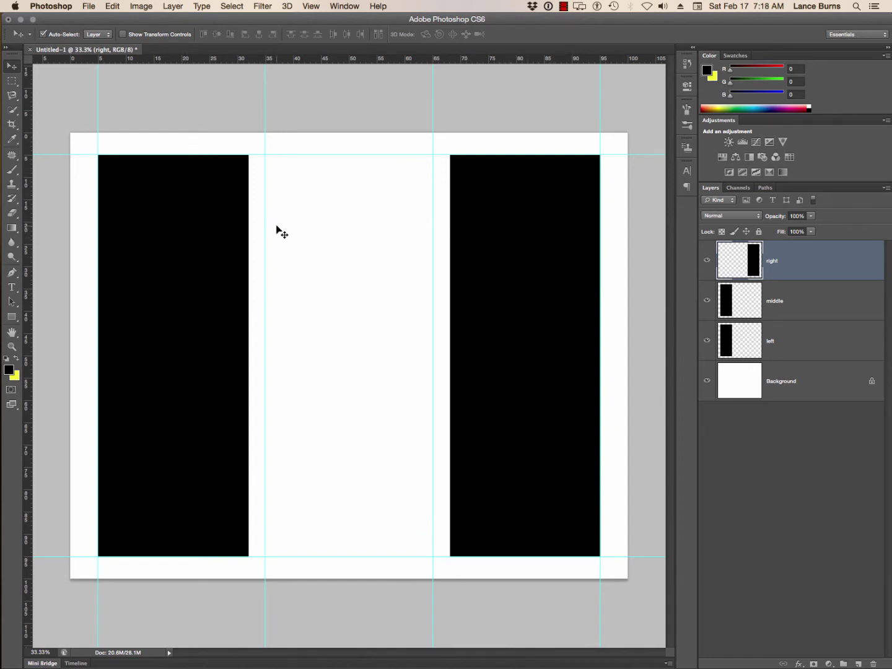
click(746, 300)
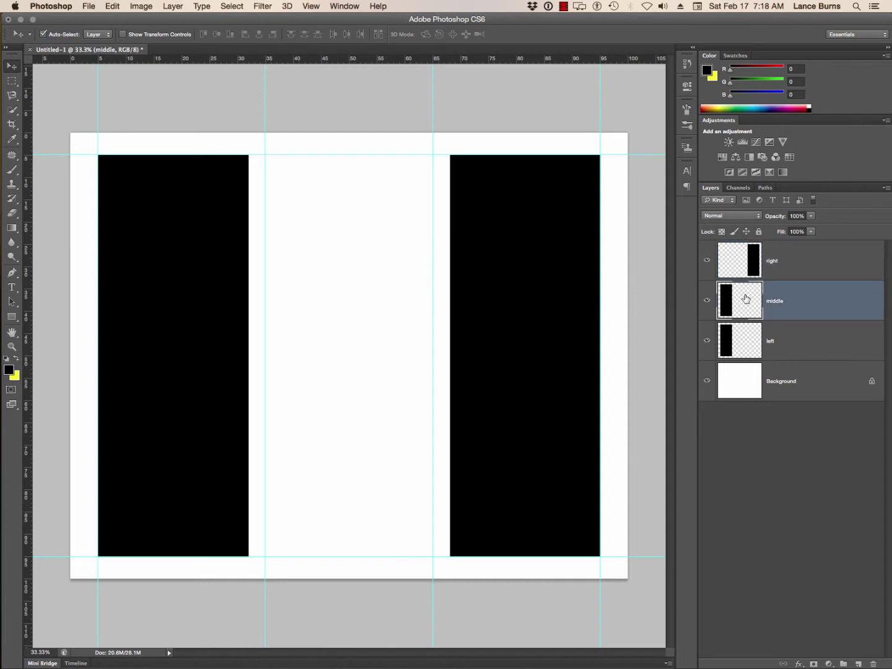
drag(179, 270, 355, 276)
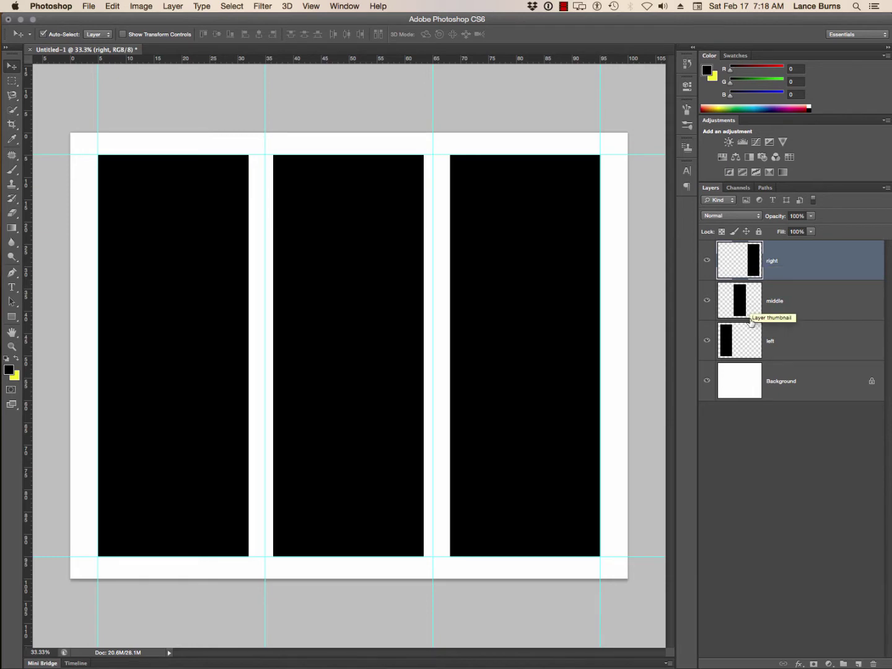
- Select the "right", "middle" and "left" layers together, leaving out the Background layer
shift+click(750, 339)
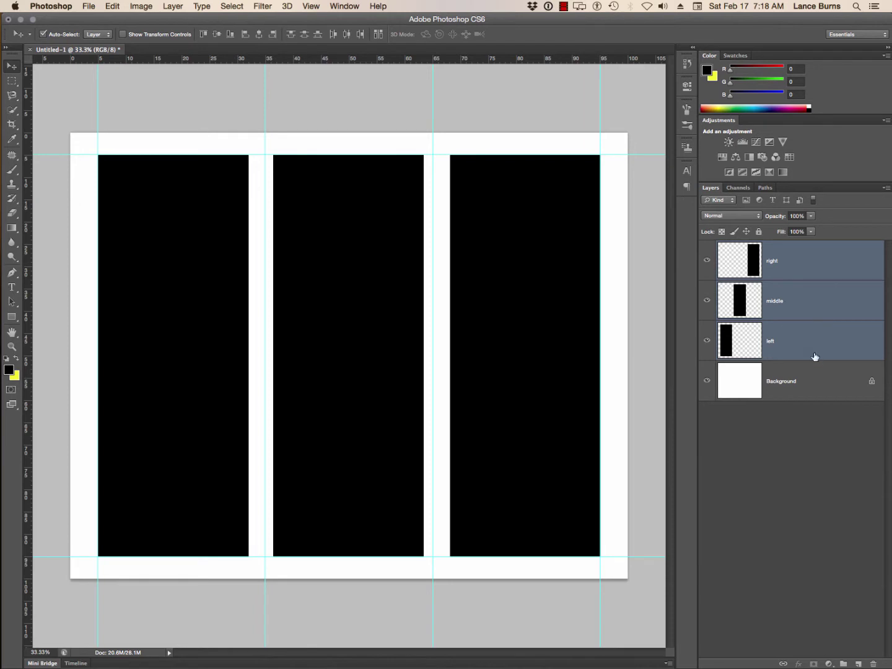
click(821, 372)
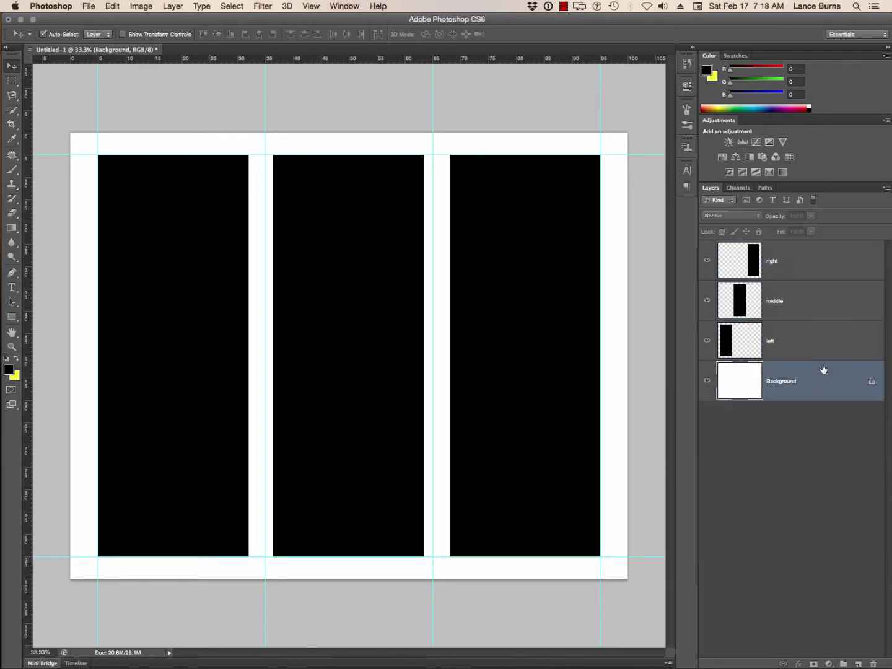
click(794, 260)
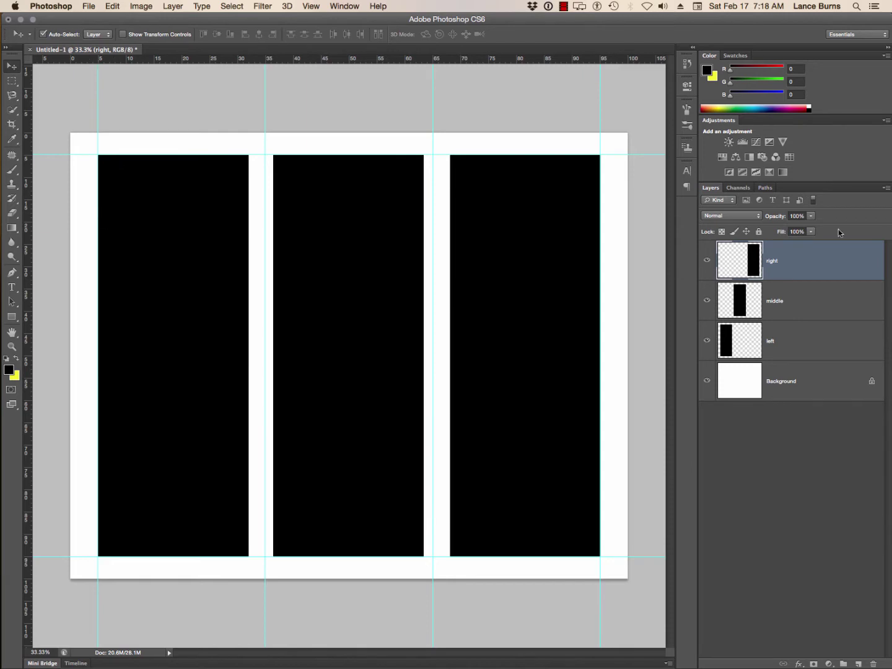
click(729, 315)
click(737, 266)
shift+click(793, 338)
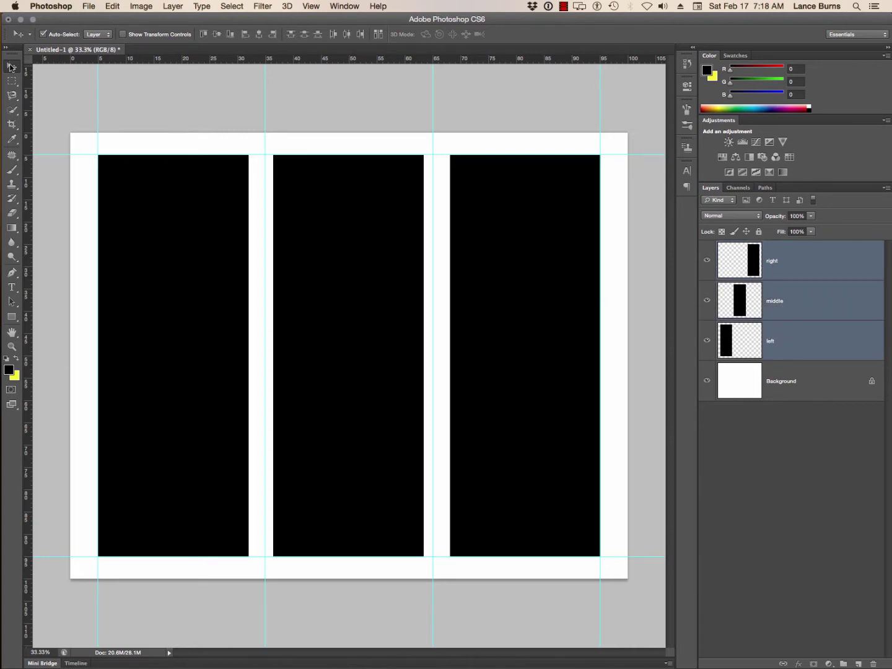
- Try aligning the three rectangle layers by their horizontal centers, and undo the alignment
click(259, 35)
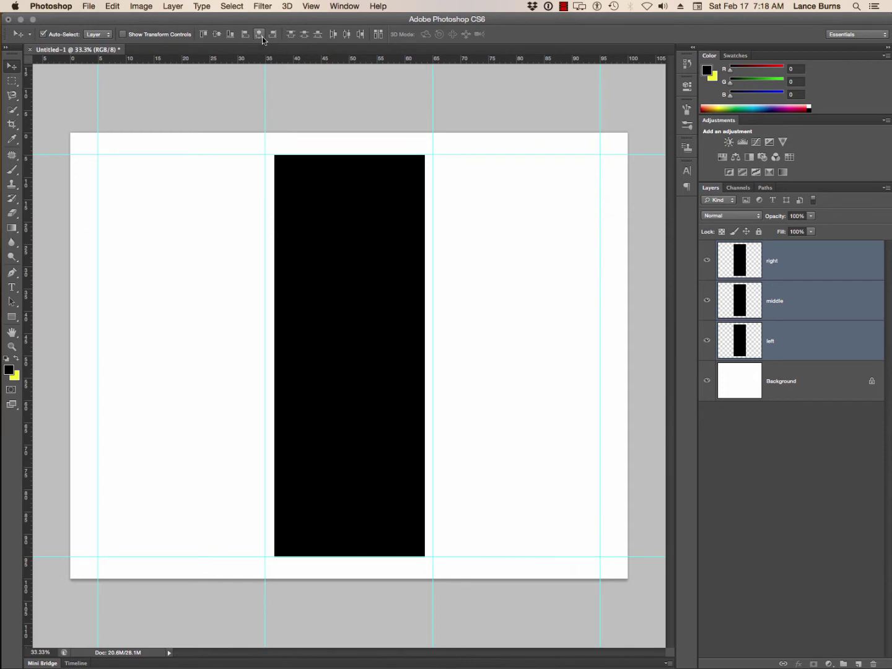
key(super+z)
key(super+z)
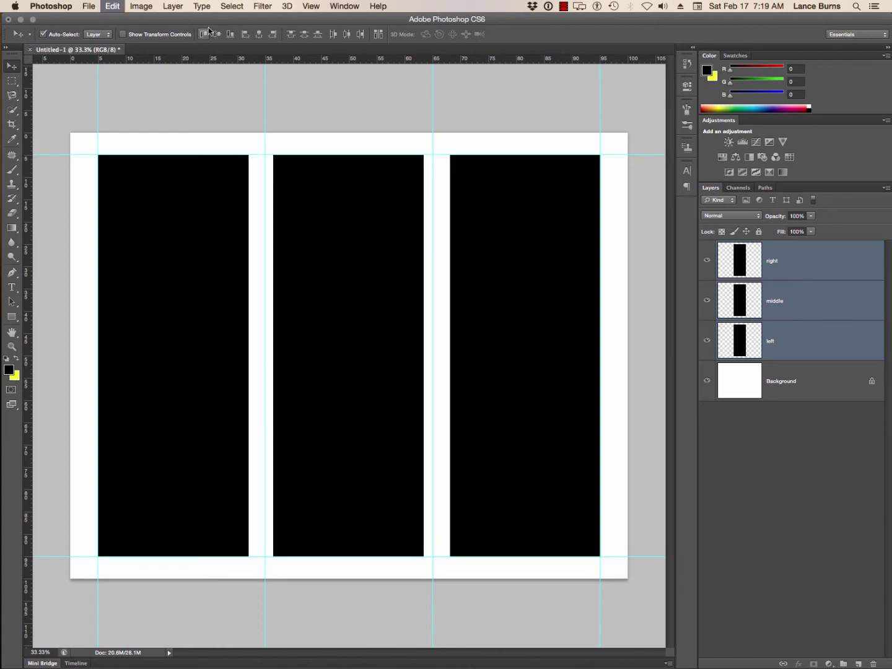
click(113, 7)
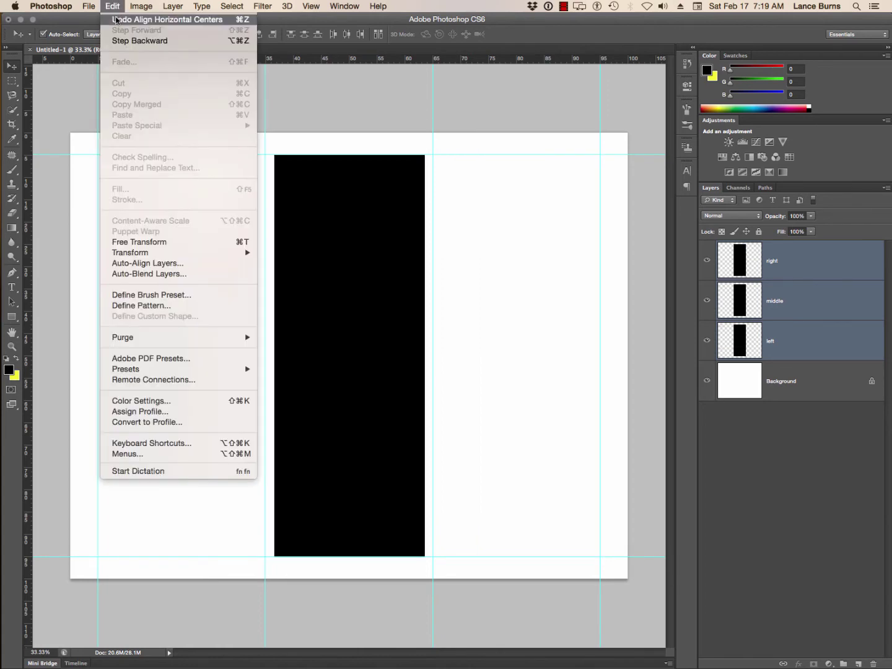
click(116, 19)
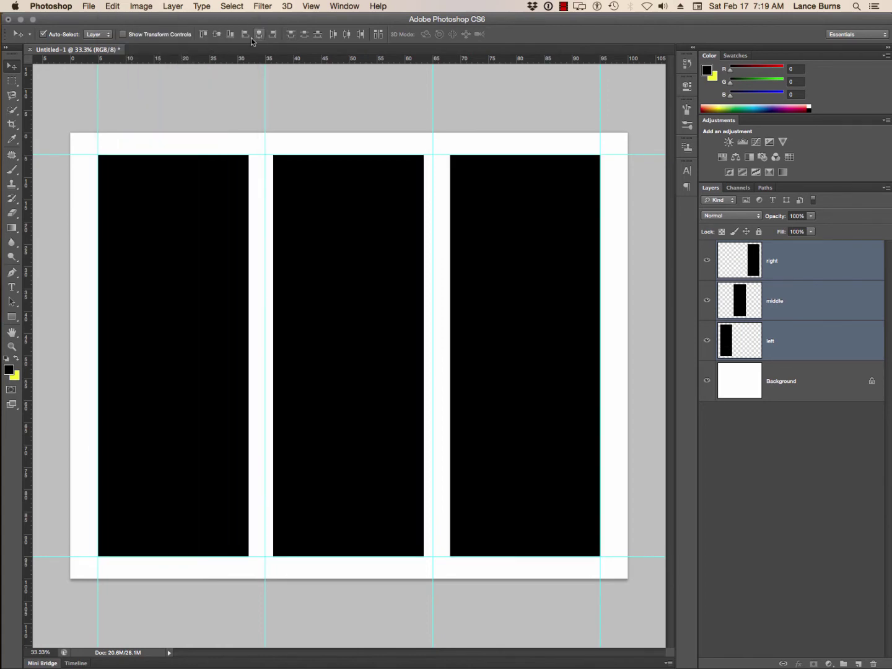
- Distribute the three rectangles evenly by their horizontal centers and hide the guides
click(348, 36)
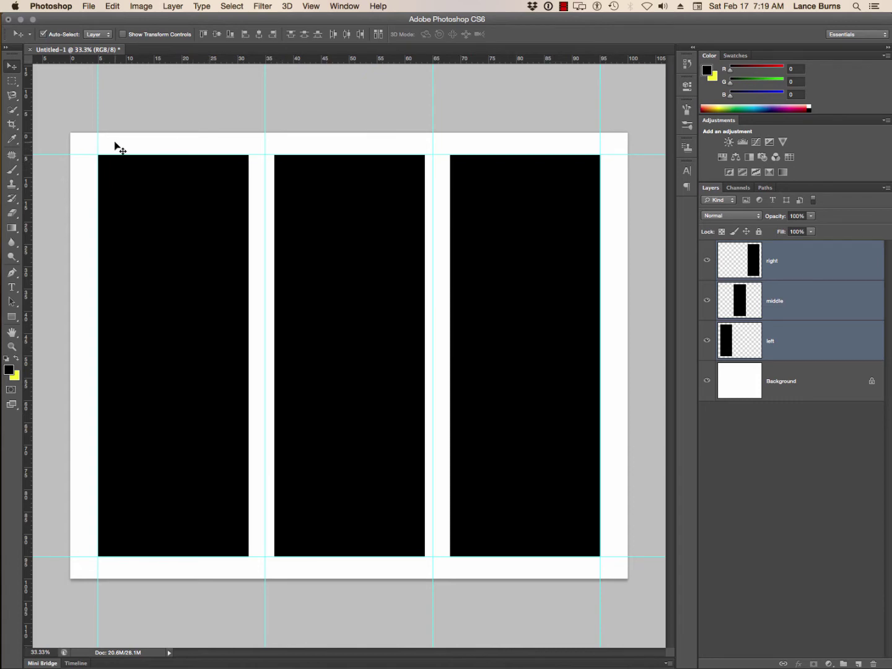
click(311, 7)
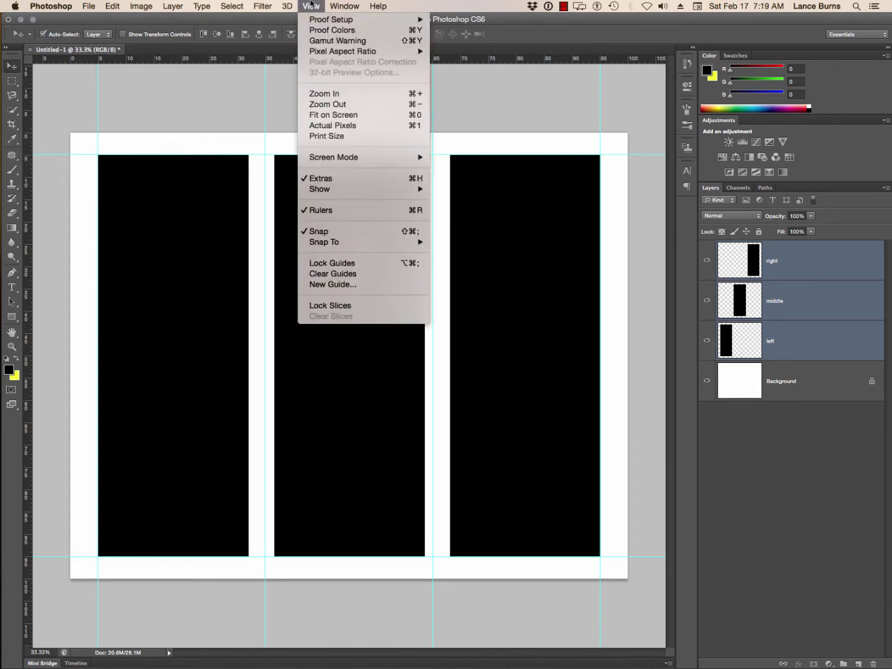
click(320, 182)
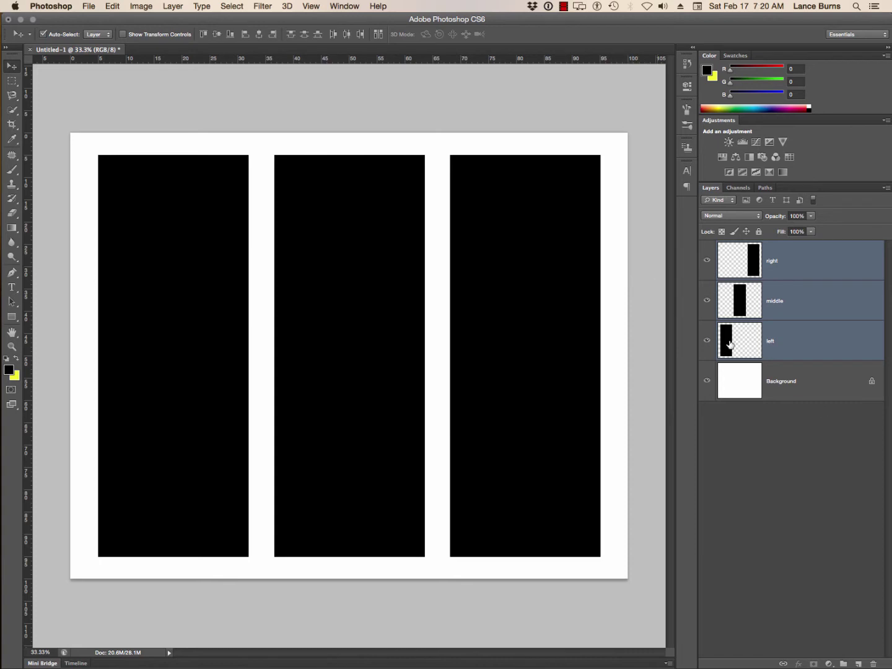
- Add a new empty layer directly above the "left" layer and name it "left image"
click(814, 440)
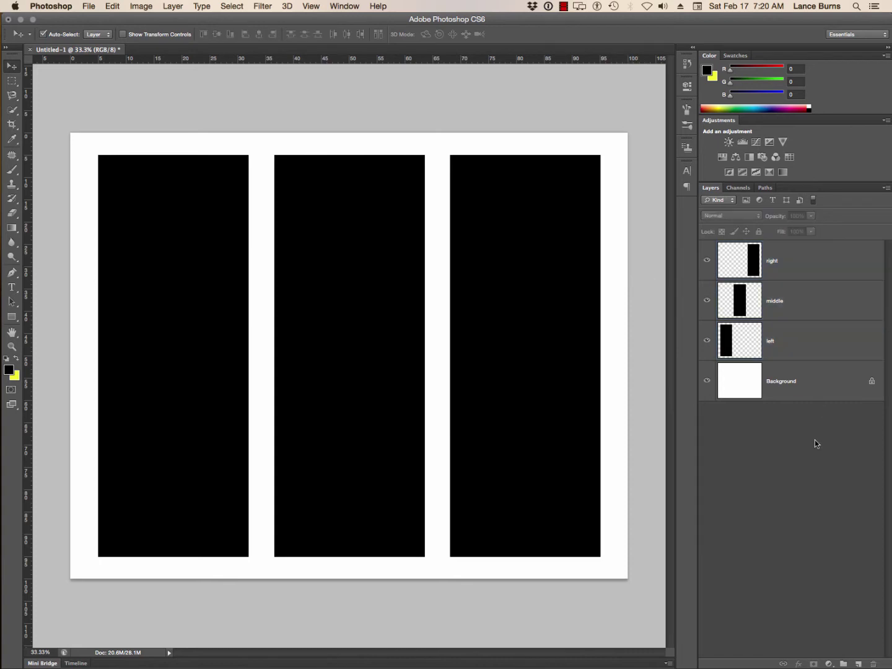
click(859, 662)
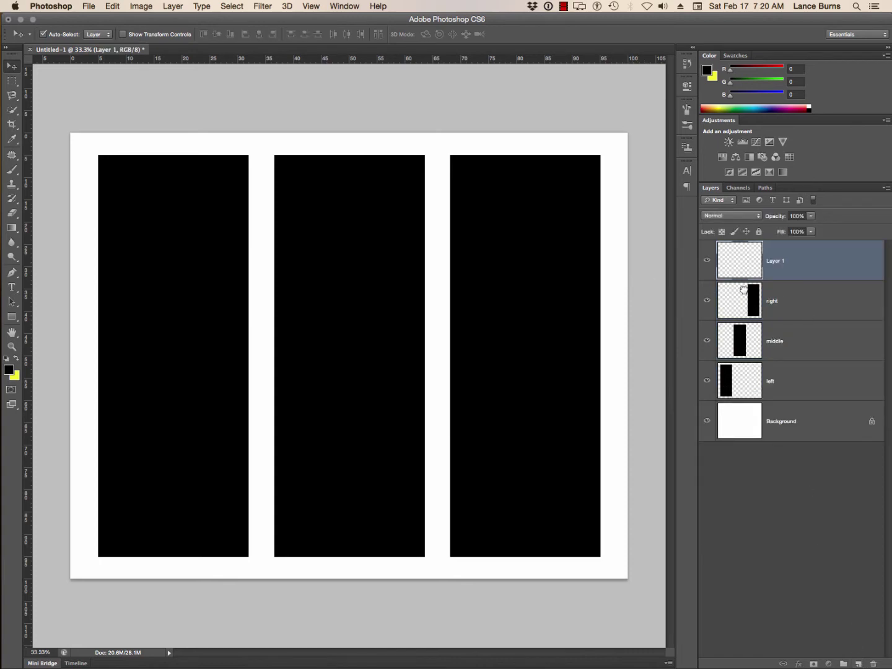
drag(743, 290, 741, 351)
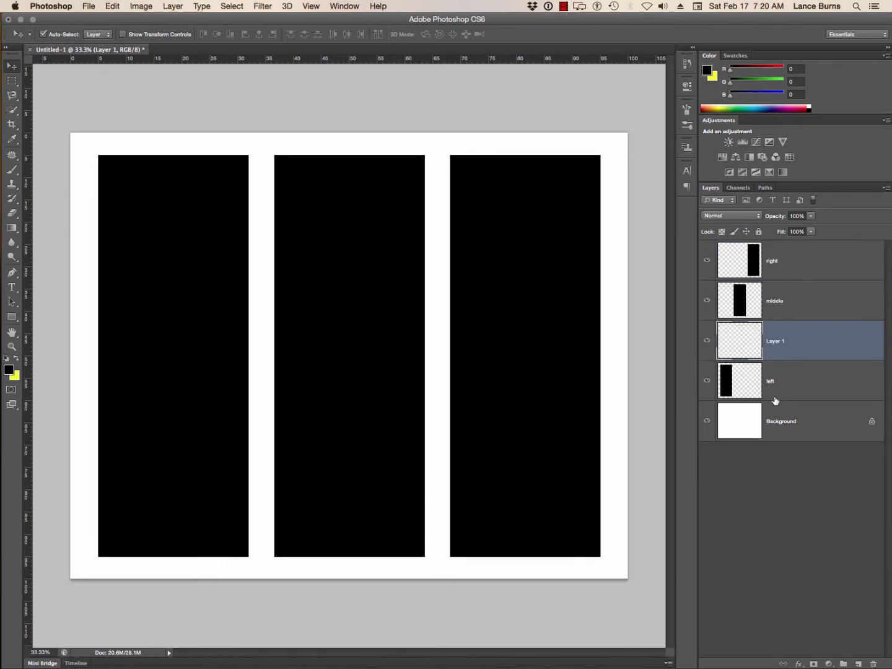
double_click(774, 342)
text(left image)
key(Return)
- Add a new empty layer directly above the "middle" layer and name it "middle image"
click(856, 663)
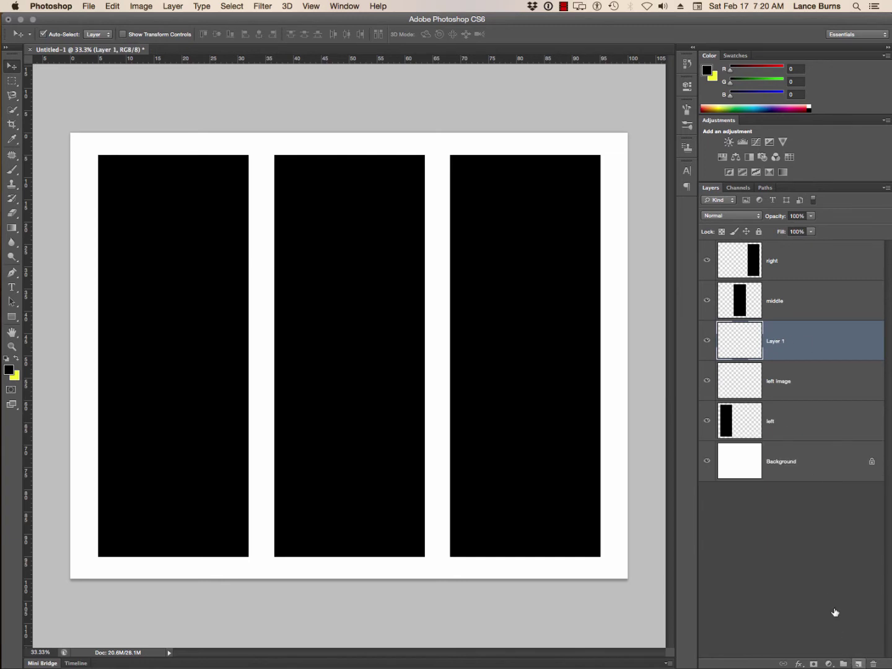
drag(765, 328, 772, 287)
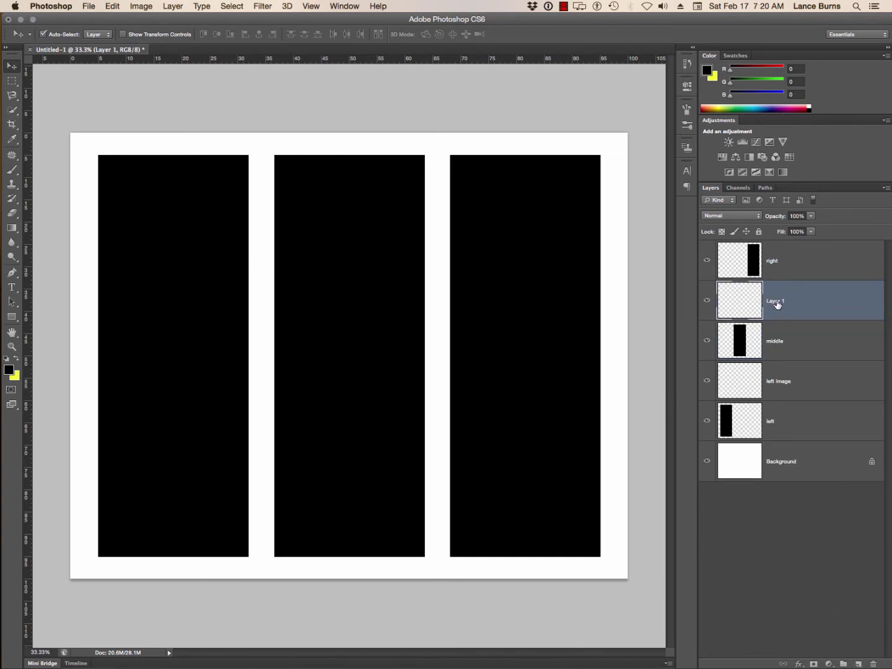
double_click(774, 301)
text(rigdle image)
key(Return)
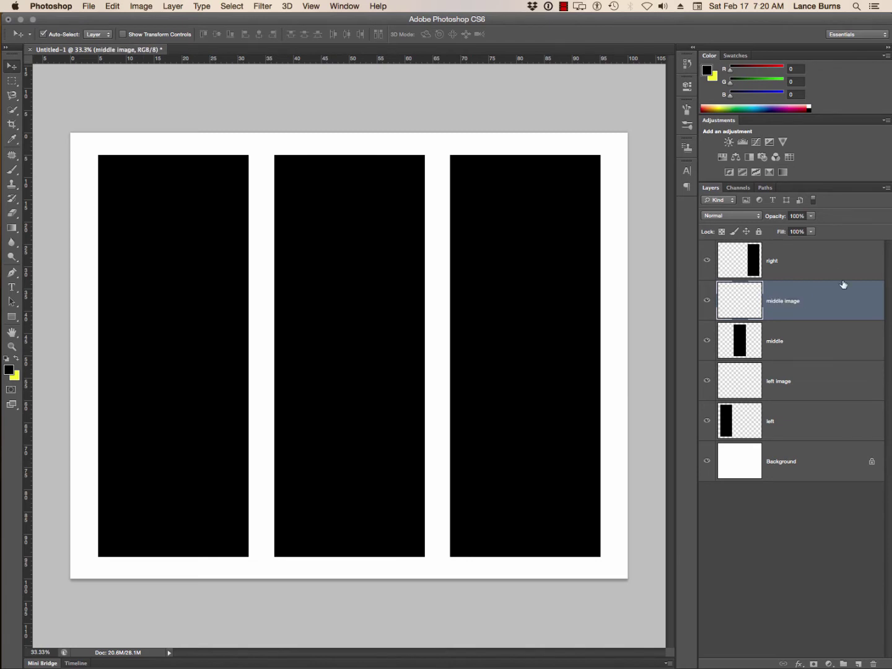
- Add a new empty layer directly above the "right" layer and name it "right image"
click(857, 664)
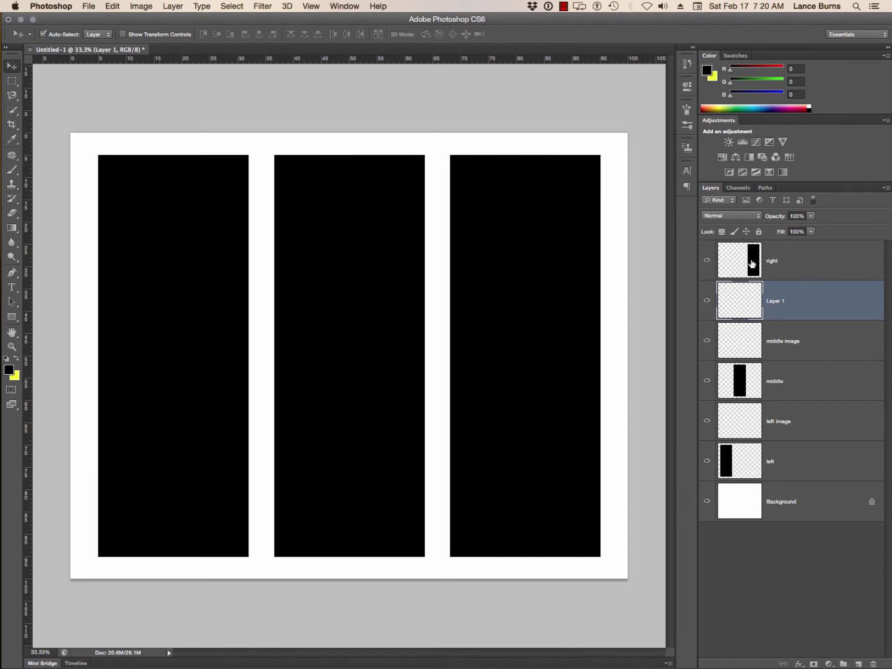
drag(738, 289, 740, 255)
double_click(777, 260)
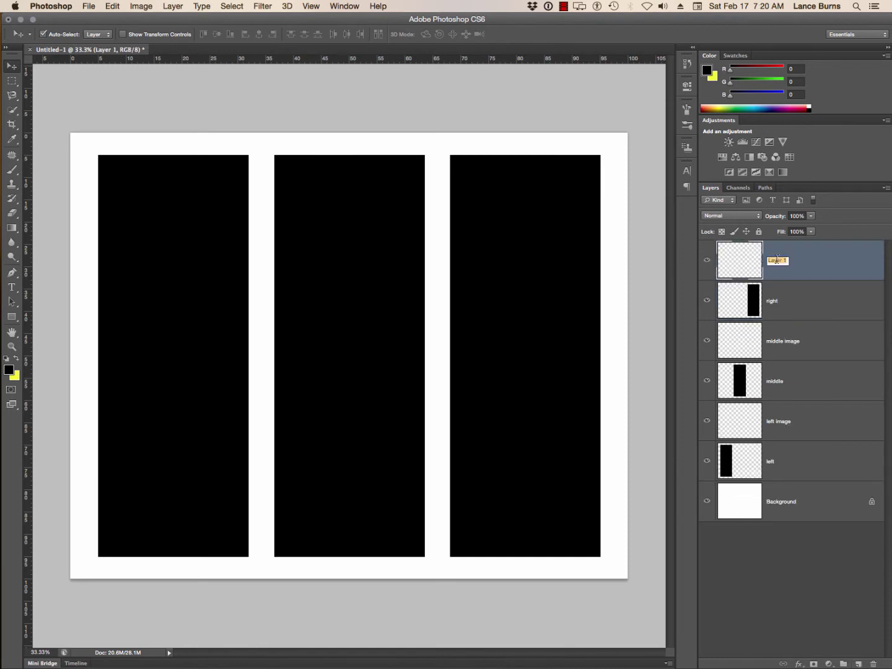
text(right image)
key(Return)
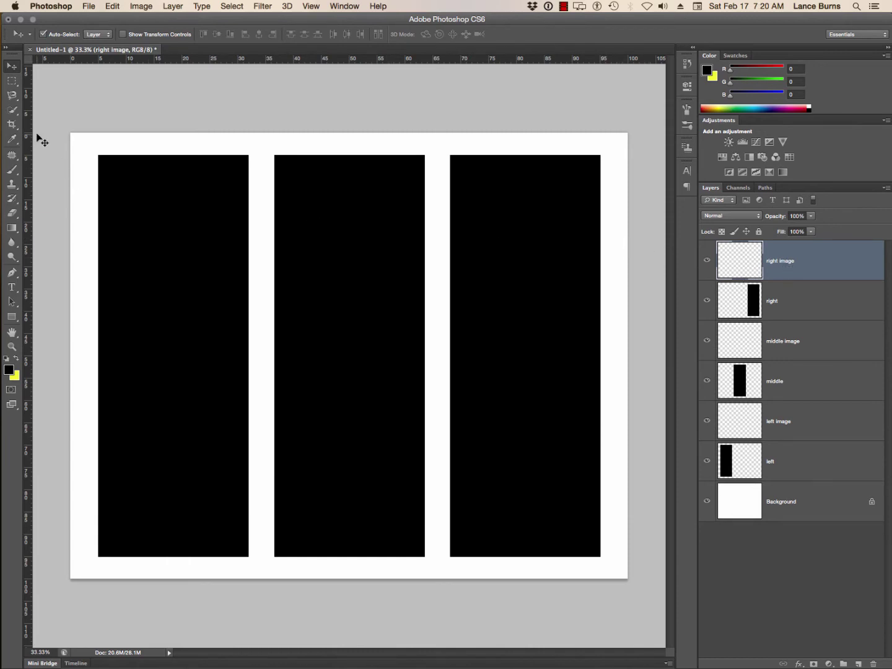
- Swap the foreground and background colors and set the foreground color to pure red, ff0000
click(16, 359)
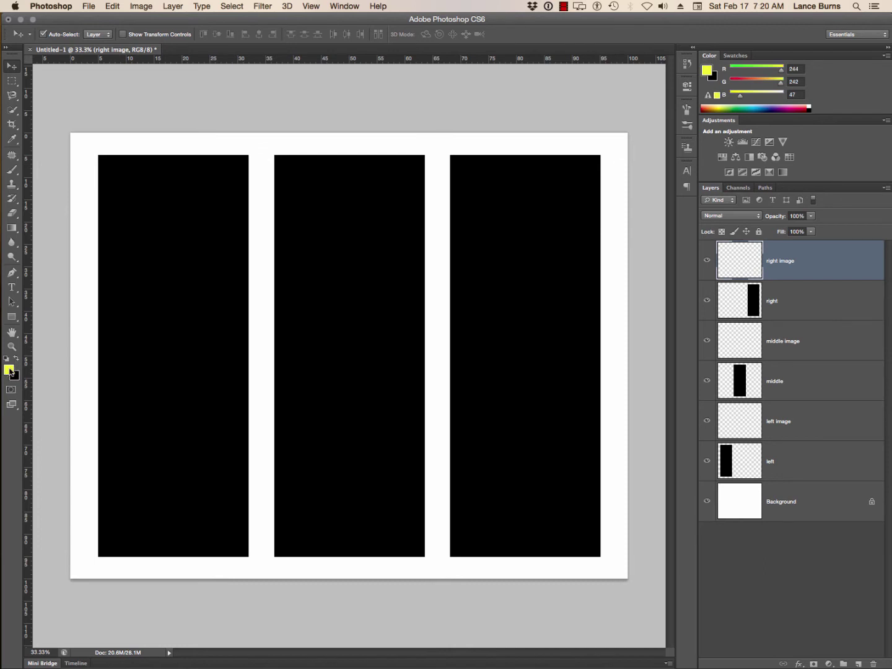
click(11, 372)
mouse_move(387, 137)
mouse_down()
mouse_move(386, 90)
mouse_move(389, 97)
mouse_up()
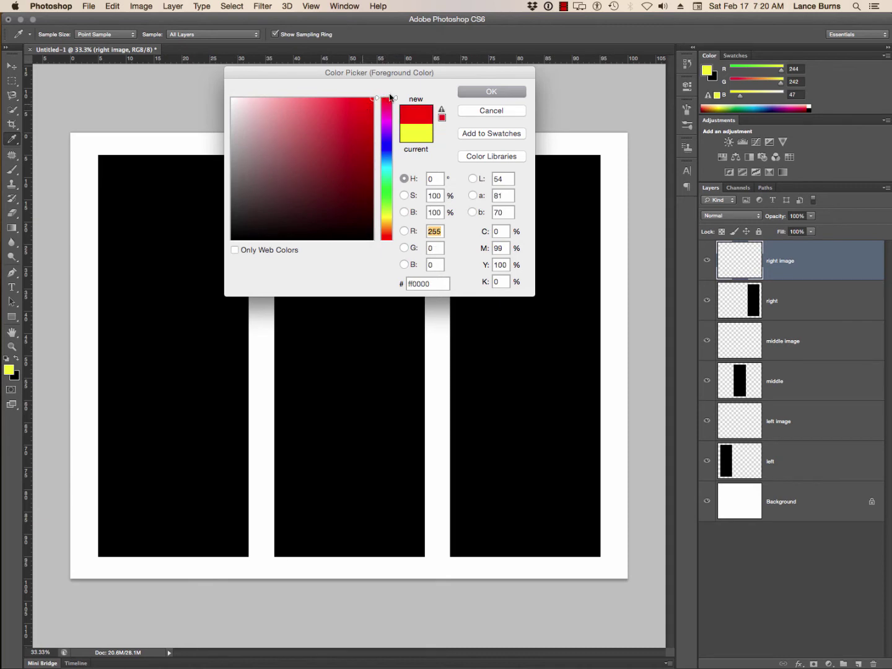
click(463, 93)
key(v)
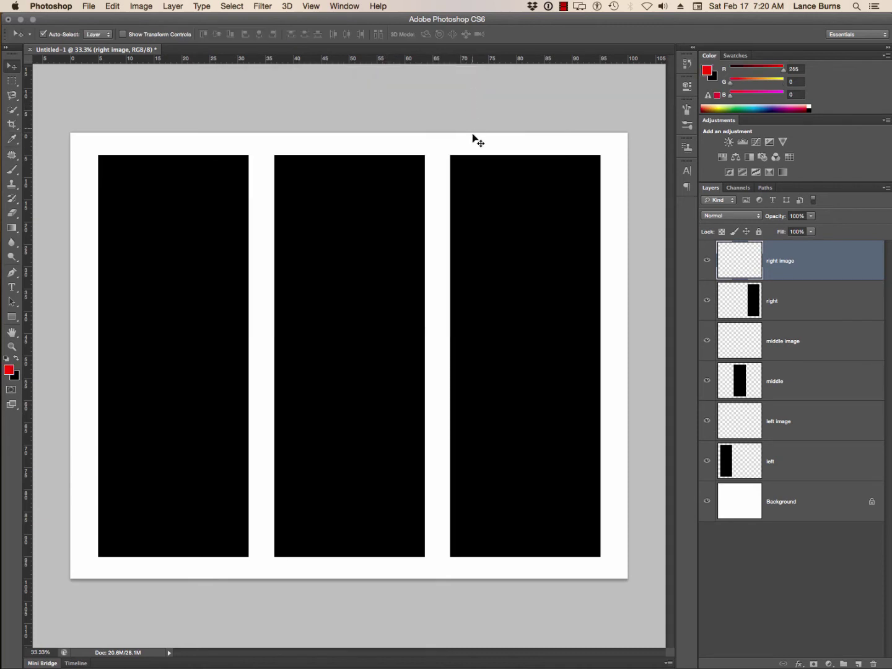
- On the "left image" layer, make a rectangular marquee selection spanning about 2% to 91% of the canvas width and nearly its full height
click(743, 426)
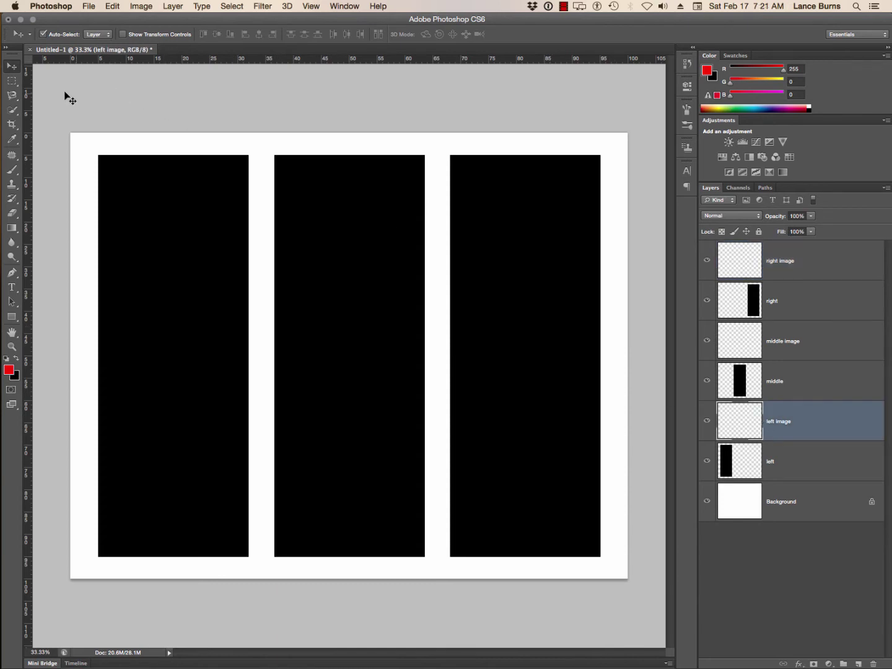
click(12, 81)
drag(81, 146, 577, 571)
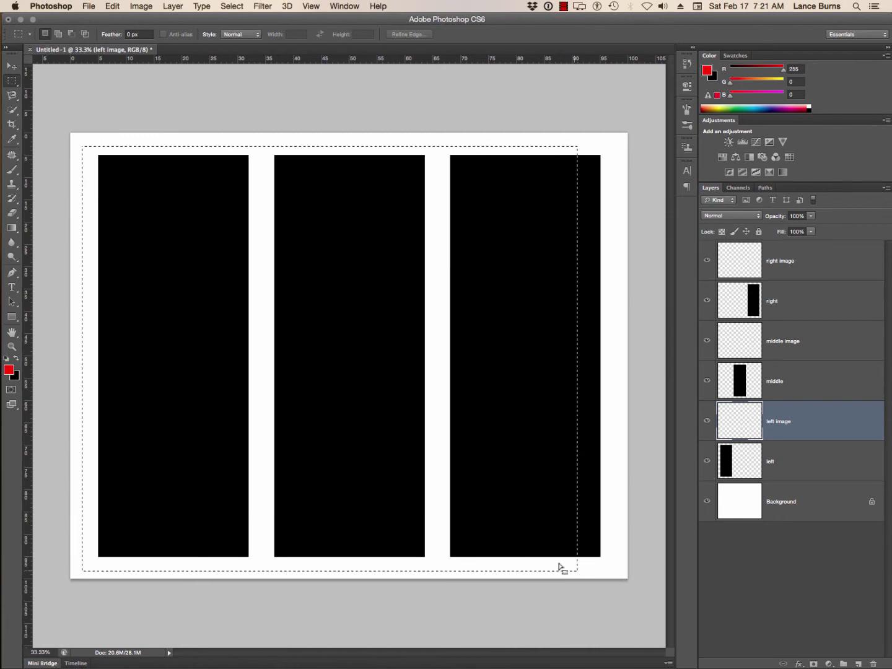
- Fill the selection on the "left image" layer with the foreground color in Normal mode at 100% opacity
click(88, 6)
mouse_move(112, 6)
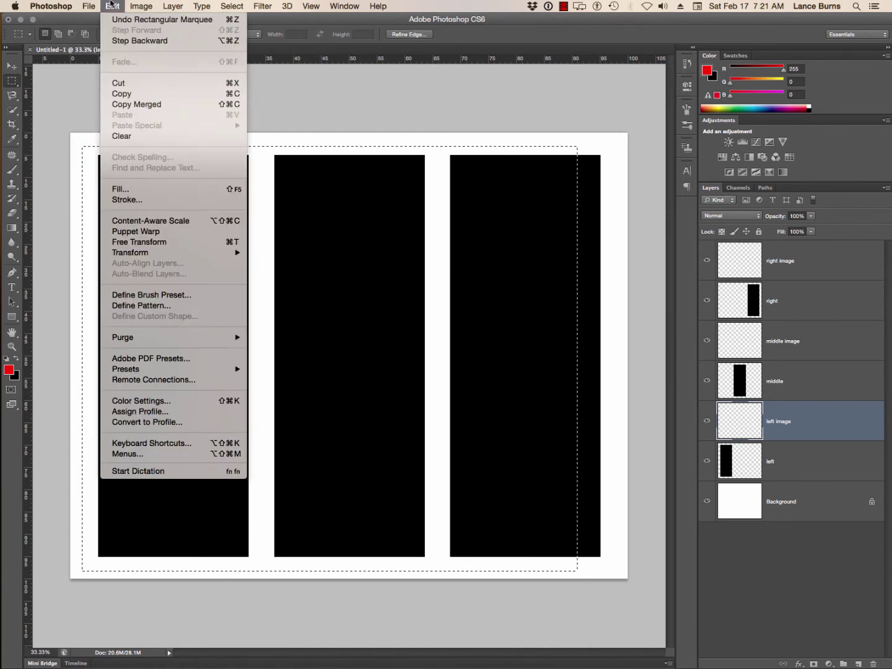
click(121, 189)
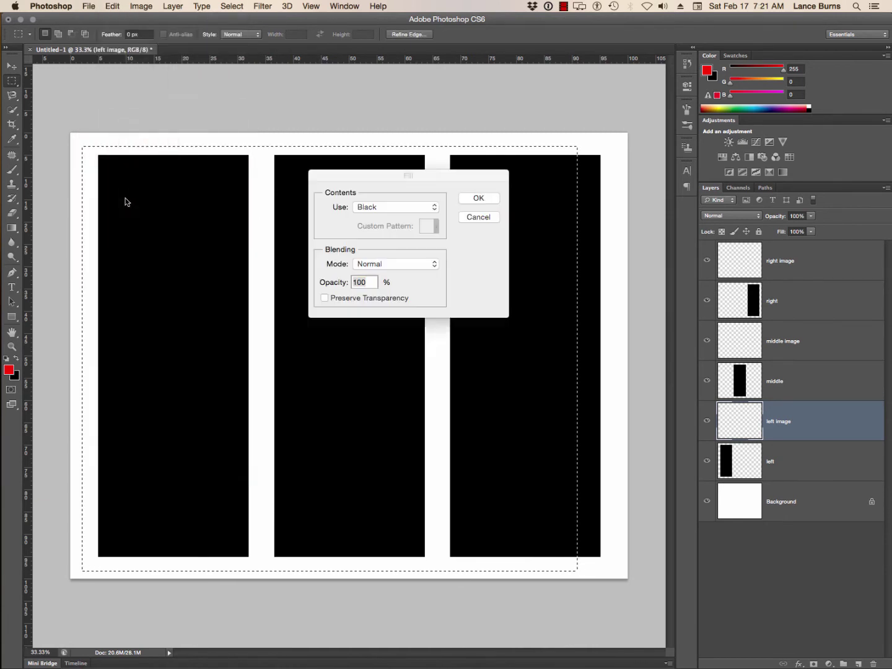
click(398, 208)
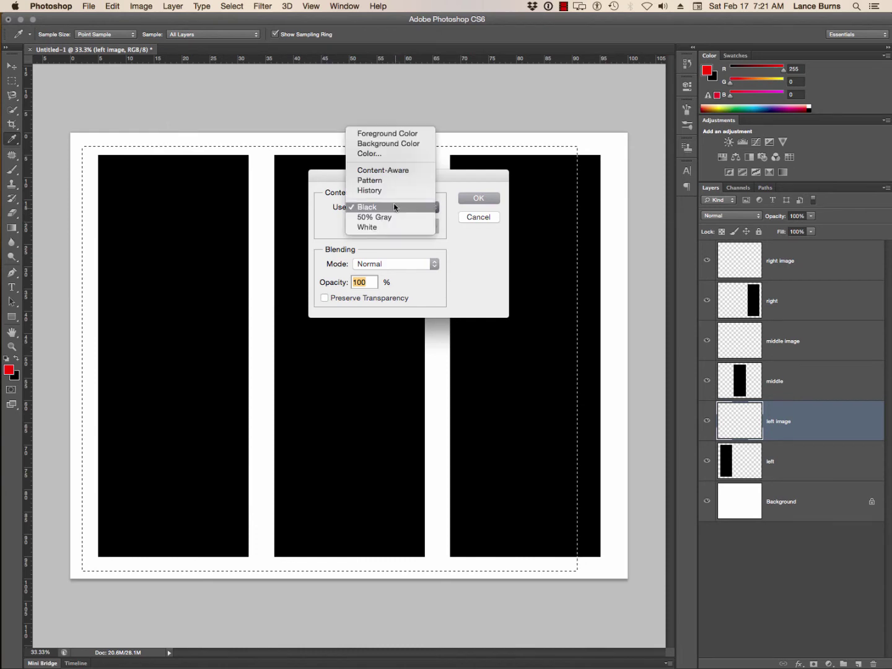
click(391, 137)
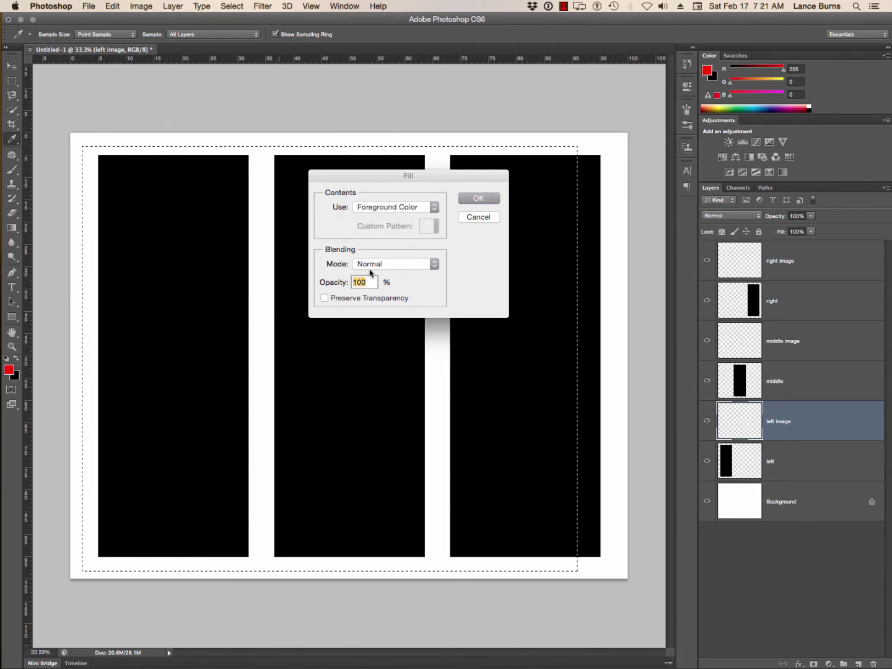
click(476, 199)
key(m)
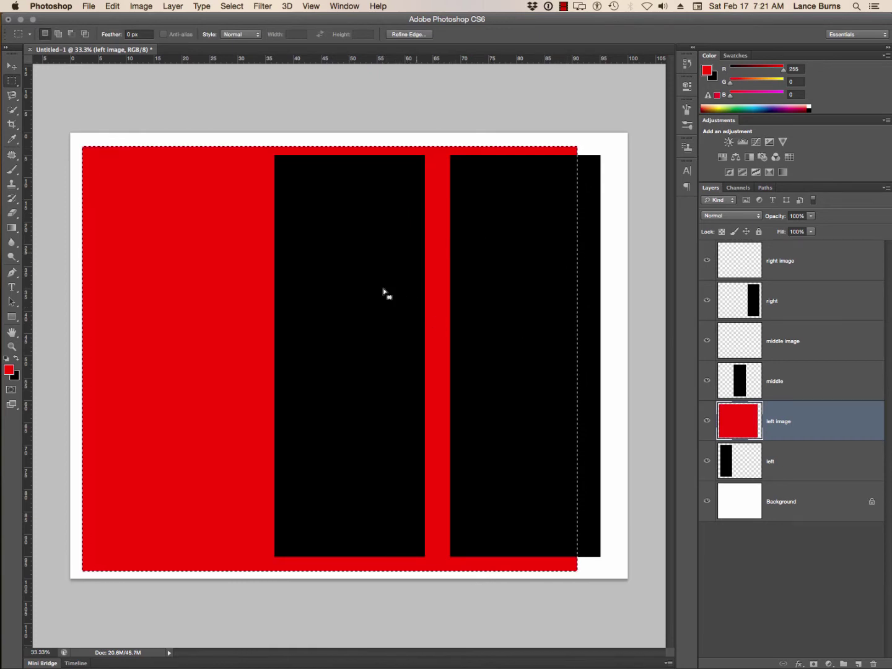
- Keep the "left image" layer active and remove the marquee selection around the red fill
click(822, 343)
click(740, 424)
click(235, 5)
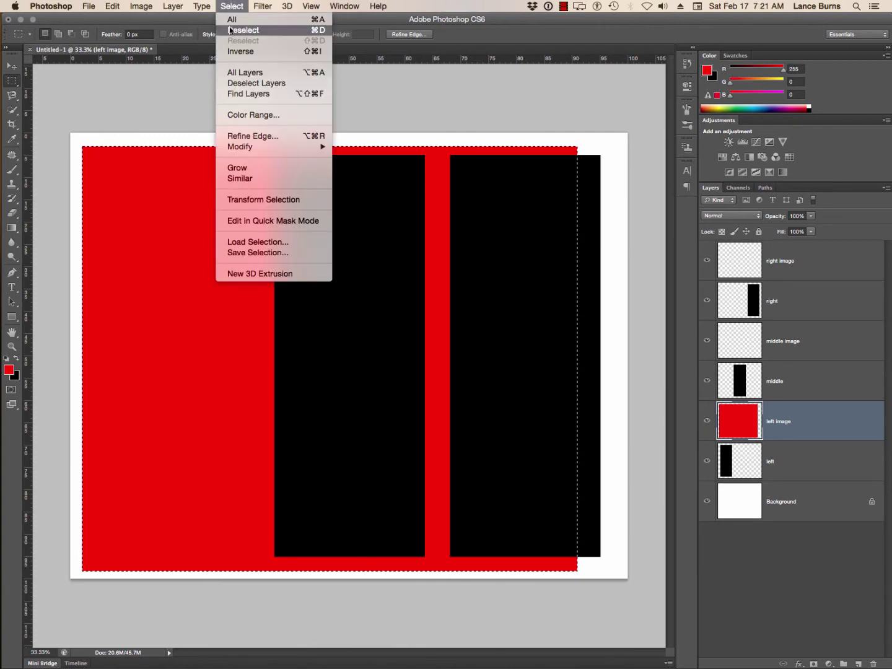
key(Escape)
key(super+d)
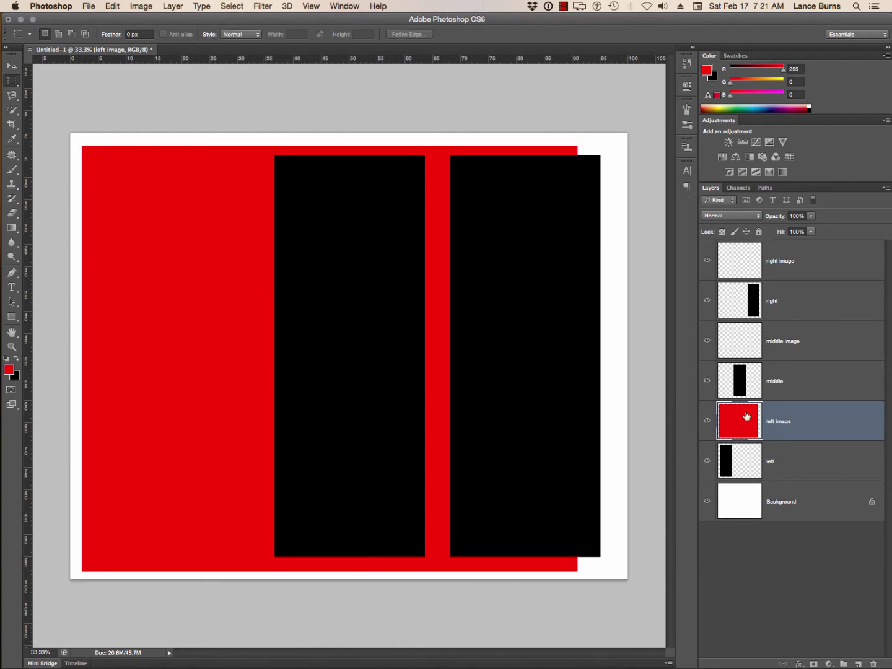
- Create a clipping mask that clips the "left image" layer to the "left" rectangle layer
click(742, 459)
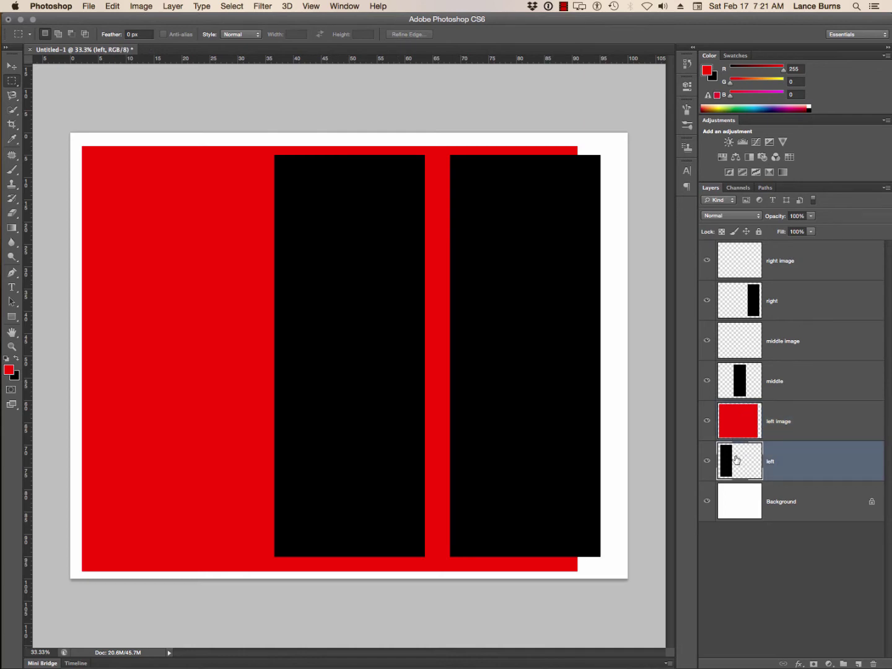
click(760, 423)
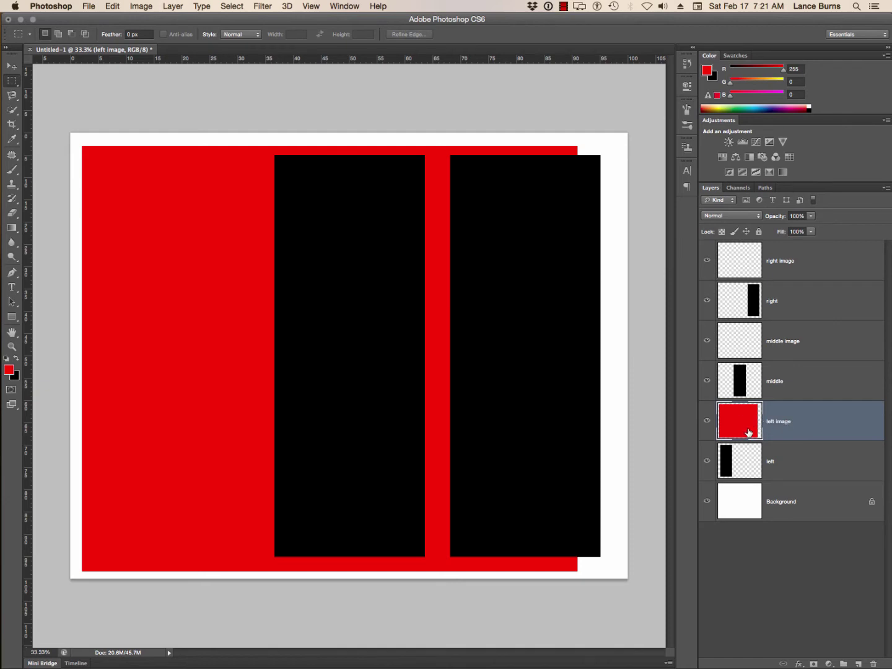
right_click(828, 426)
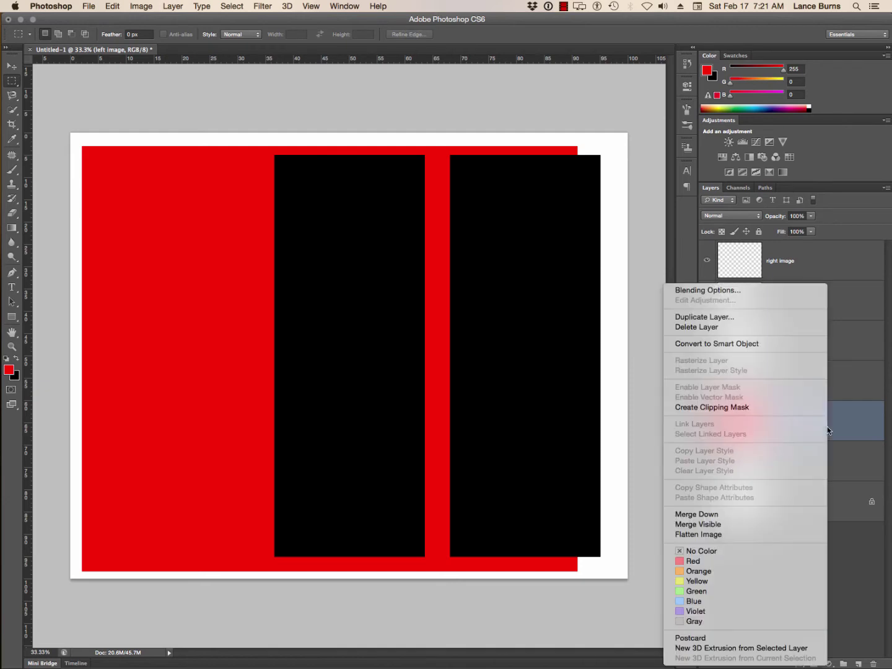
click(753, 409)
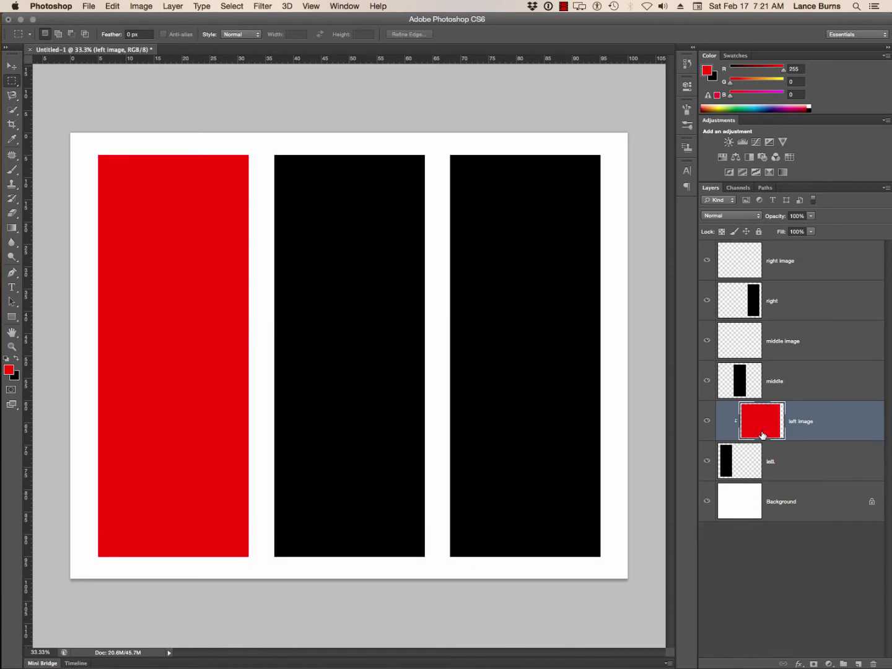
- Release the clipping mask from the "left image" layer
click(739, 465)
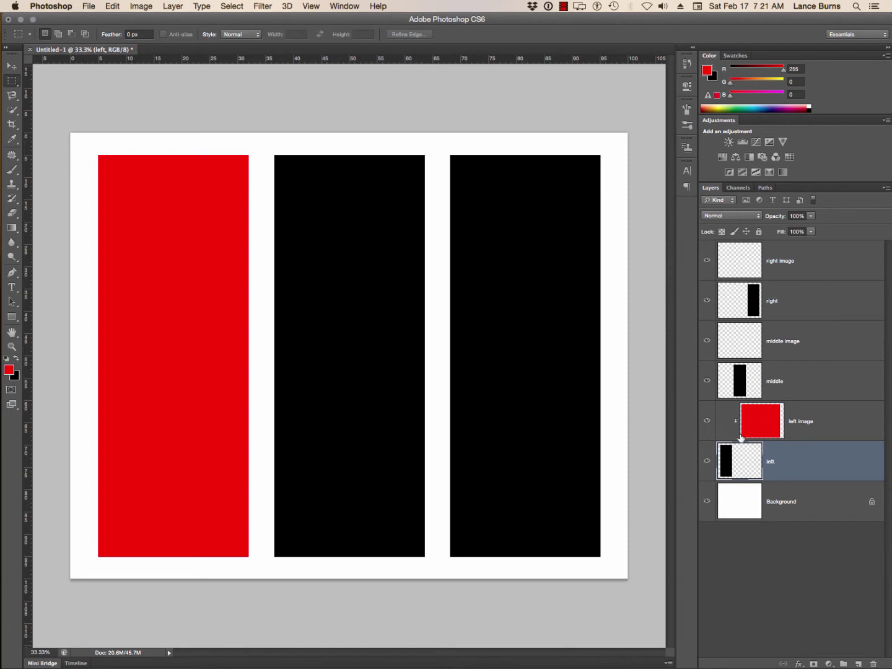
right_click(831, 414)
click(757, 408)
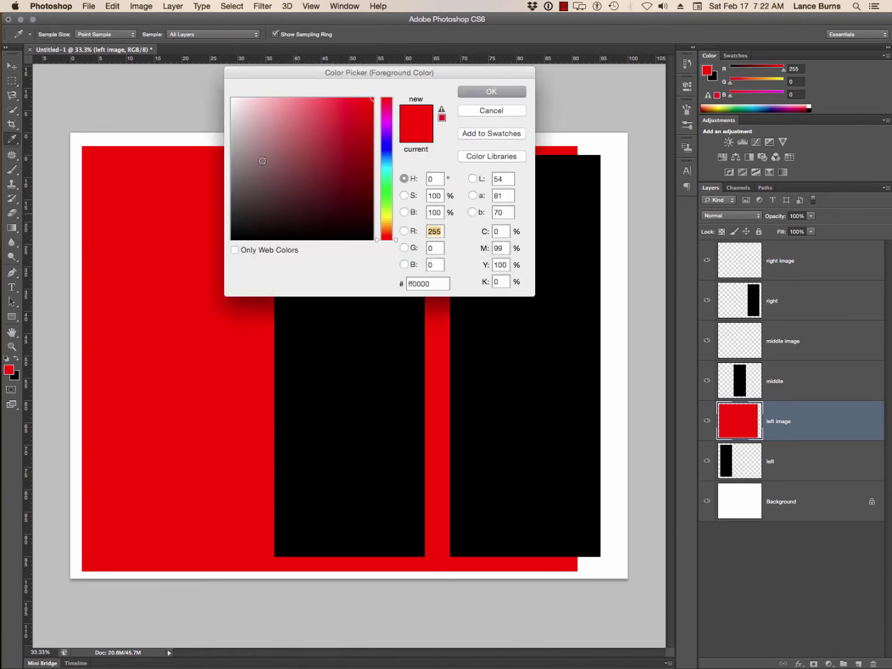
- Set the foreground color to pure white, RGB 255, 255, 255
drag(244, 112, 231, 97)
click(491, 92)
key(m)
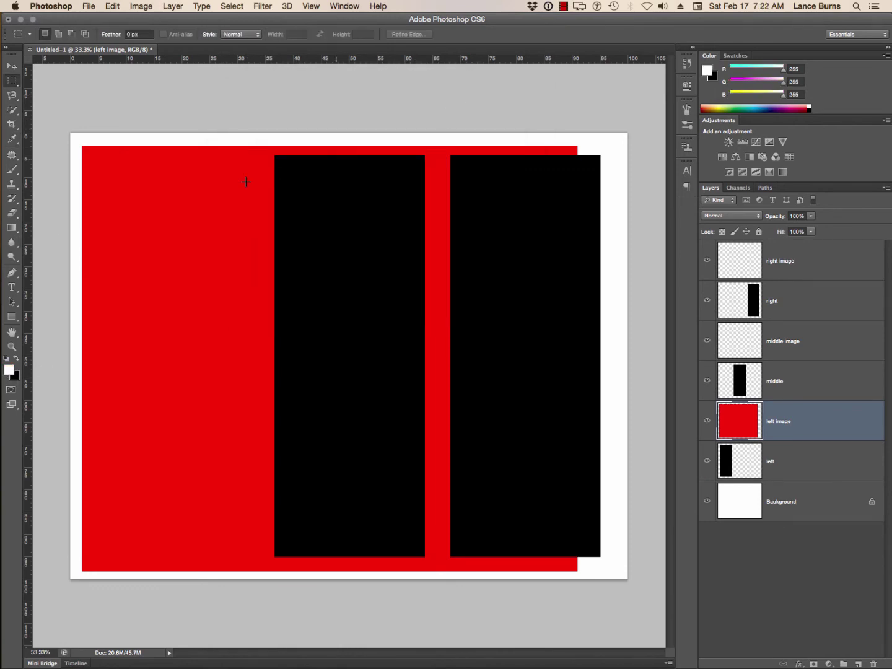
- Switch to the Line tool in Pixels mode and set its weight to 96 px
click(11, 320)
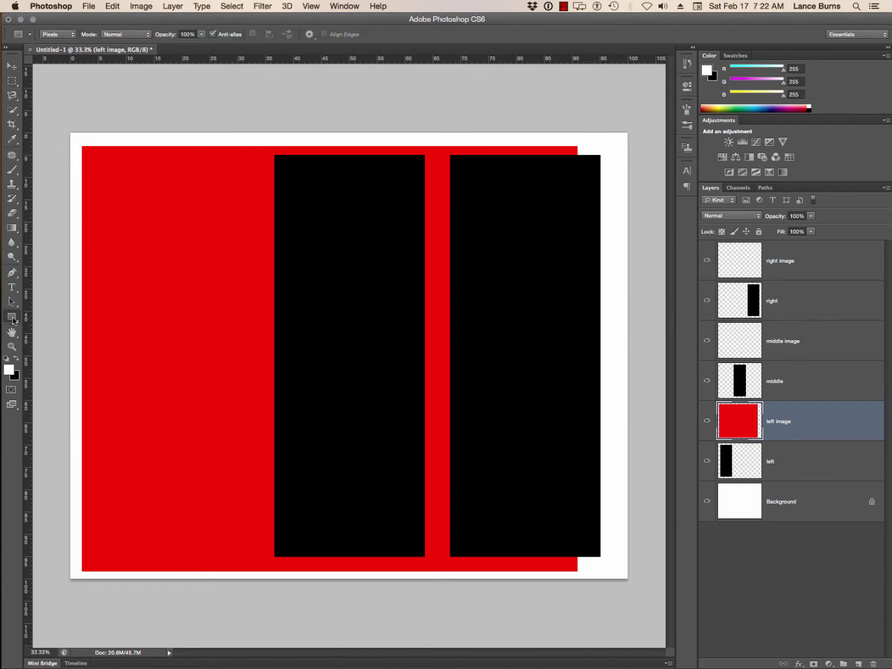
click(55, 355)
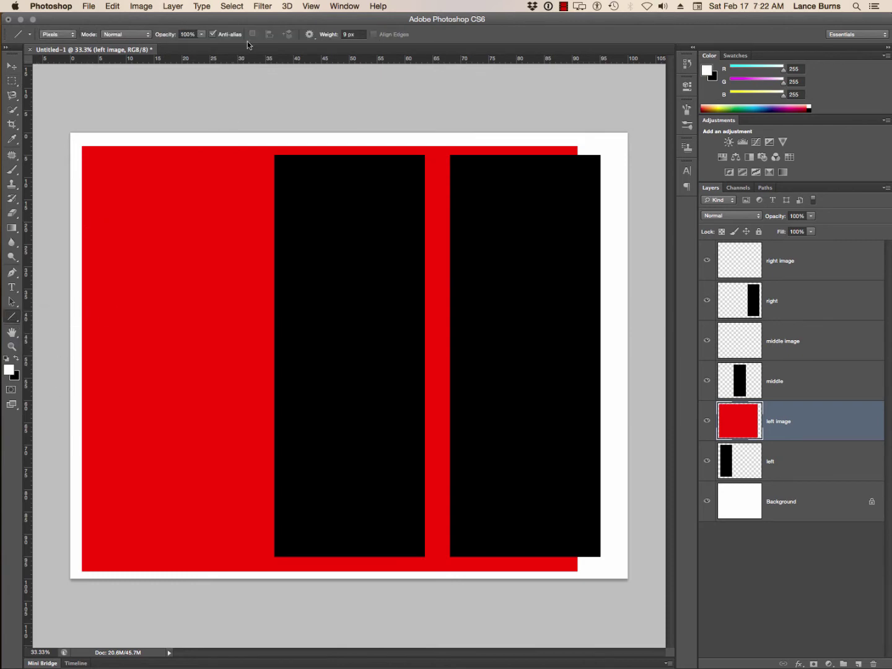
click(352, 34)
text(96)
key(Return)
- Try a diagonal white line from the upper-left to the lower-right corner on the "left image" layer, and undo it
mouse_move(100, 150)
mouse_down()
mouse_move(299, 403)
mouse_move(394, 465)
mouse_move(583, 538)
mouse_move(643, 584)
mouse_up()
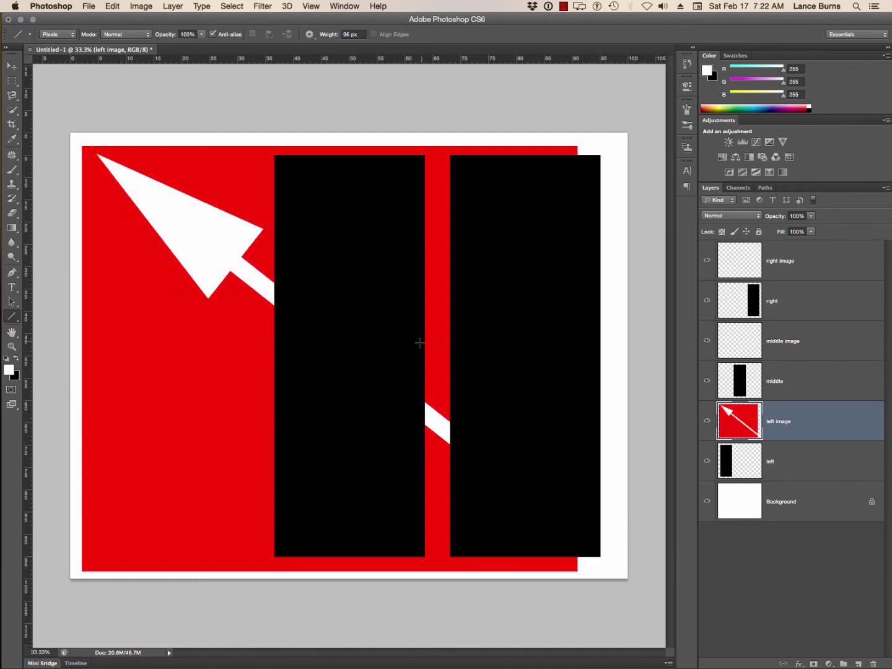
key(super+z)
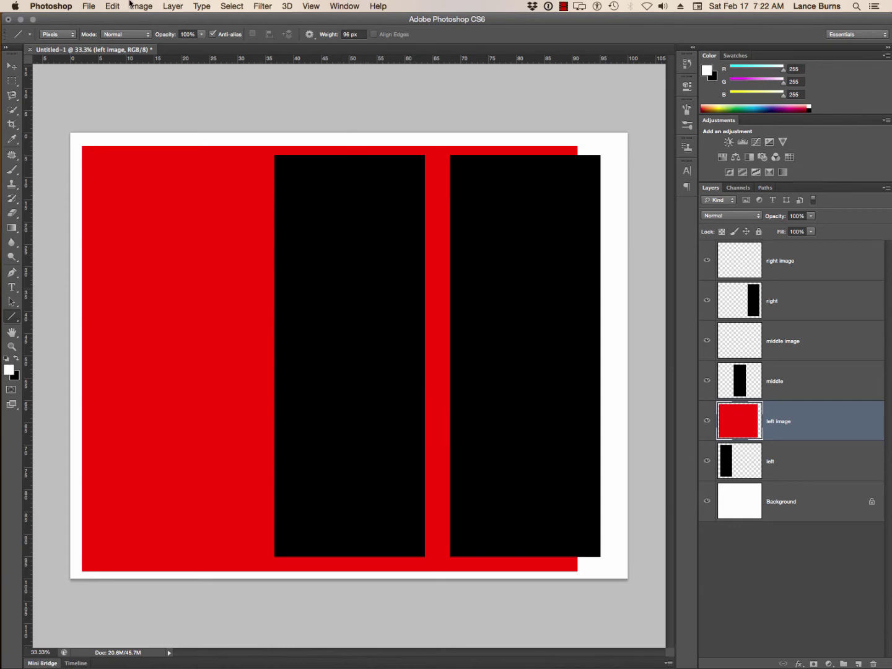
key(super+z)
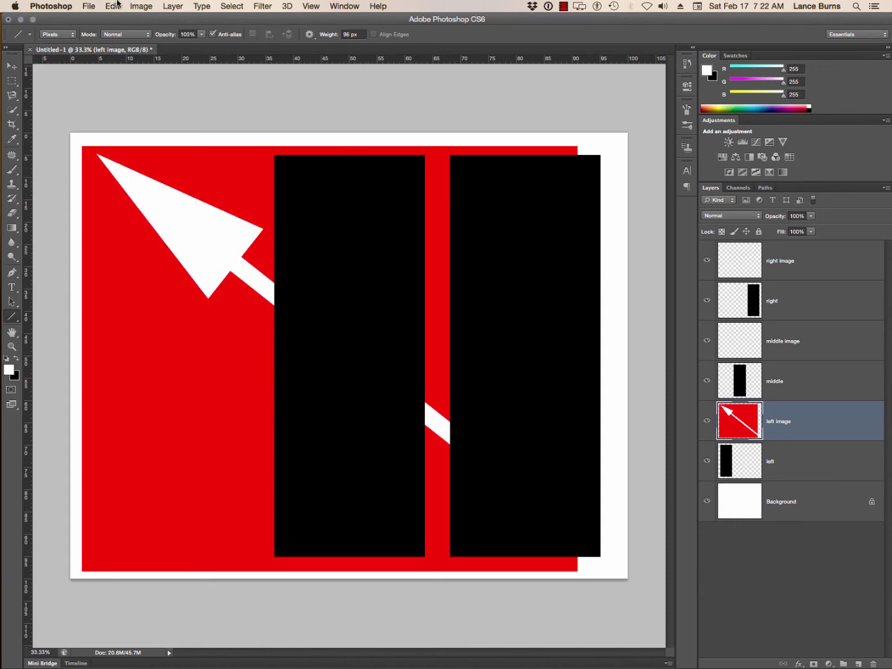
click(115, 6)
click(121, 23)
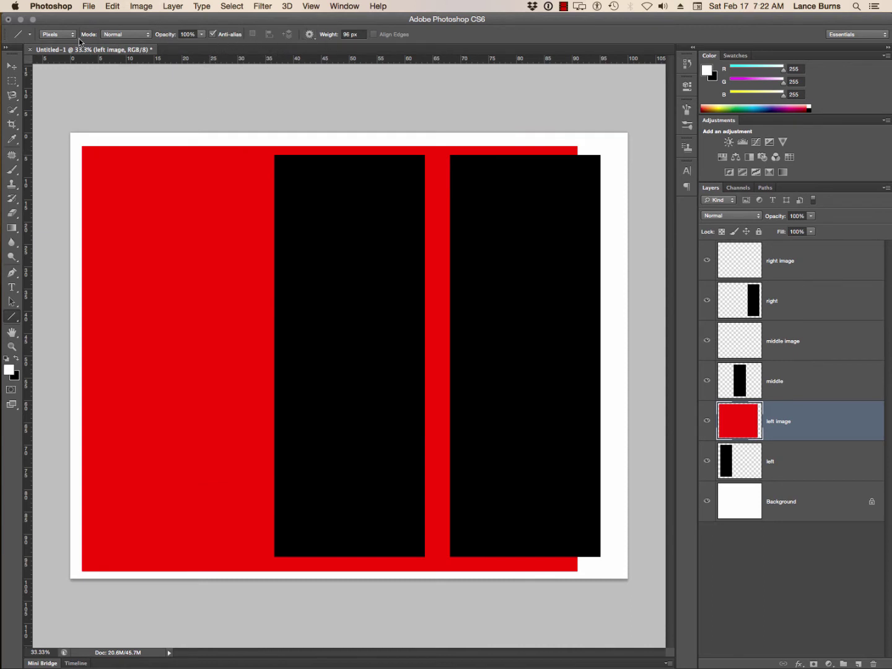
- Draw a 96 px white diagonal line from the upper-left to the lower-right corner of the red area on the "left image" layer
click(310, 35)
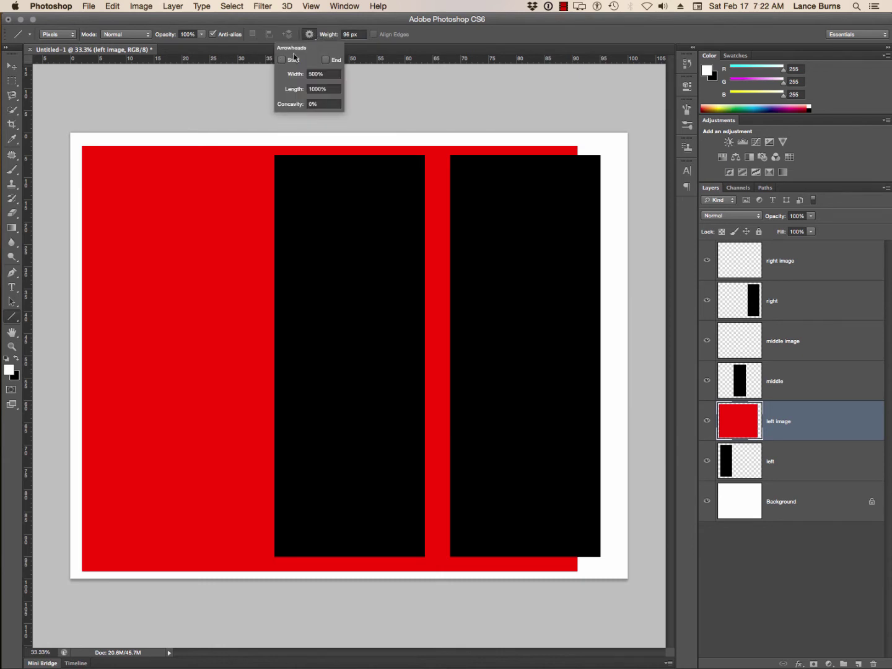
click(438, 29)
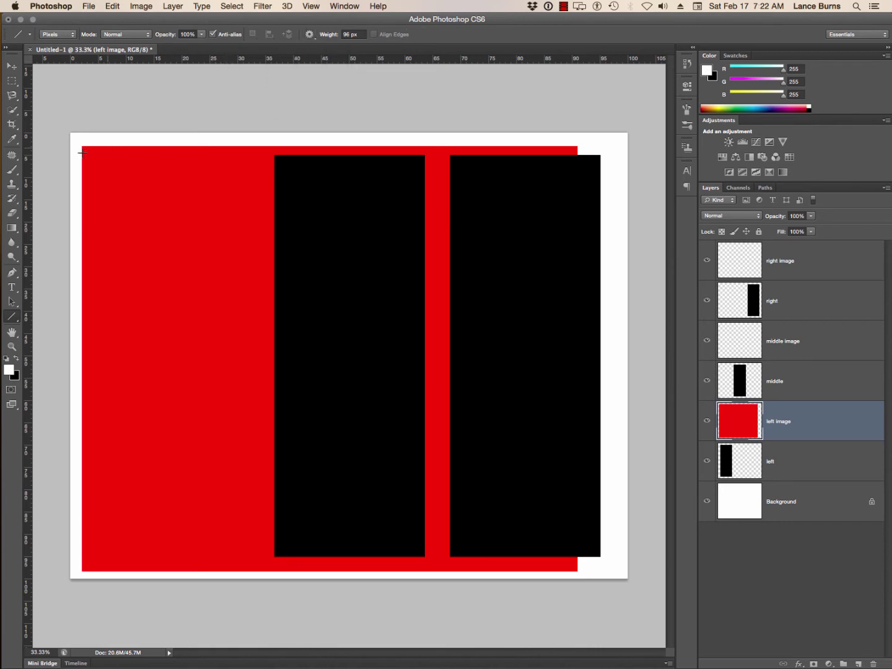
mouse_move(80, 146)
mouse_down()
mouse_move(424, 408)
mouse_move(590, 572)
mouse_up()
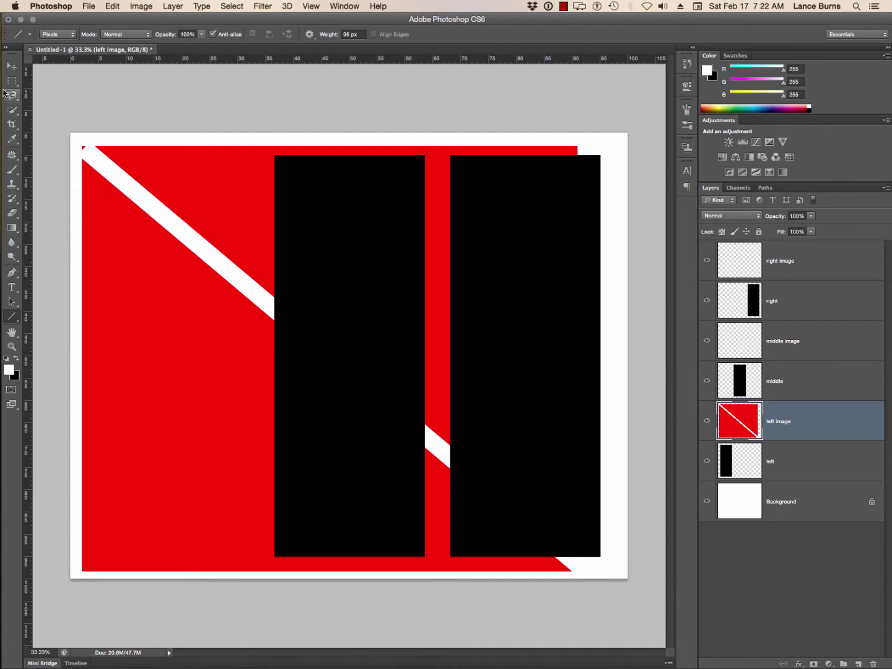
- Clip the "left image" layer to the "left" rectangle and reposition it so the white line crosses the rectangle's lower half
click(11, 65)
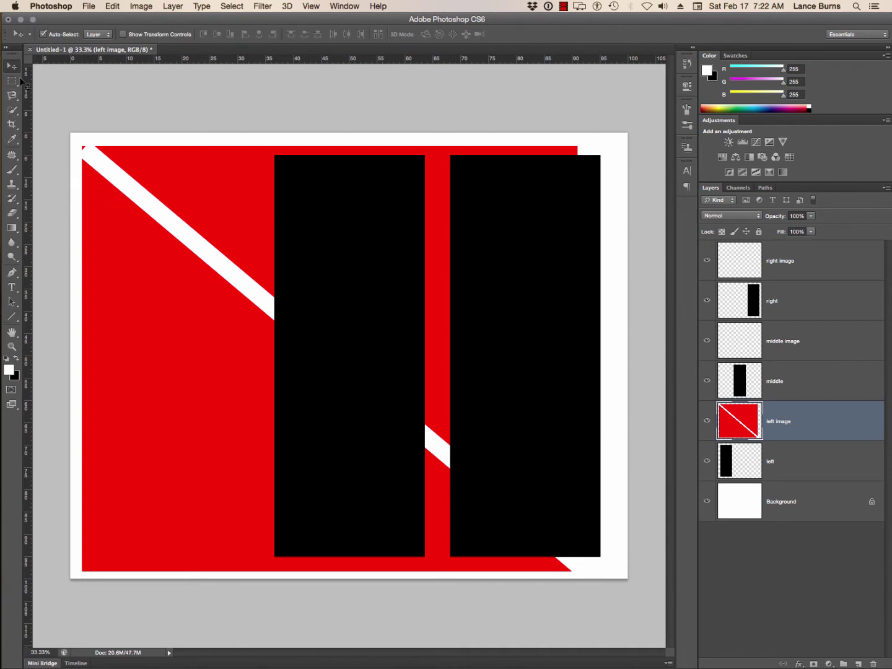
right_click(824, 421)
click(779, 413)
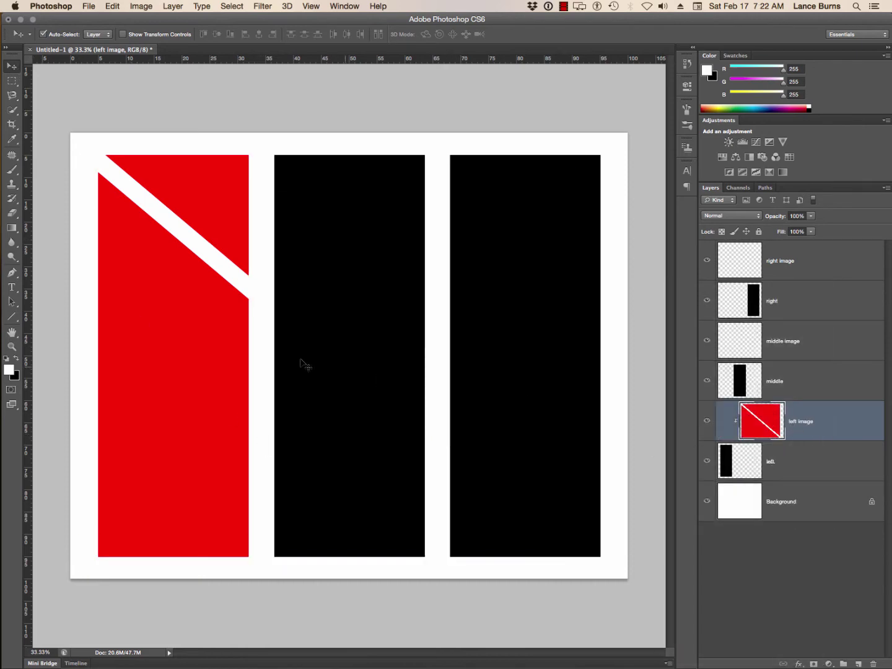
drag(215, 305, 93, 295)
drag(158, 346, 140, 364)
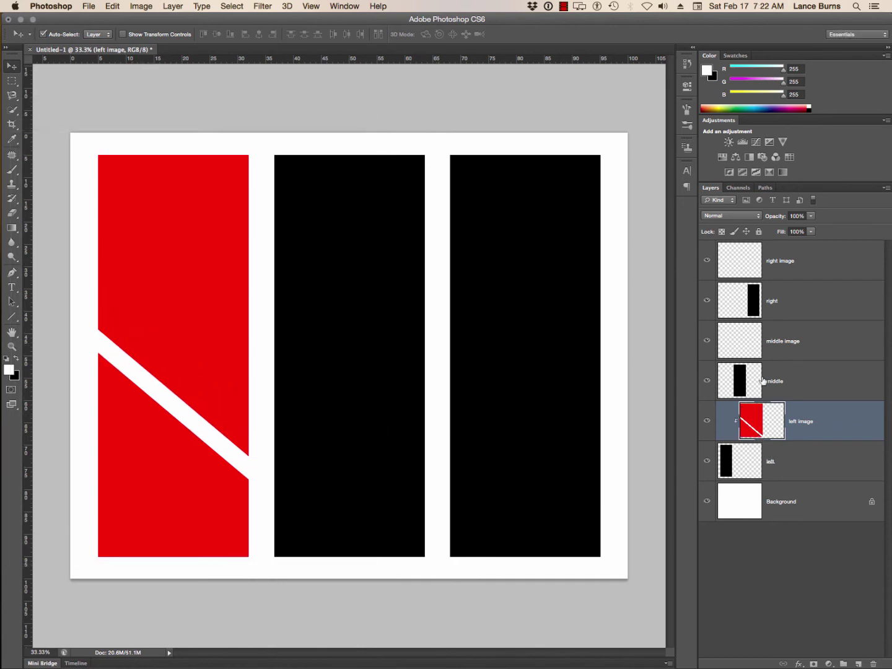
- Select the "middle image" layer and set the foreground color to green, RGB 71, 168, 0
click(818, 356)
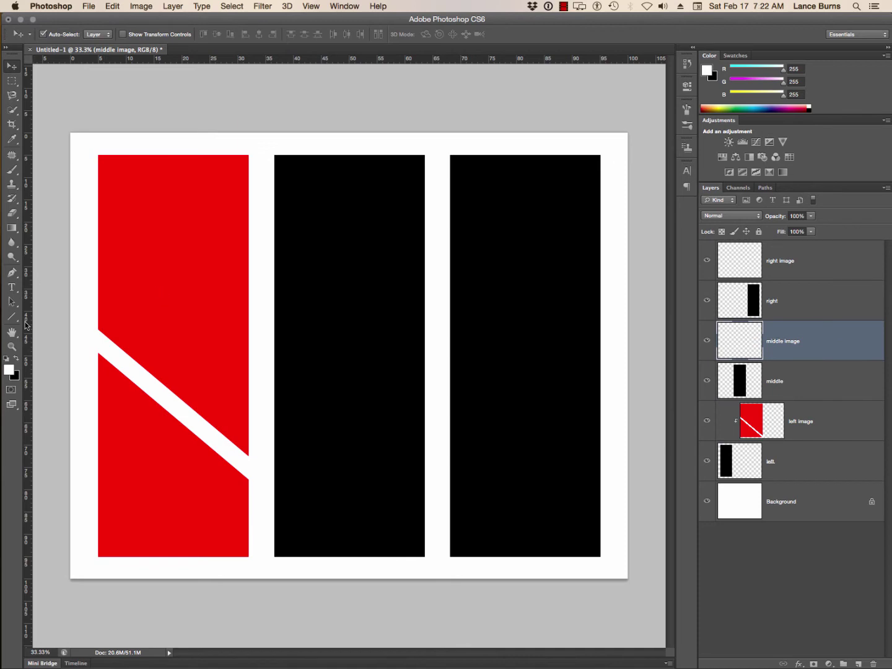
click(9, 371)
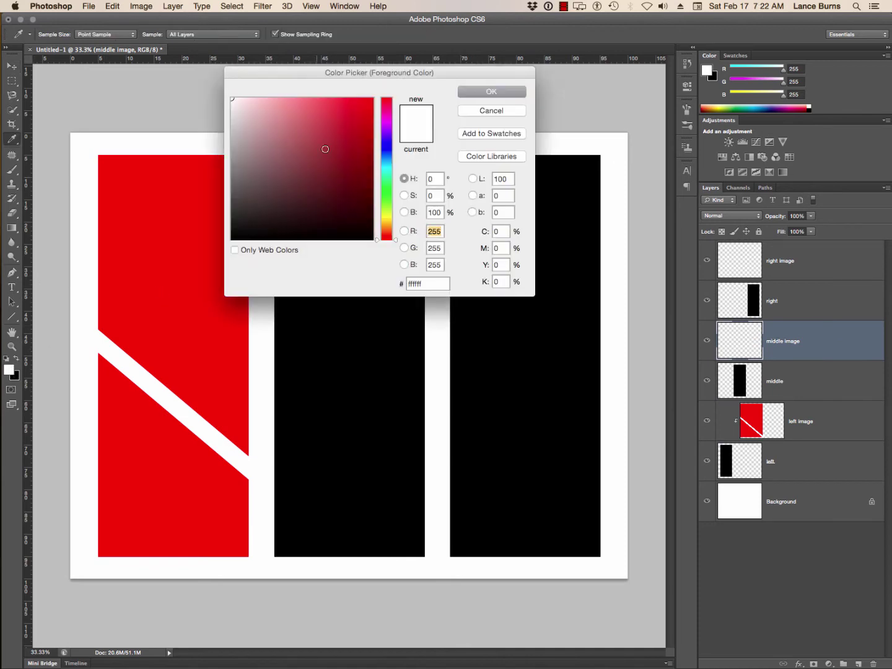
drag(385, 189, 385, 201)
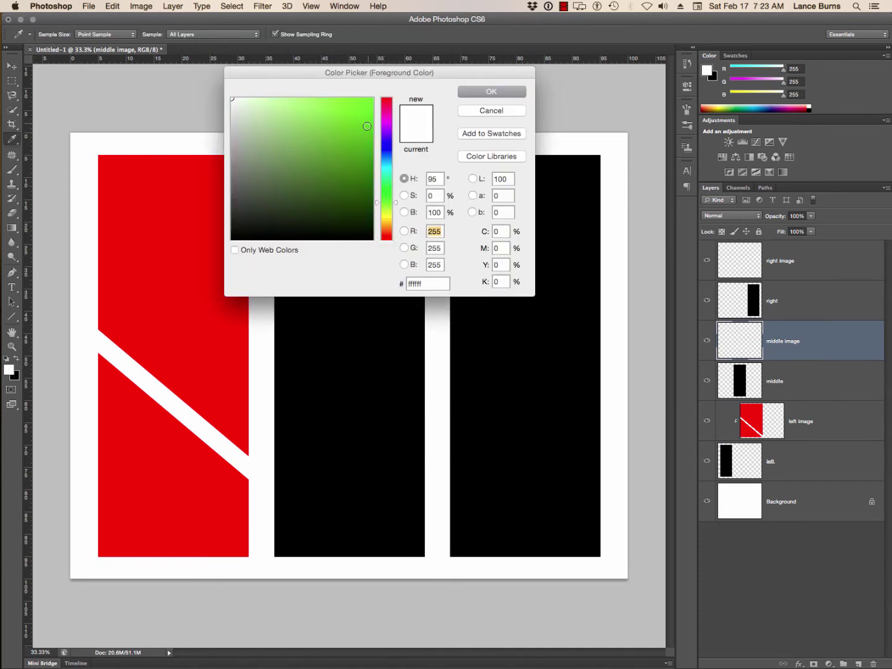
drag(367, 125, 373, 145)
click(475, 92)
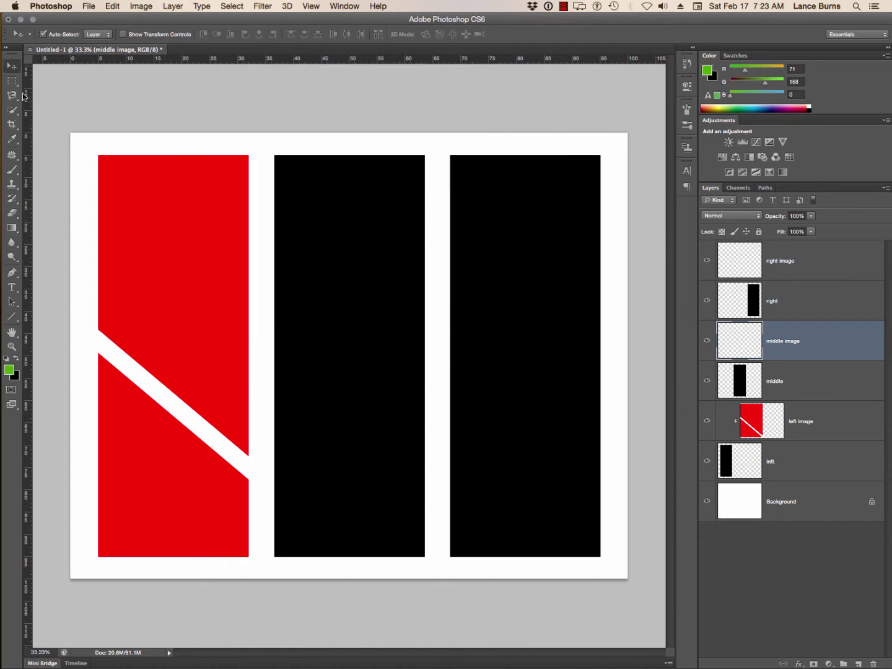
- Fill the whole "middle image" layer with the foreground color in Normal mode at 100% opacity
click(114, 6)
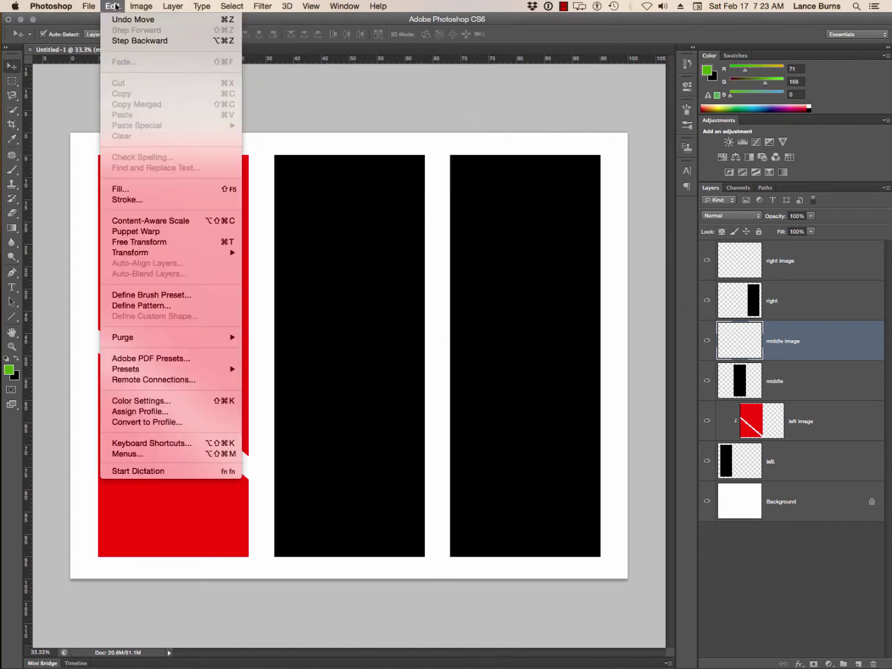
click(116, 189)
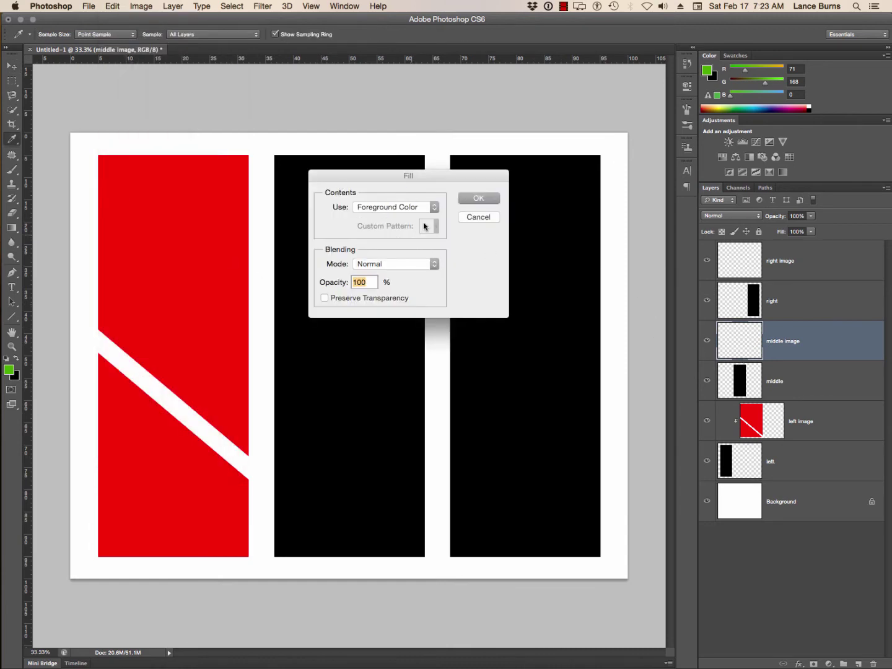
click(475, 199)
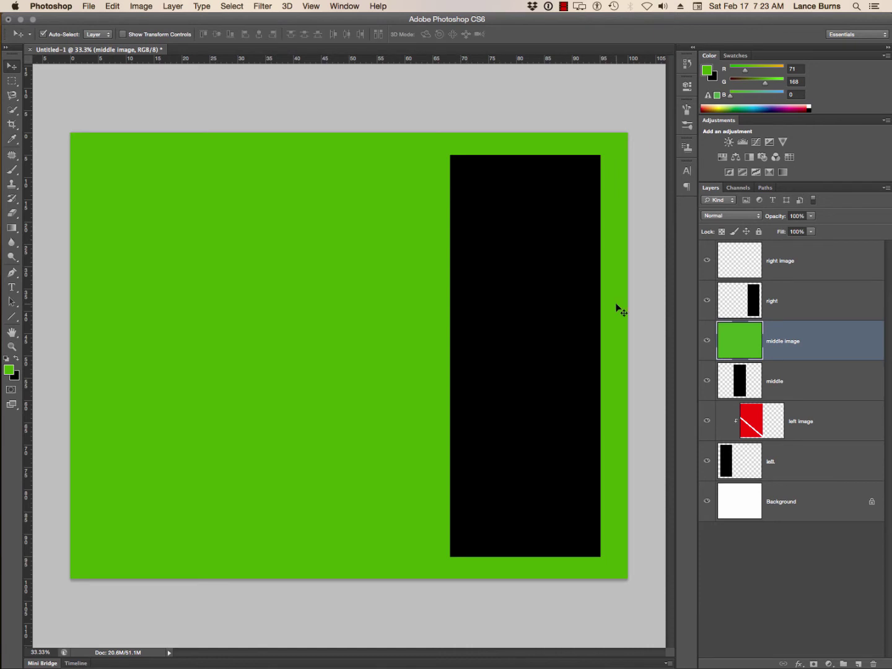
right_click(814, 353)
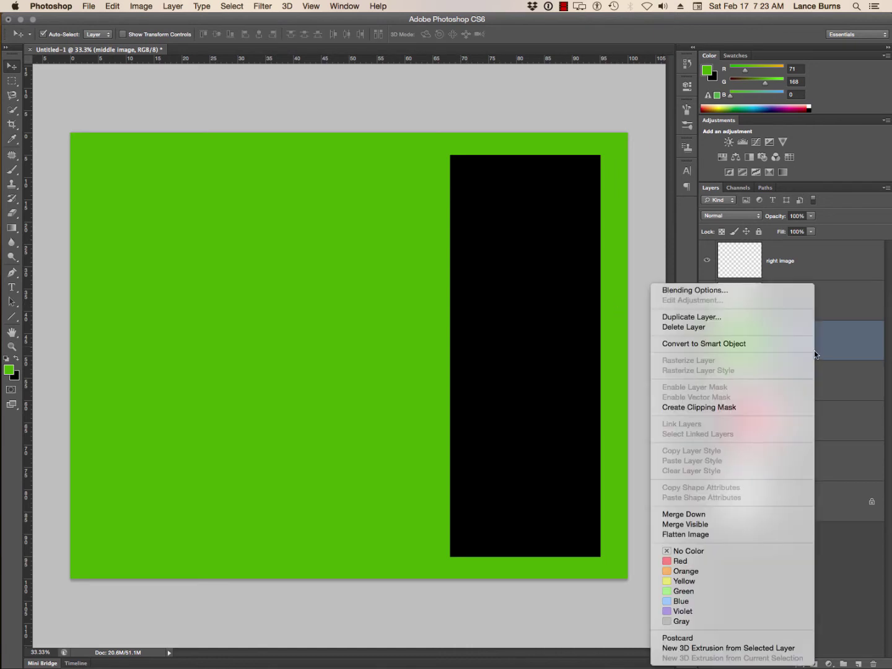
click(887, 327)
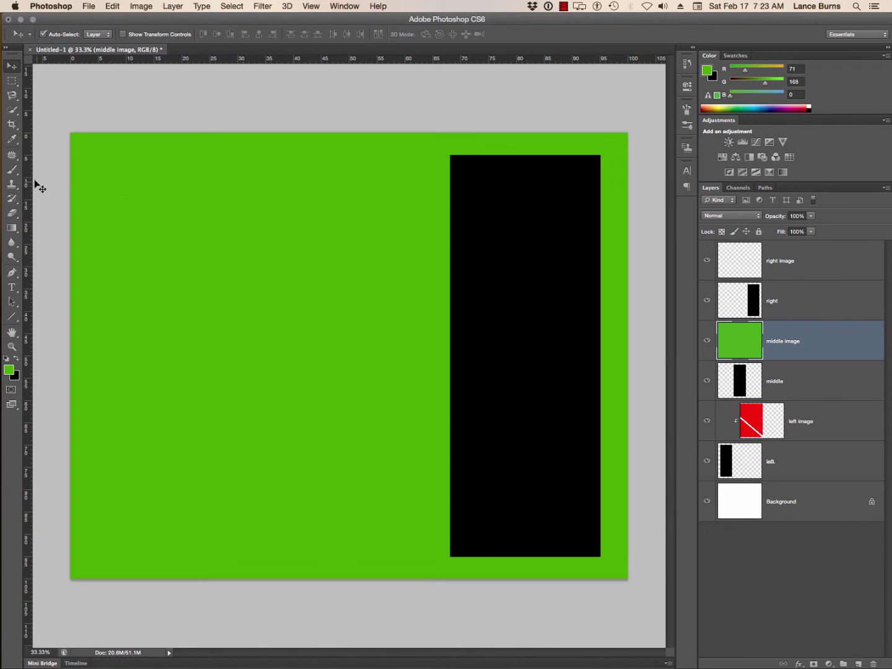
- Set the foreground color to gray, RGB 121, 121, 121, and draw a rising 96 px line across the "middle image" layer
click(11, 316)
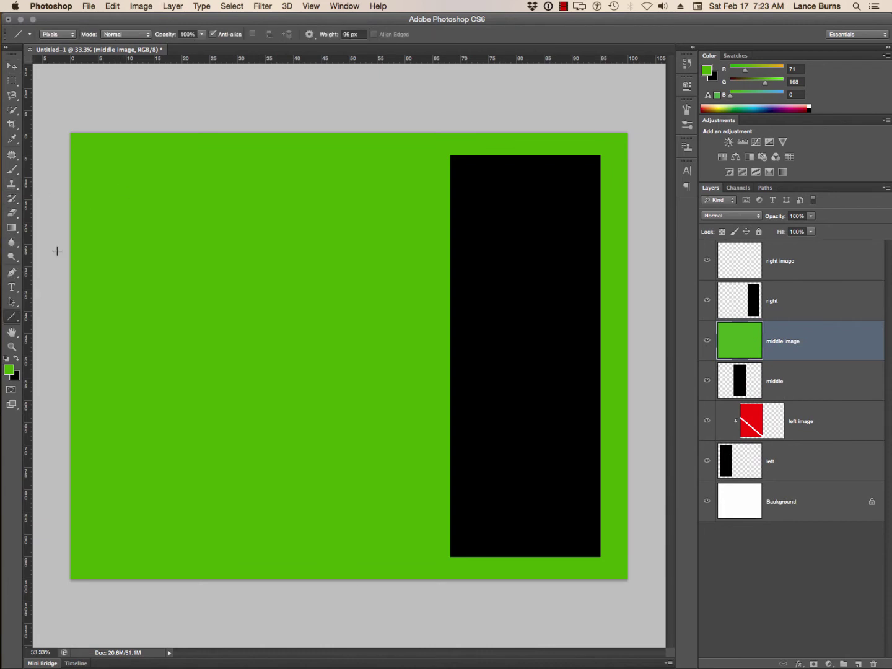
click(10, 371)
drag(291, 153, 220, 172)
click(475, 94)
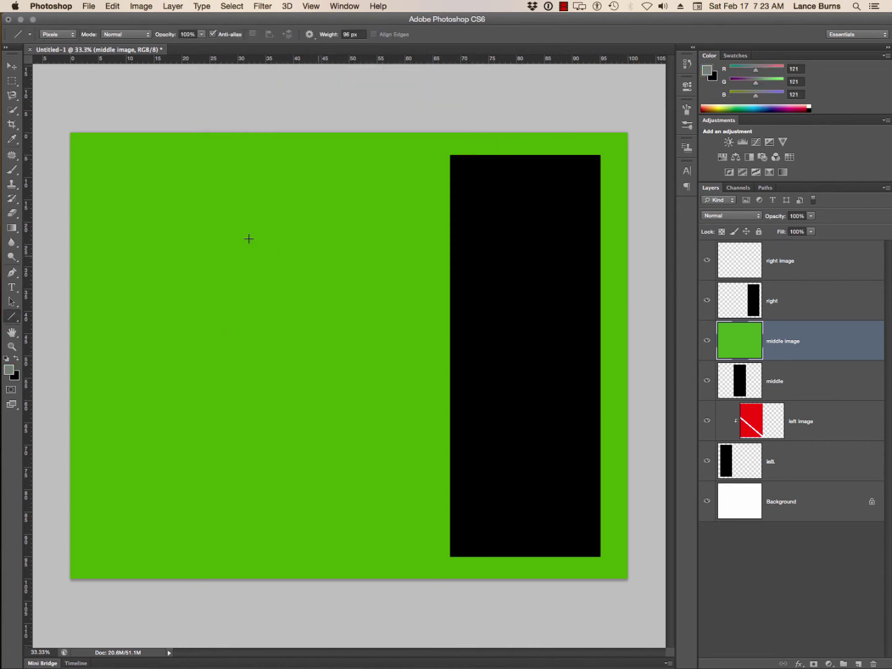
mouse_move(63, 353)
mouse_down()
mouse_move(279, 344)
mouse_move(642, 370)
mouse_move(653, 197)
mouse_up()
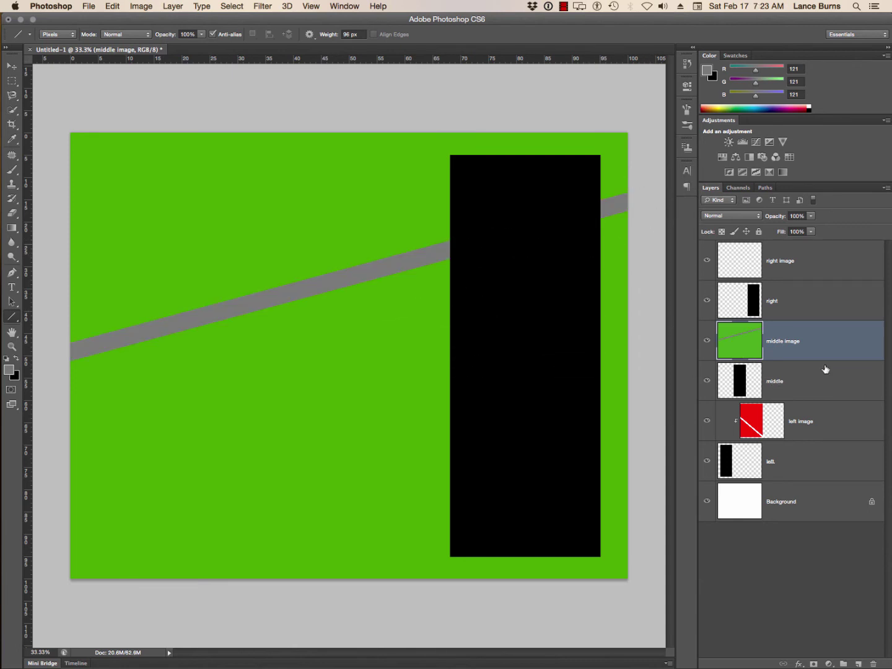
- Clip the "middle image" layer to the "middle" rectangle and shift the image slightly to the left inside it
right_click(830, 345)
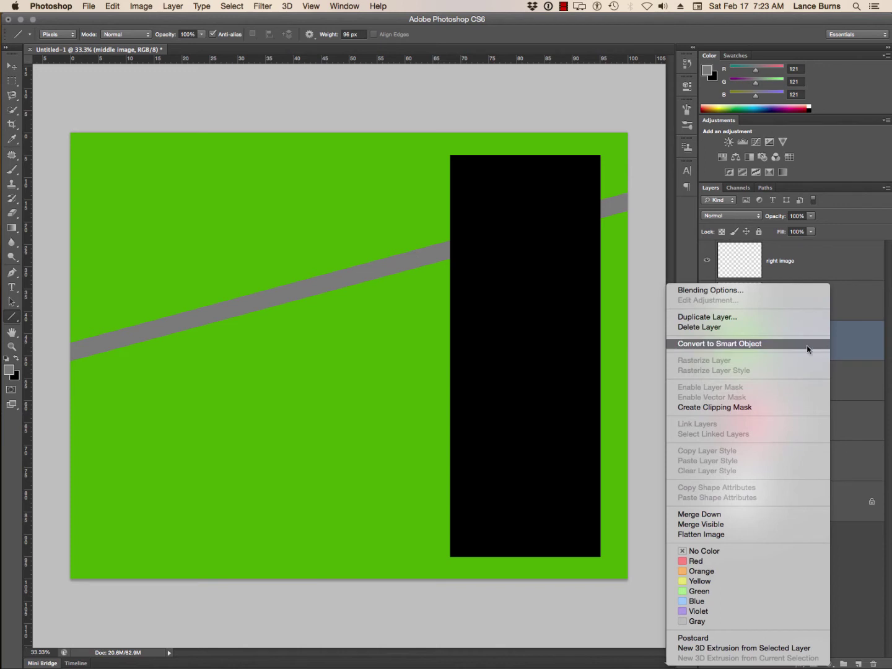
click(770, 405)
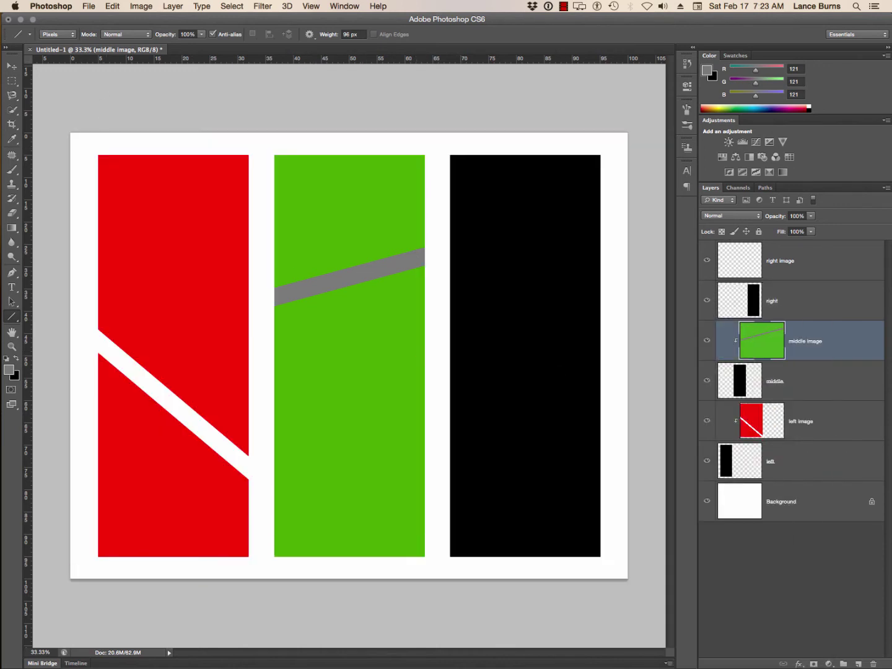
click(13, 65)
drag(355, 356, 327, 360)
- Select the "right image" layer and set the foreground color to dark blue, RGB 0, 11, 158
click(816, 261)
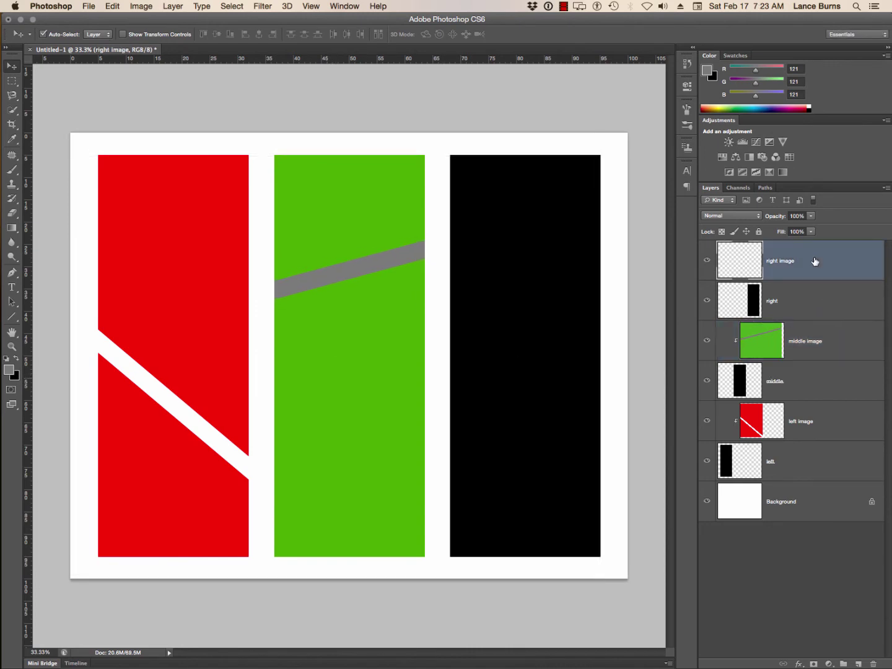
click(9, 371)
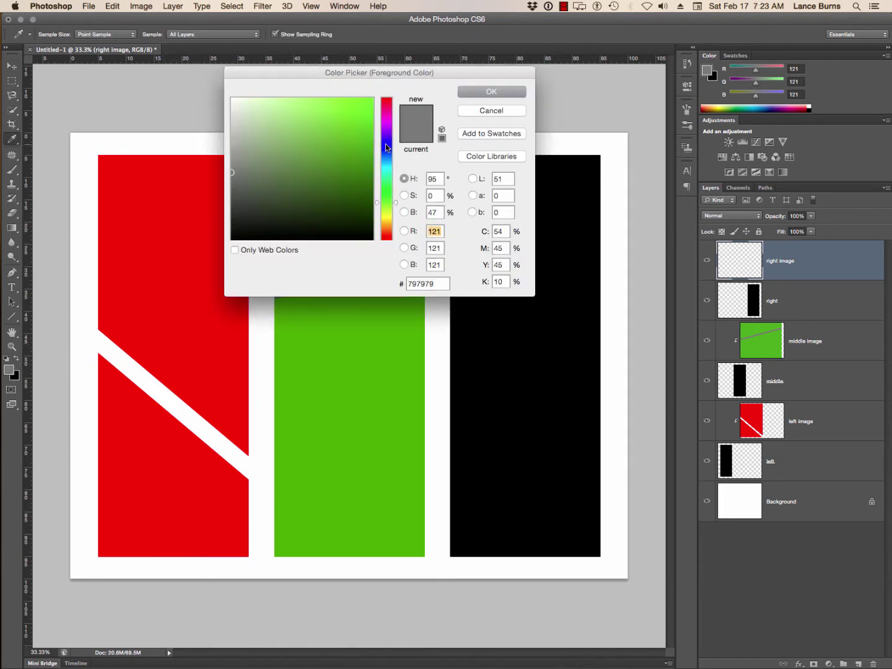
mouse_move(385, 143)
mouse_down()
mouse_move(366, 142)
mouse_move(372, 151)
mouse_up()
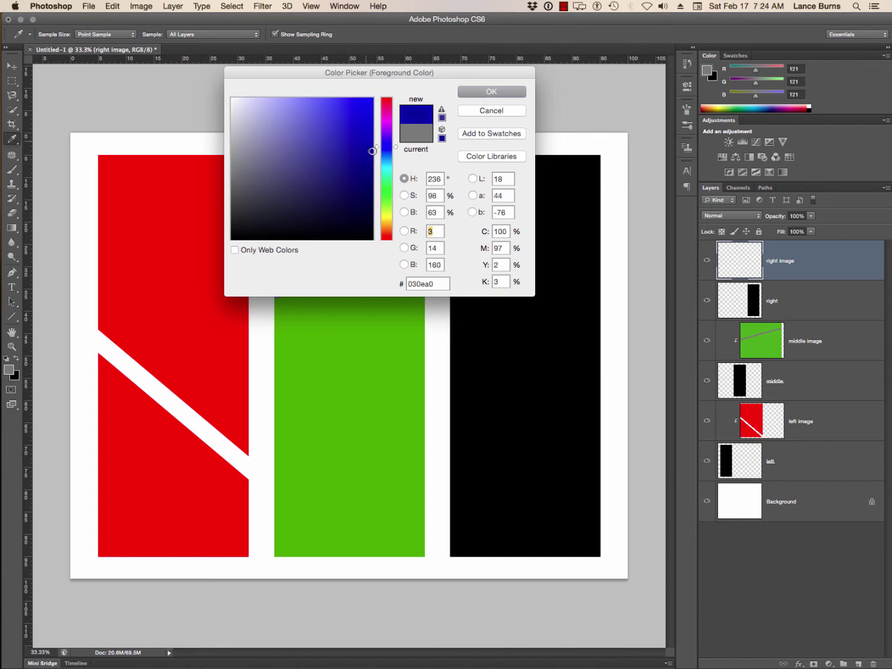
click(495, 91)
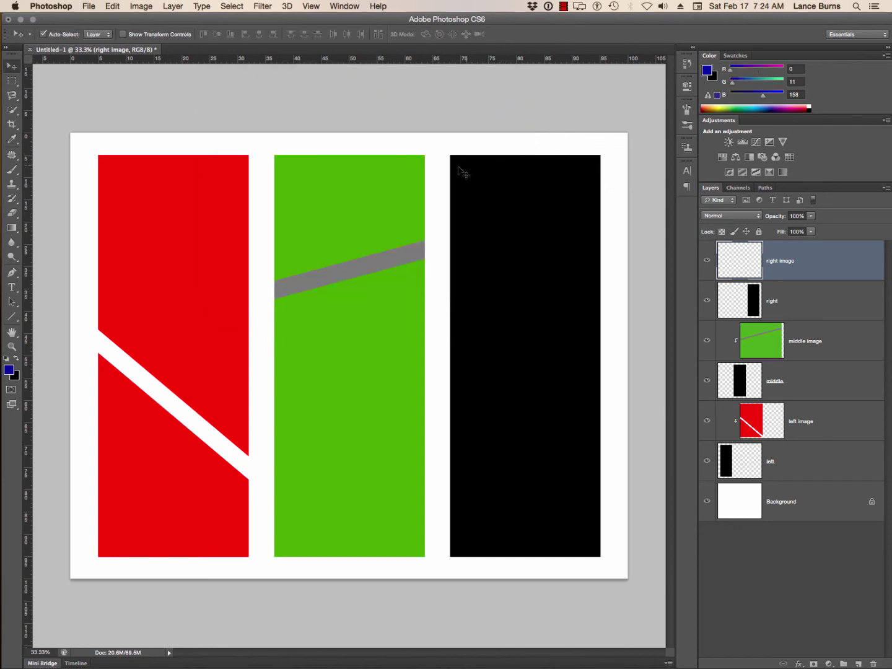
- Marquee-select the area from mid-canvas to the right edge, enclosing the "right" rectangle, and fill it with the foreground color
click(11, 81)
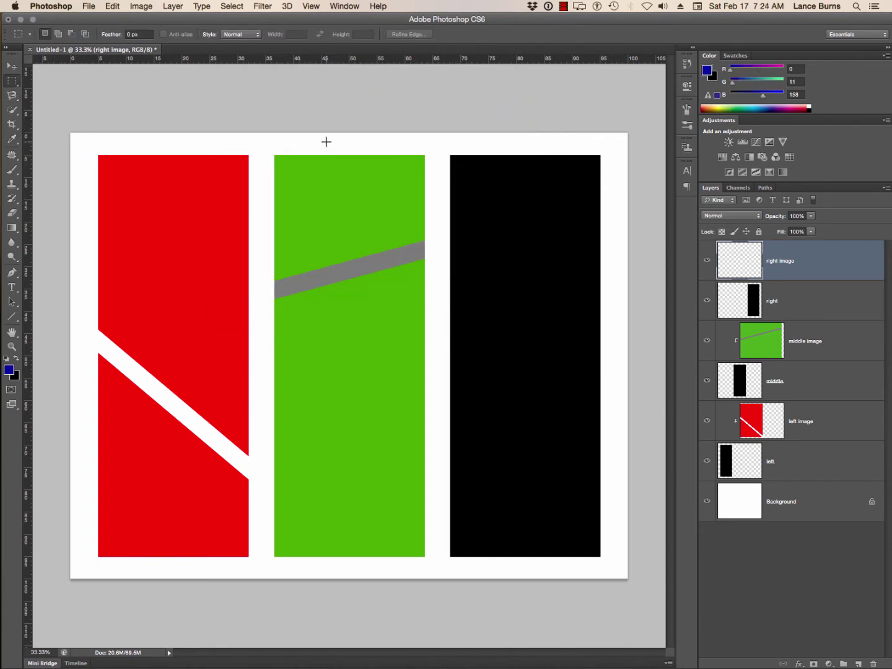
drag(327, 143, 631, 651)
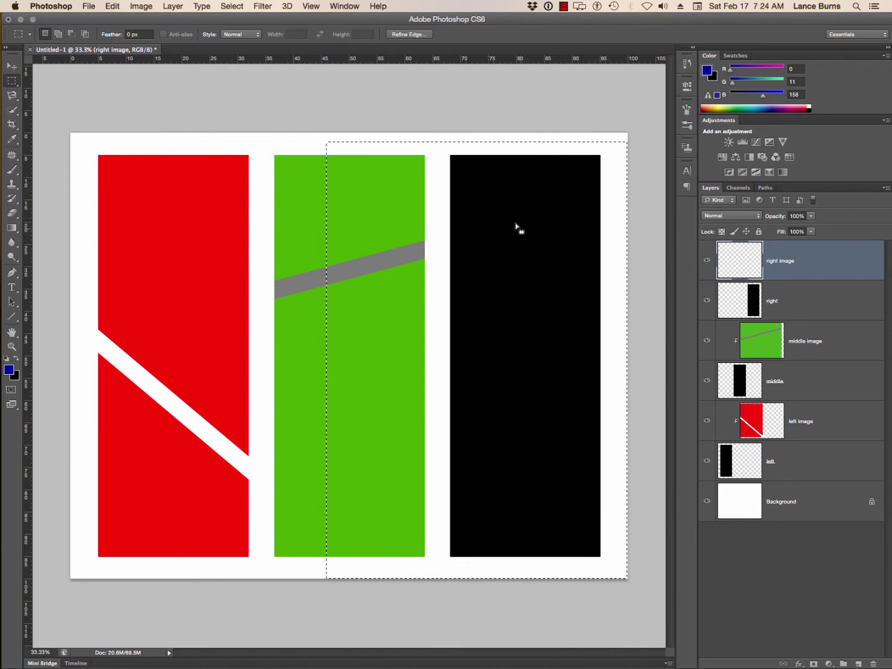
click(112, 6)
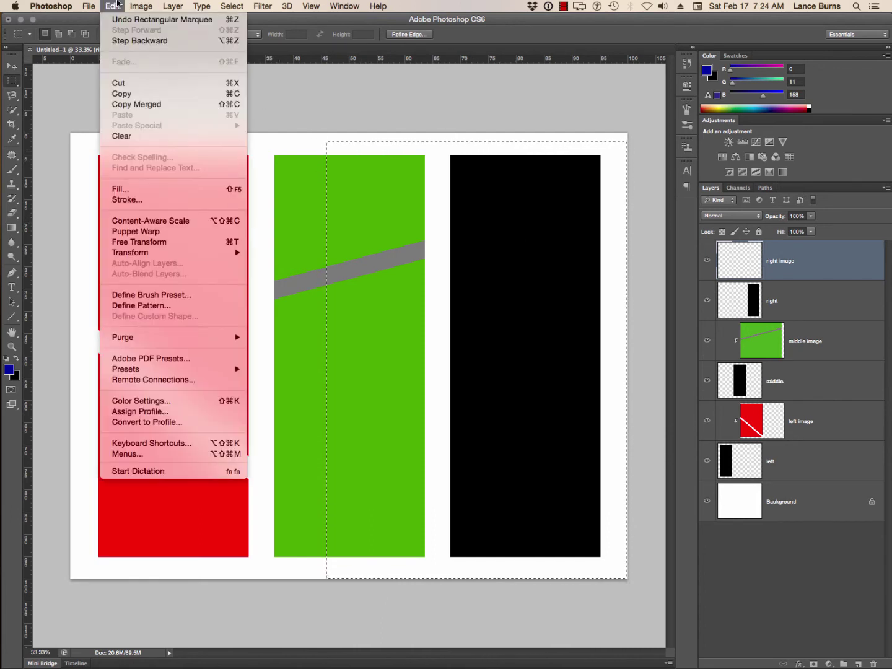
click(120, 189)
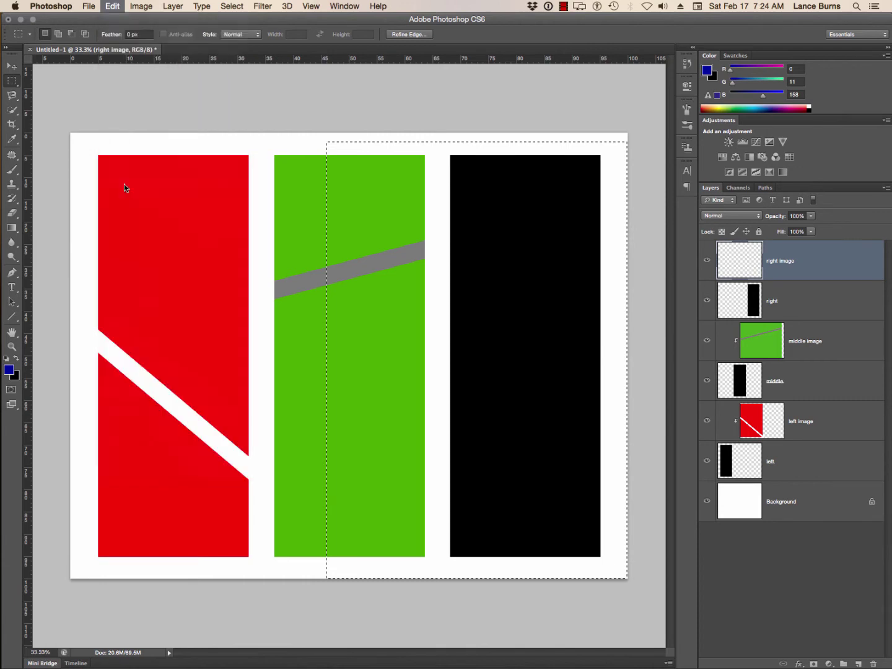
click(487, 198)
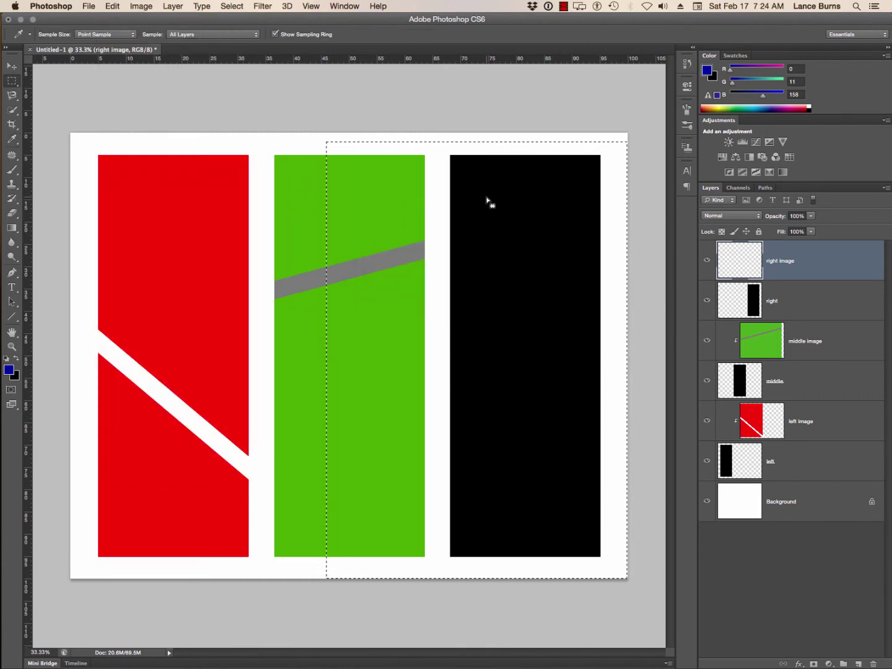
- Clip the "right image" layer to the "right" rectangle and deselect the marquee area
right_click(815, 271)
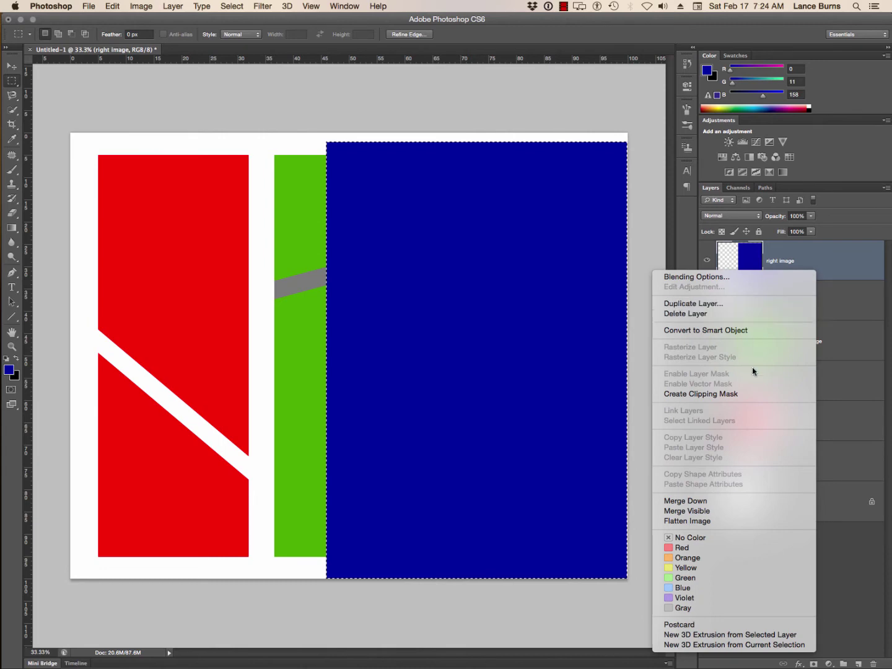
click(752, 393)
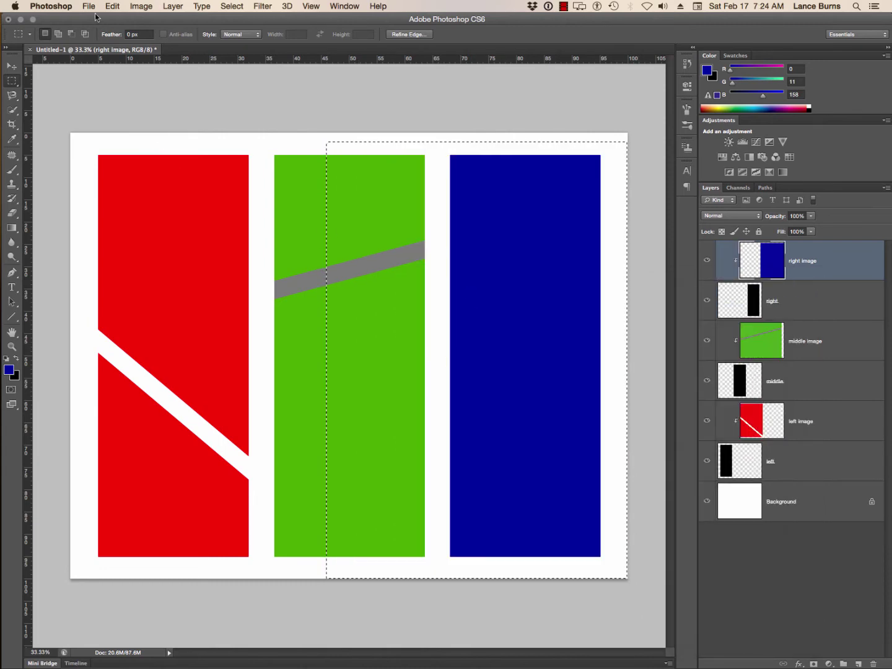
click(221, 5)
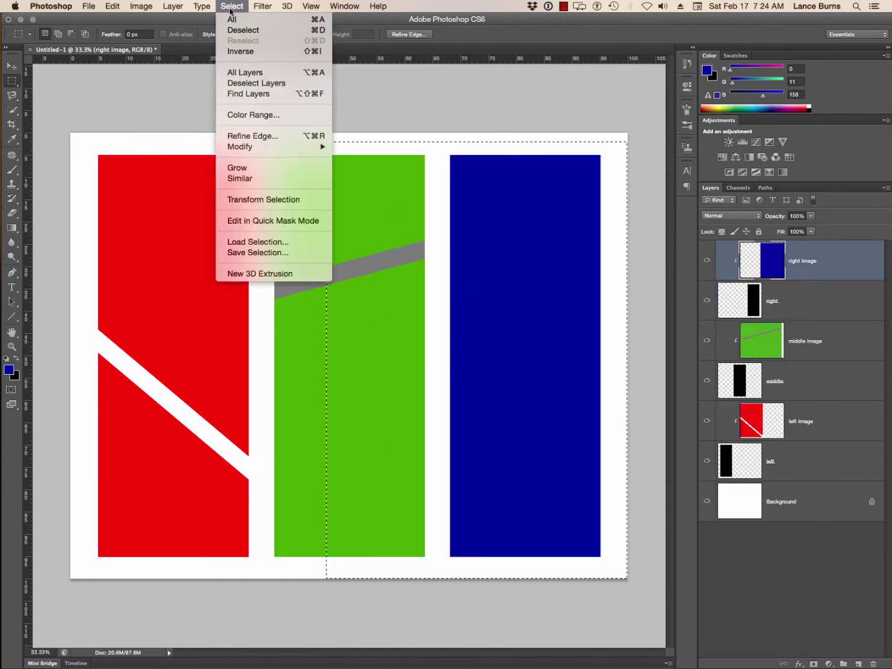
click(233, 30)
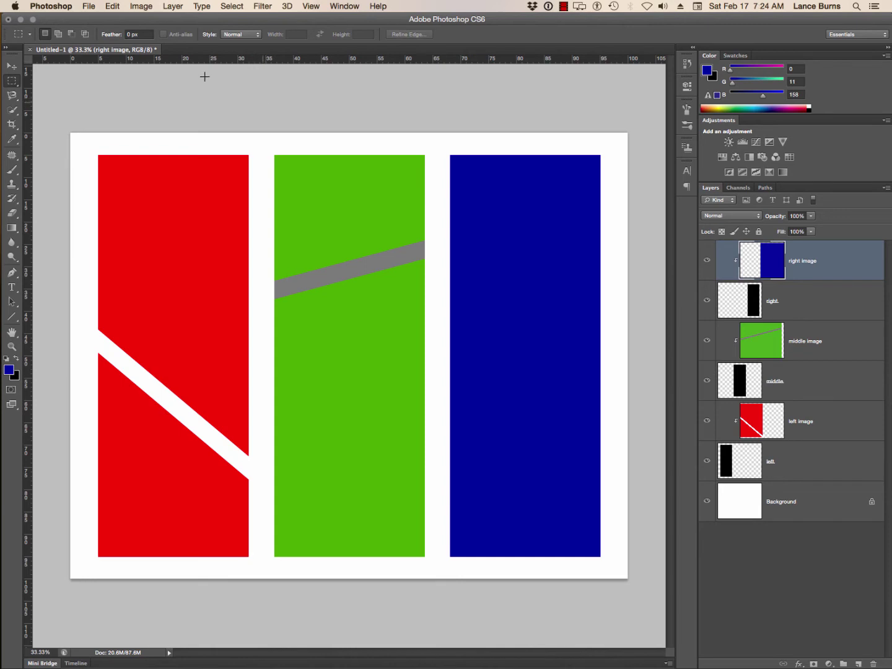
- Place the image IMG_1042.jpg from the Desktop into the document
click(88, 6)
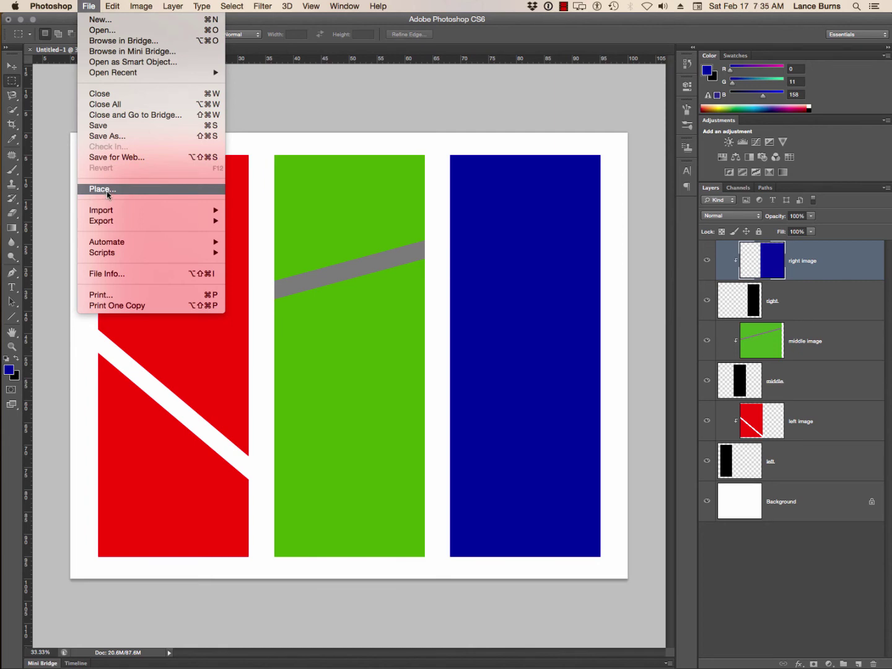
click(107, 192)
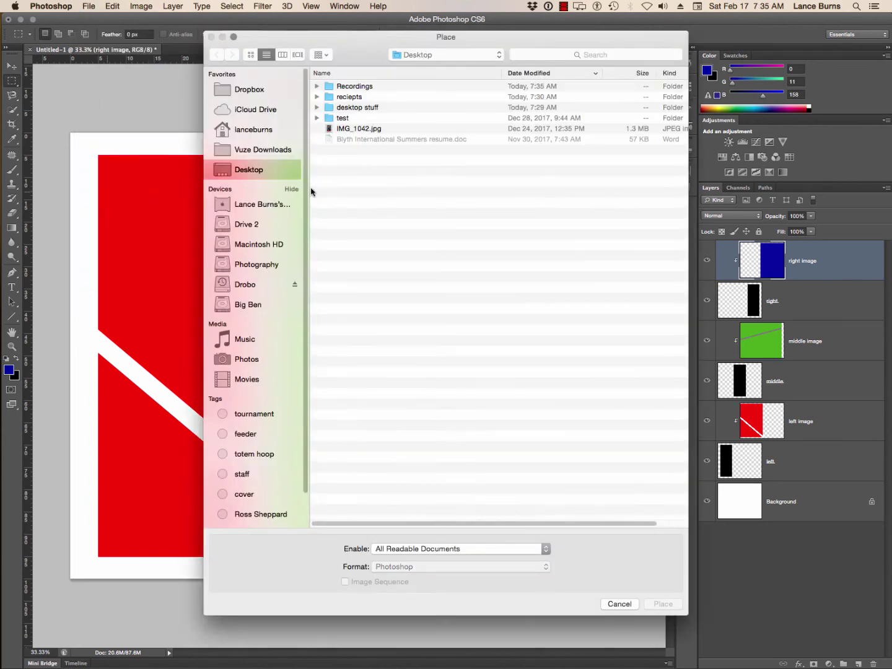
click(373, 130)
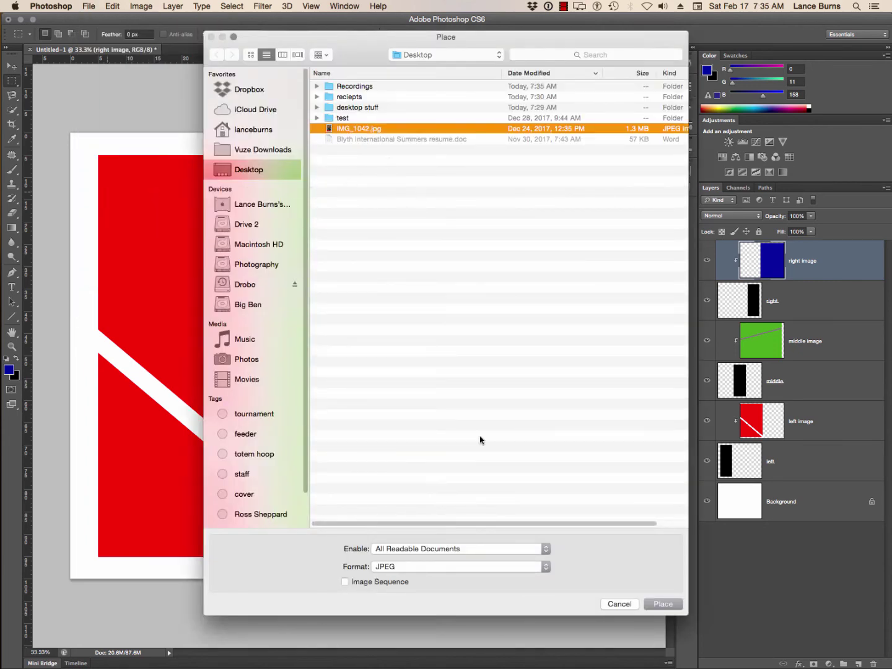
click(660, 603)
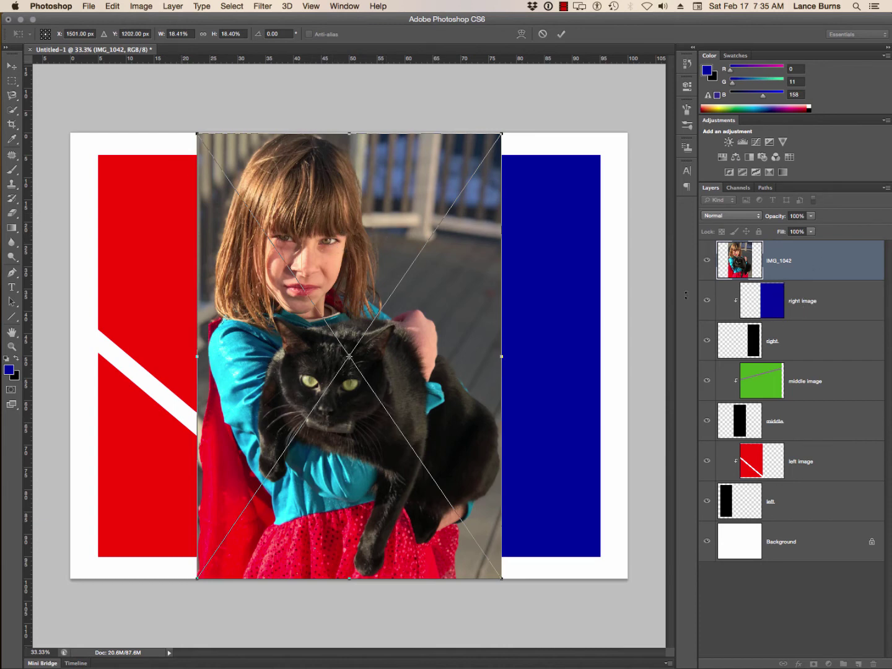
- Move the placed photo over the "right" rectangle, scale it to 17.92%, and commit the placement
drag(359, 198, 487, 198)
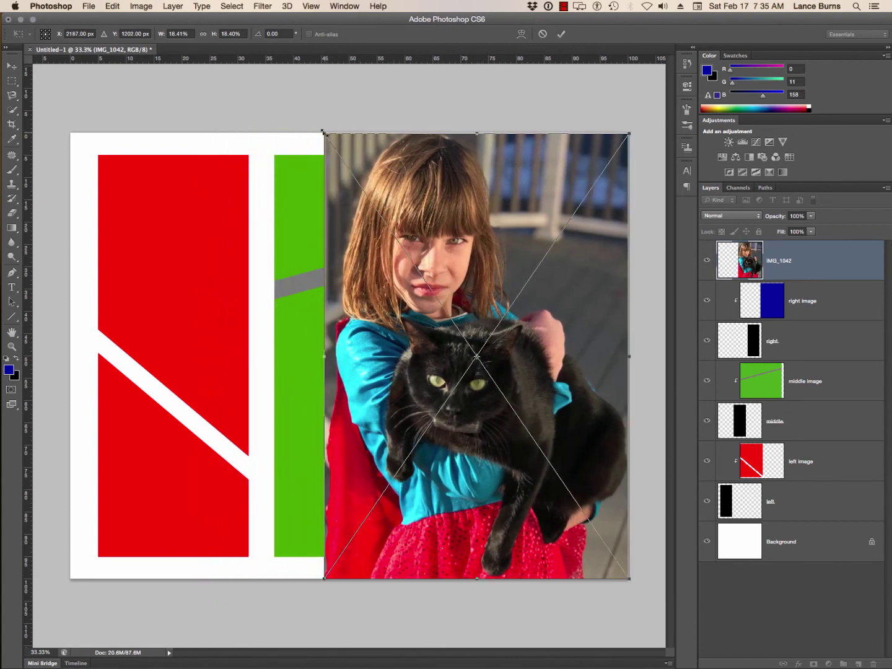
drag(322, 132, 332, 143)
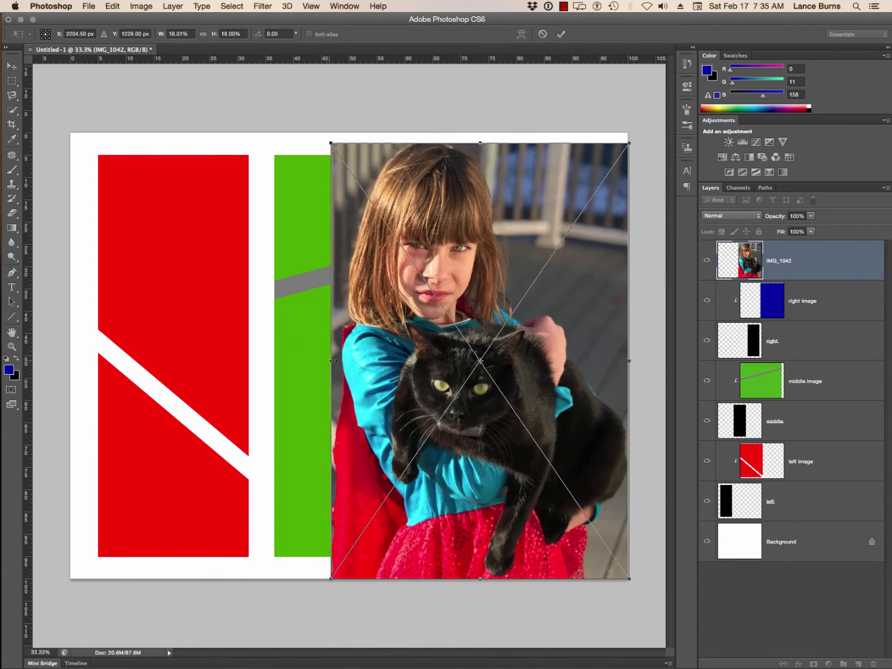
drag(330, 141, 380, 211)
drag(358, 158, 345, 137)
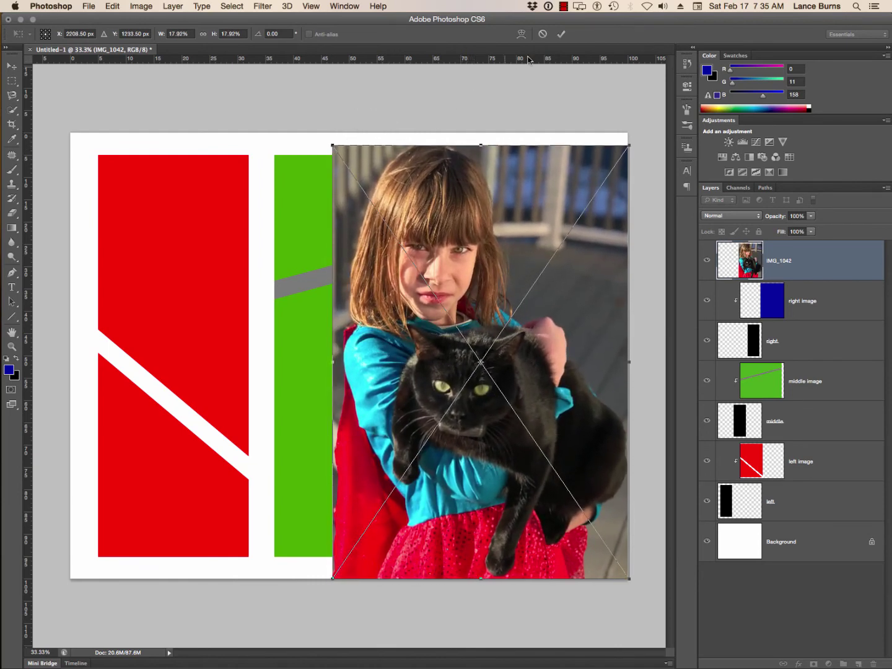
click(560, 35)
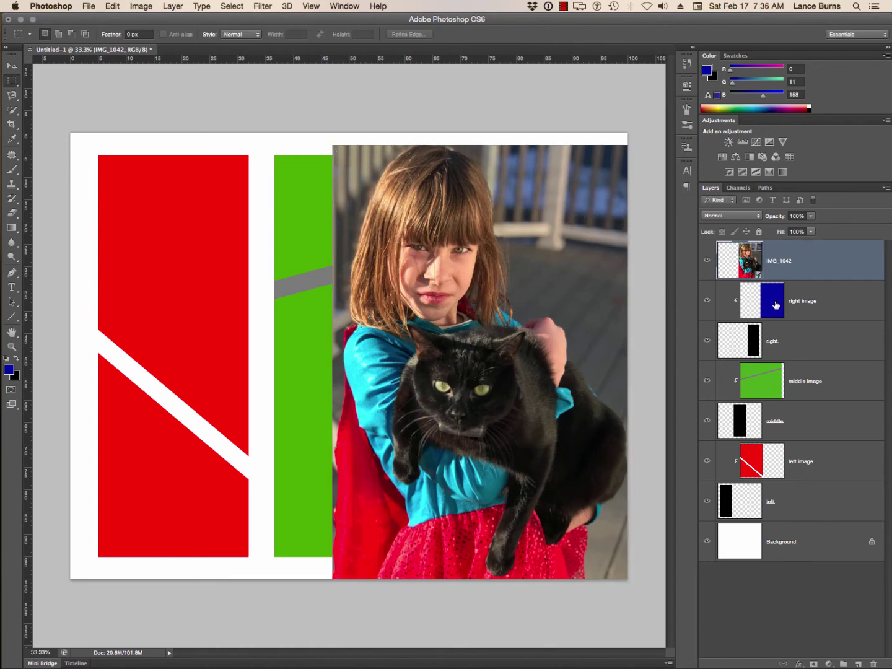
- Move the IMG_1042 photo to the canvas's left side and delete the blue-filled "right image" layer
click(763, 317)
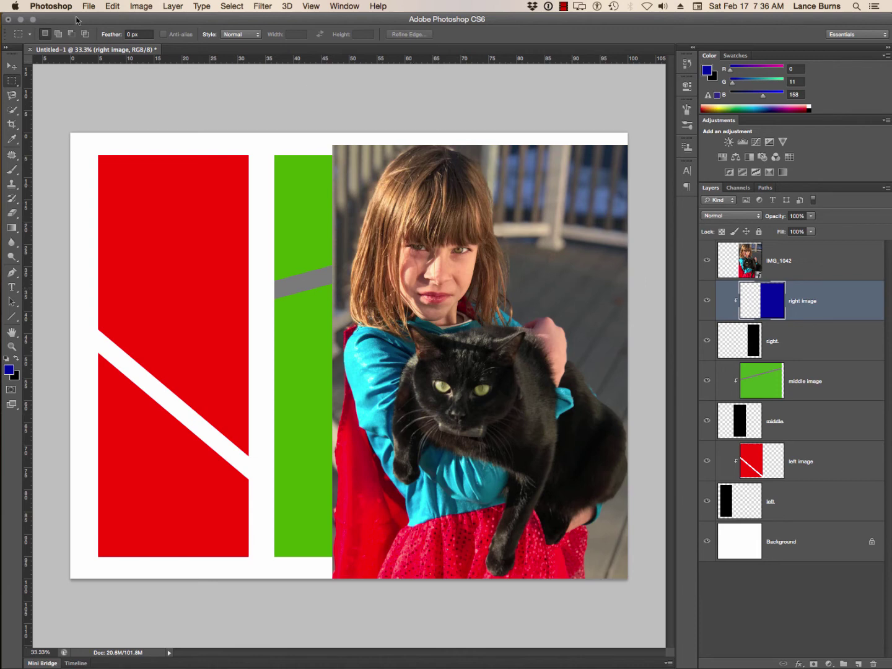
click(11, 66)
drag(439, 287, 149, 276)
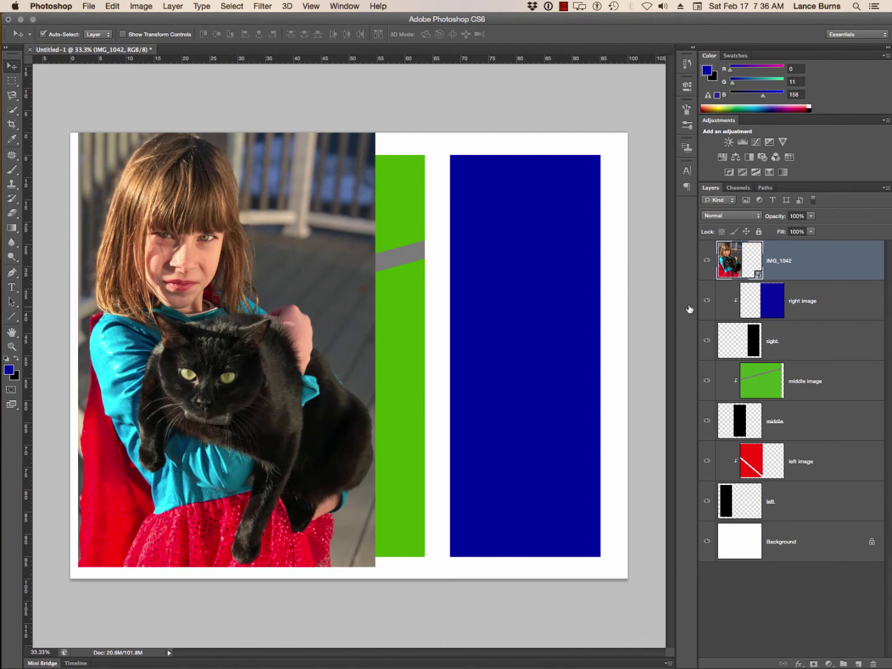
click(754, 304)
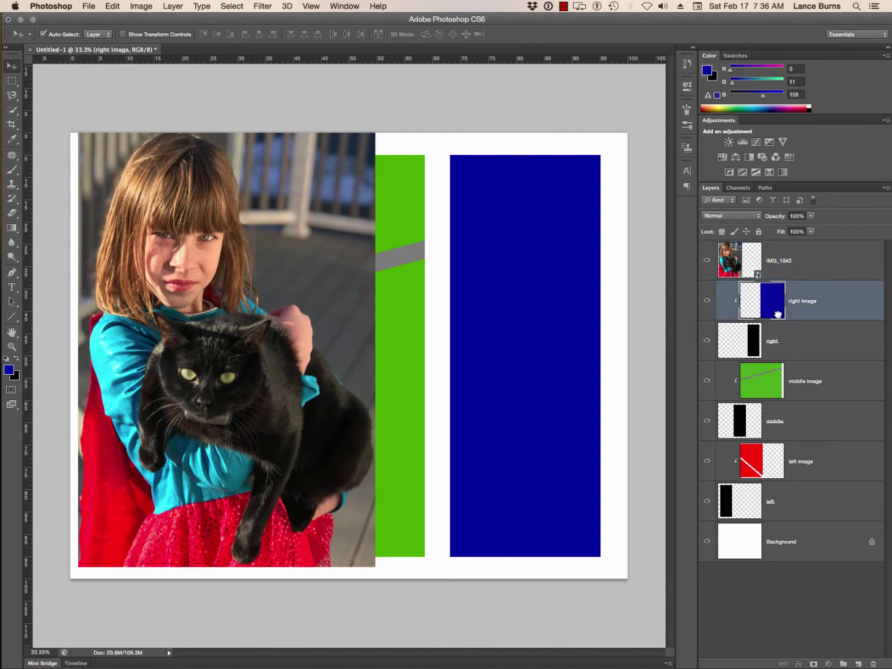
drag(778, 314, 873, 663)
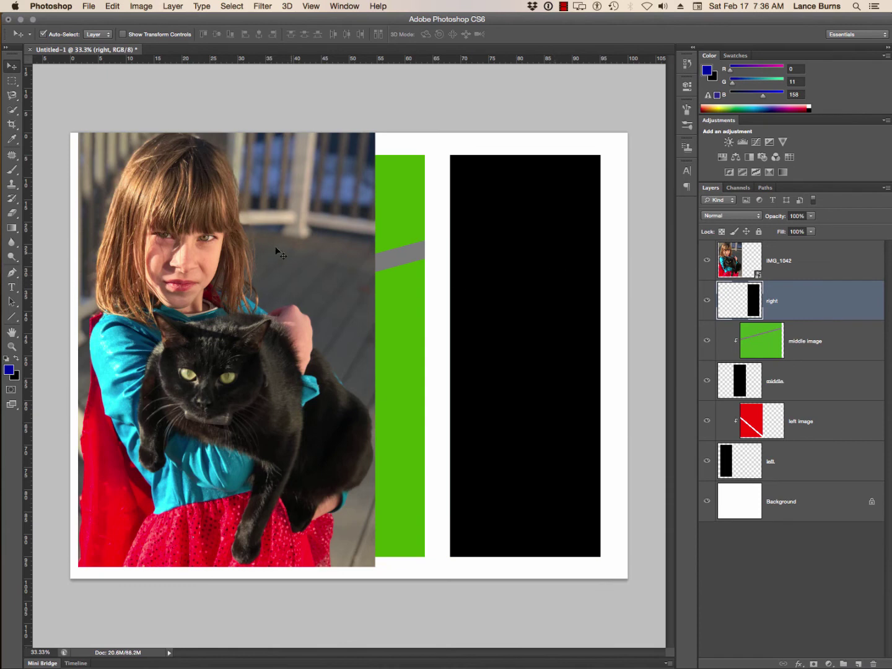
- Clip the IMG_1042 layer to the "right" rectangle and move the photo into that panel
click(811, 275)
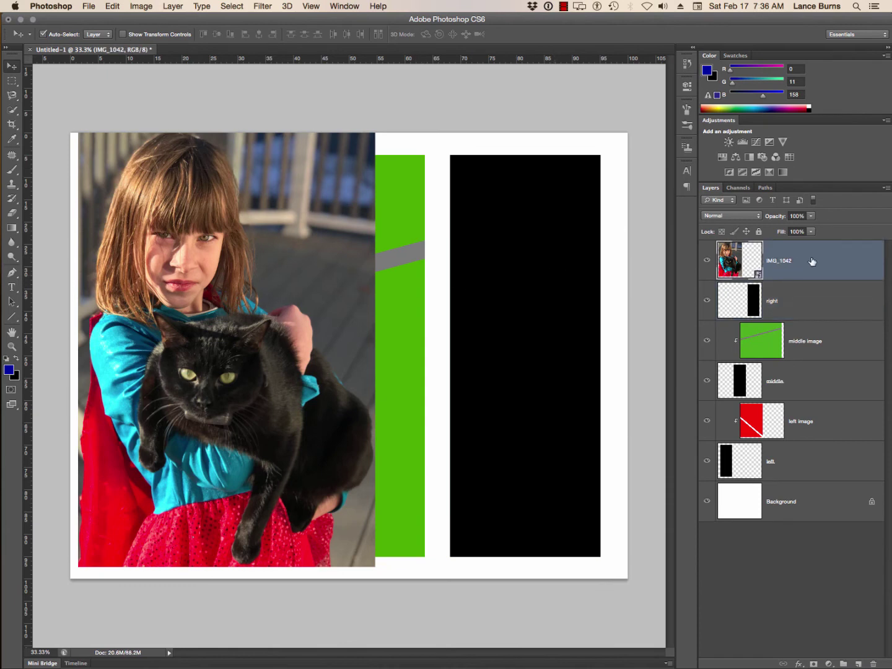
right_click(759, 262)
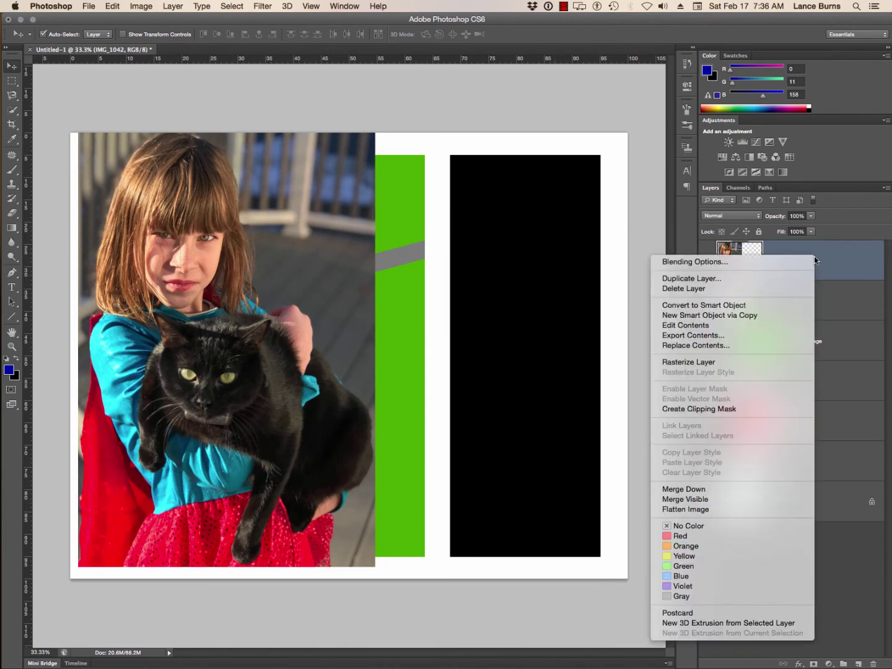
click(745, 409)
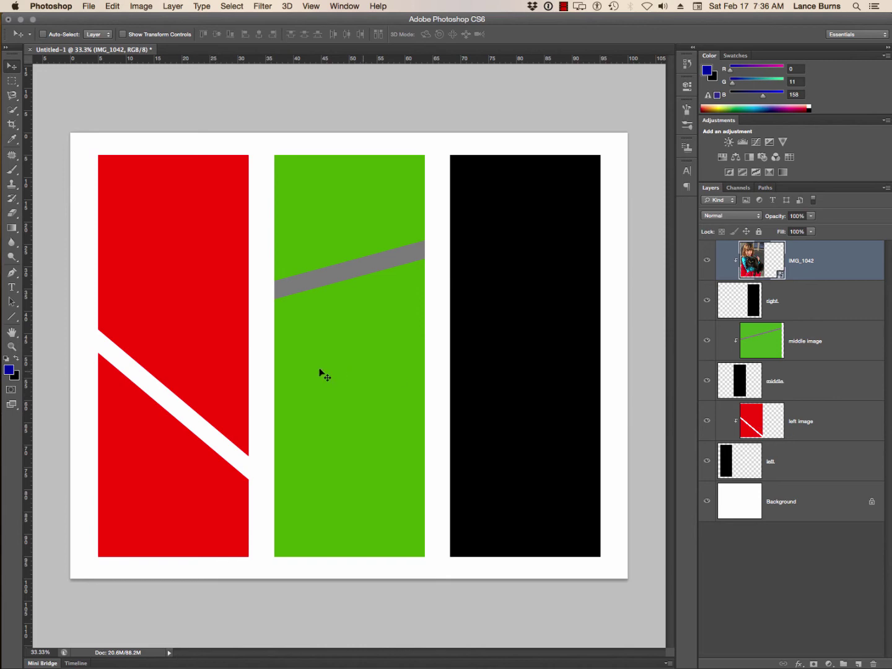
drag(222, 332, 568, 345)
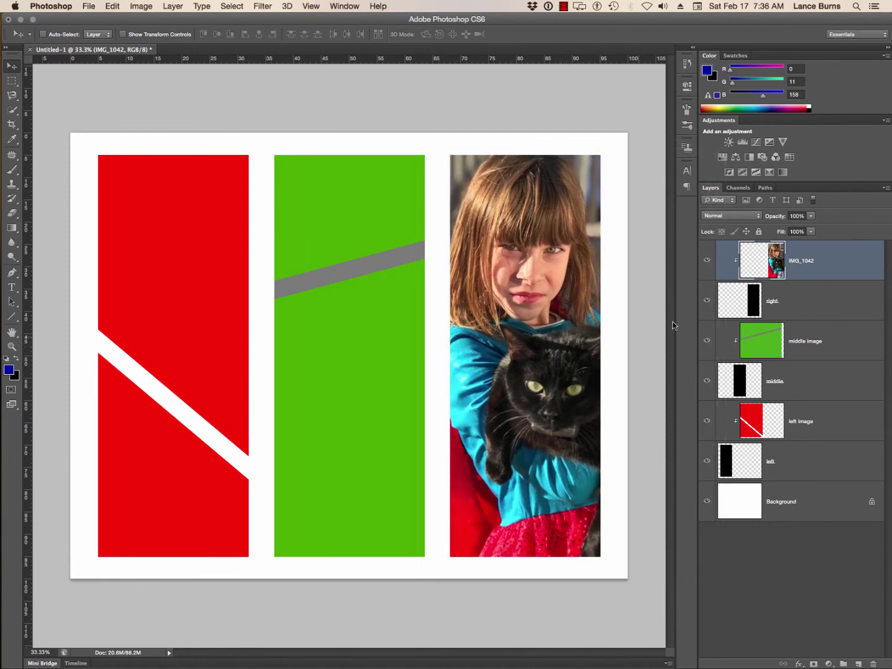
- Rename the IMG_1042 layer "right image" and shift the photo slightly left and down inside its panel
double_click(799, 263)
text(right image)
key(Return)
mouse_move(569, 336)
mouse_down()
mouse_move(554, 332)
mouse_move(565, 340)
mouse_up()
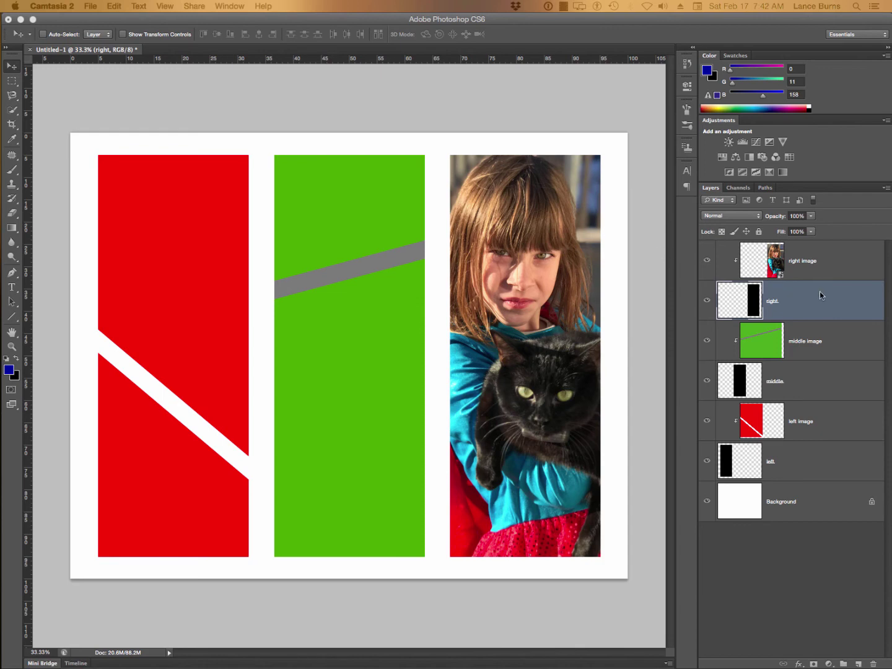
- Add a Stroke layer style to the "right" rectangle layer and open the stroke's settings
click(817, 382)
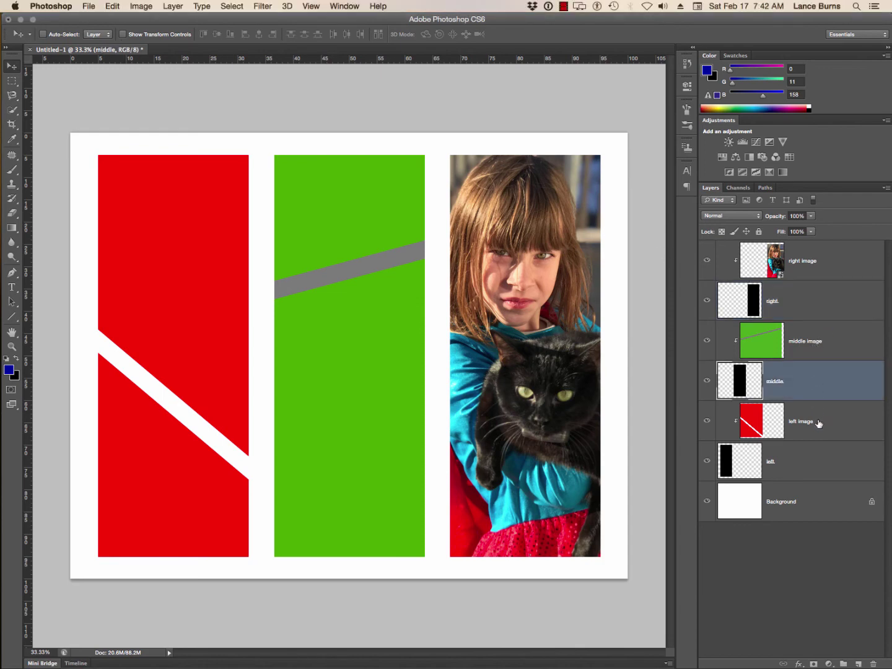
click(819, 459)
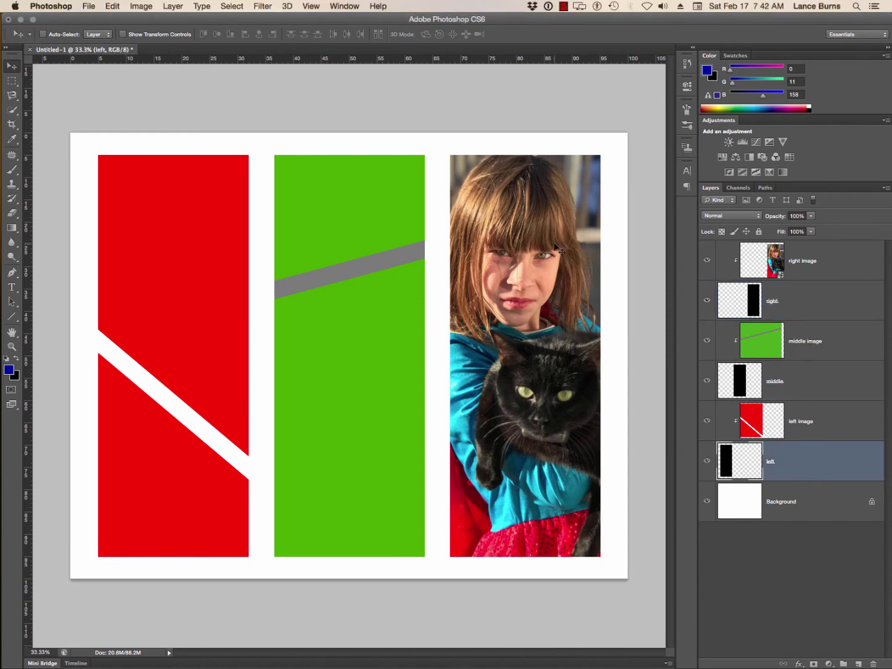
click(820, 302)
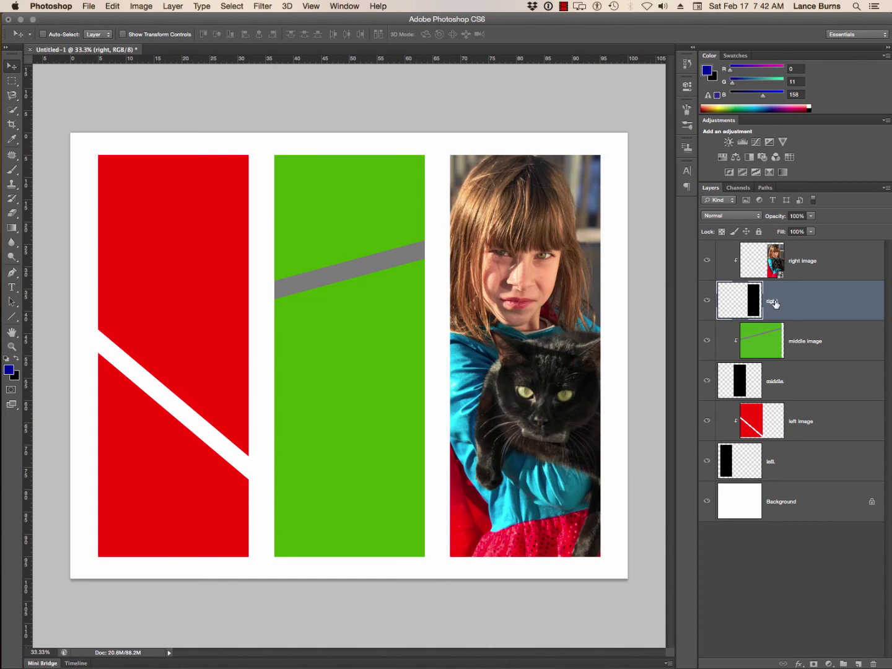
double_click(831, 304)
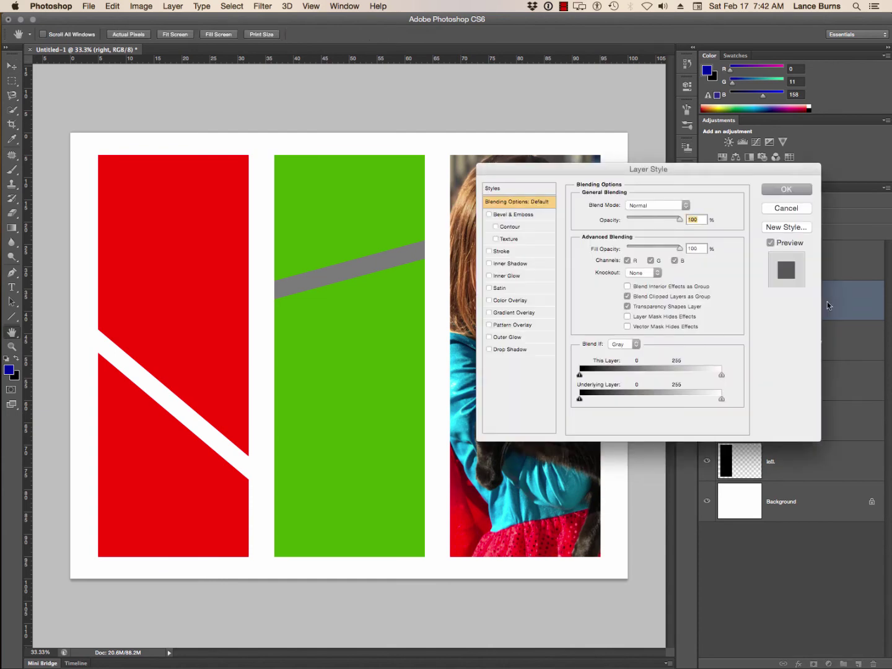
click(488, 251)
click(489, 252)
click(488, 252)
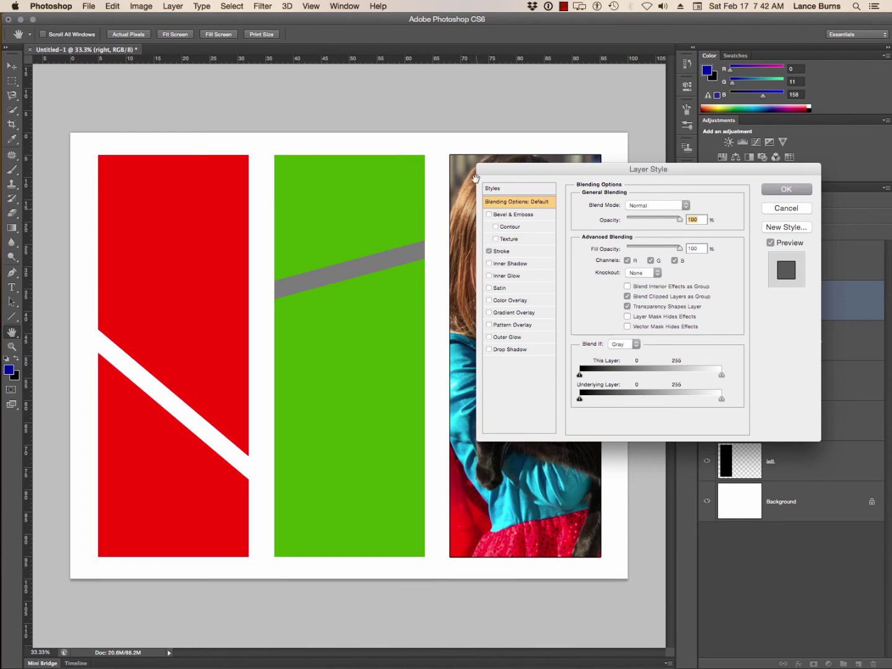
drag(515, 184, 533, 179)
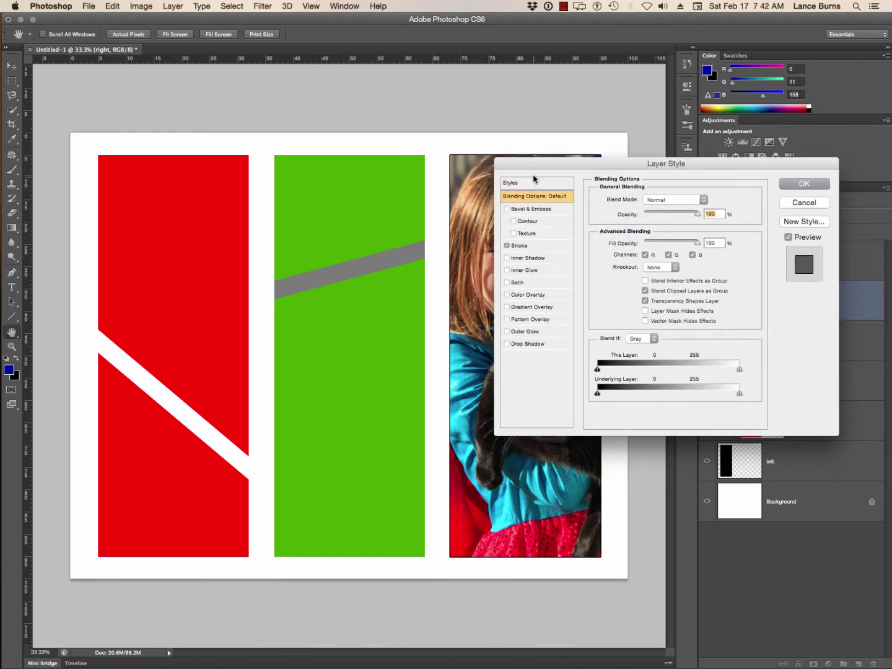
click(519, 246)
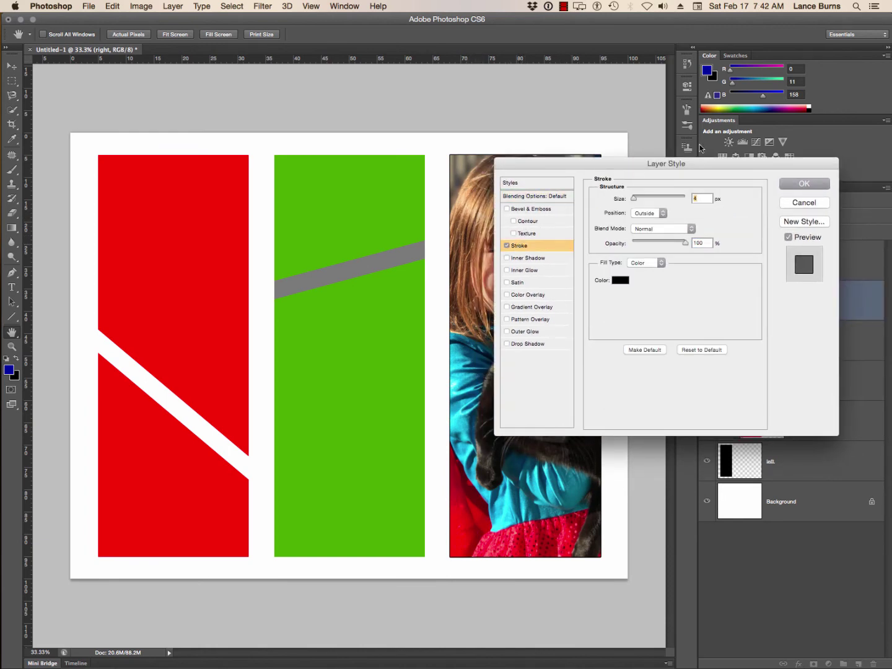
- Set the "right" rectangle's stroke position to Inside and its size to 16 px
drag(709, 166, 340, 227)
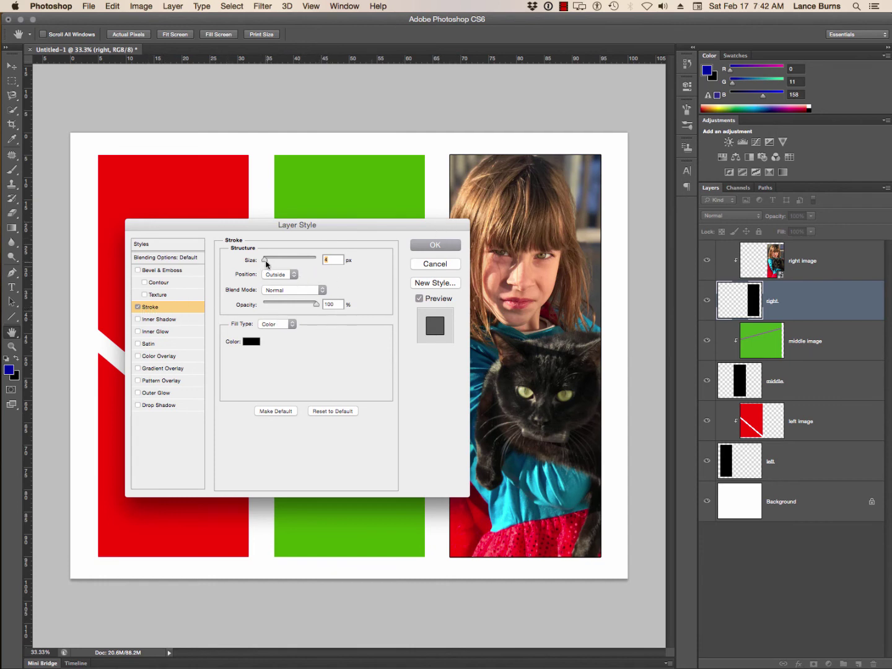
drag(268, 261, 280, 259)
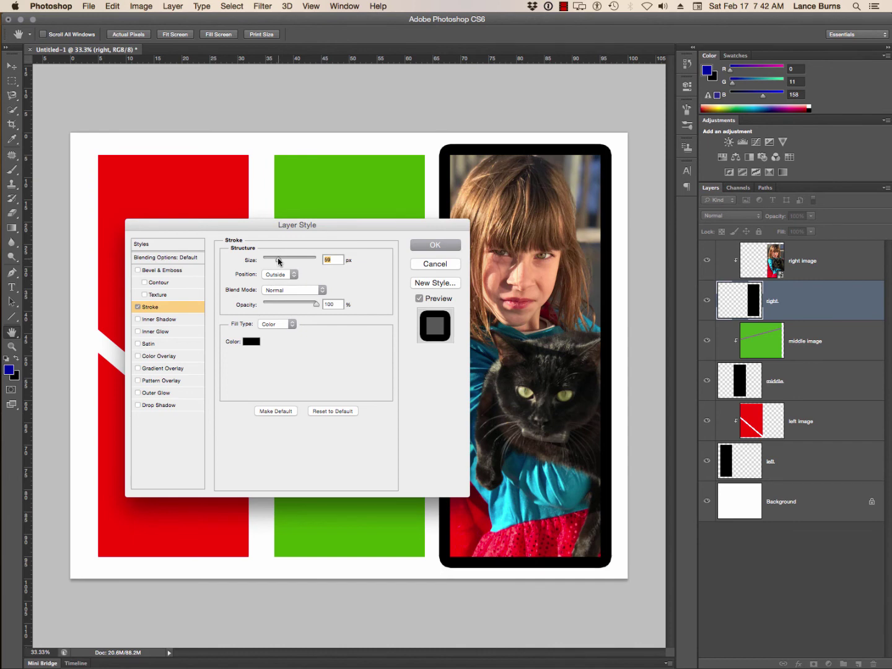
click(281, 274)
click(279, 283)
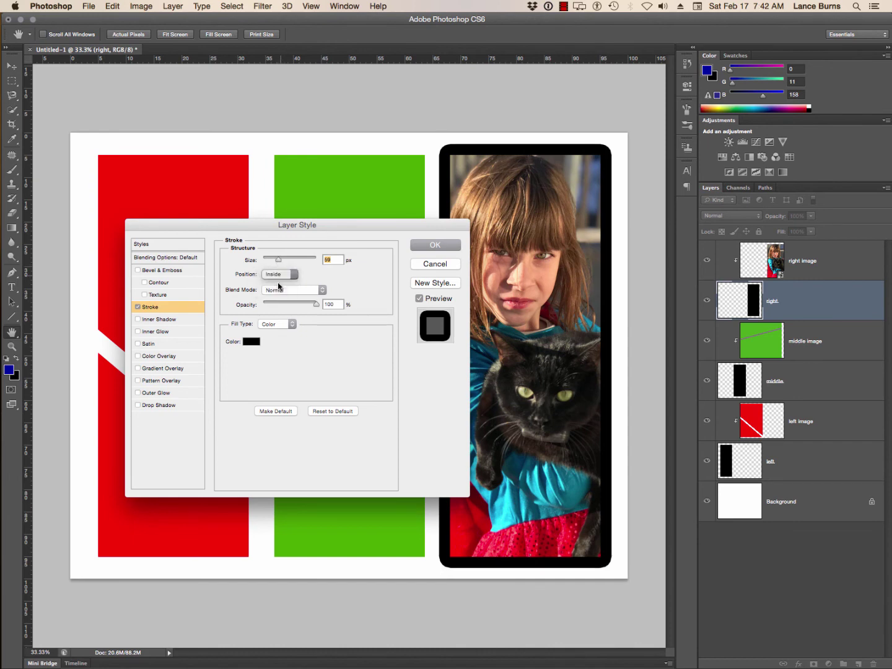
click(280, 274)
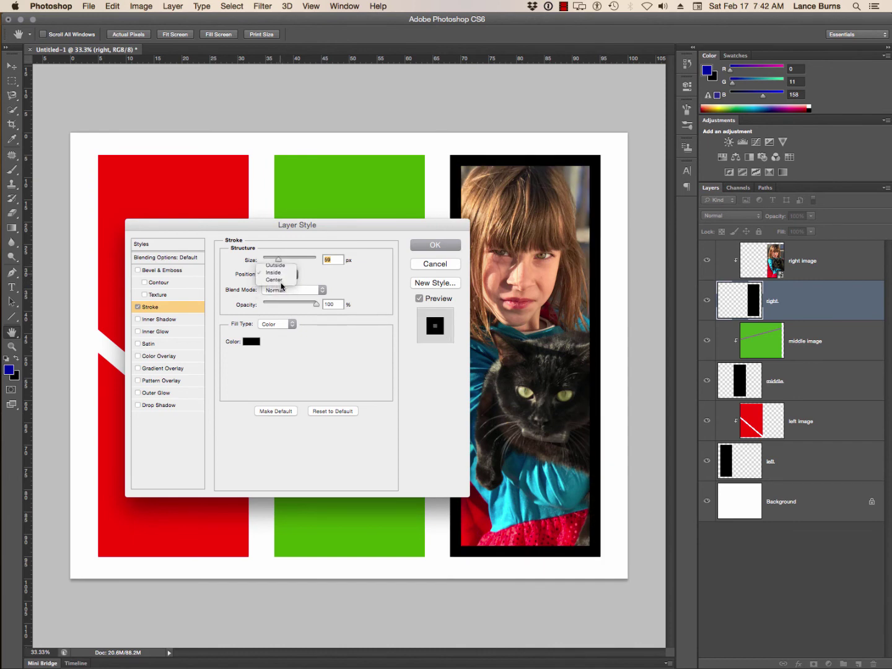
click(282, 285)
click(281, 276)
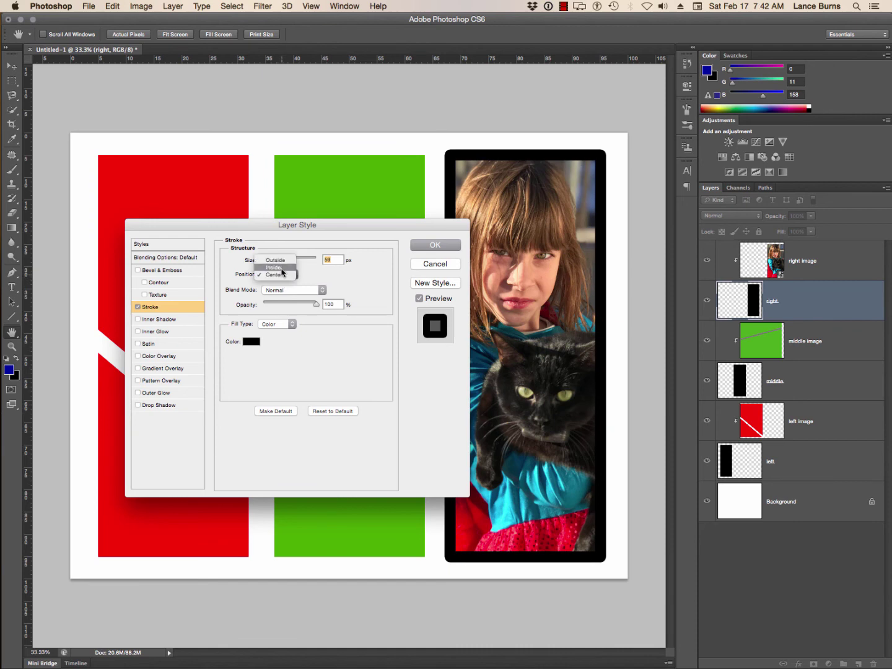
click(281, 268)
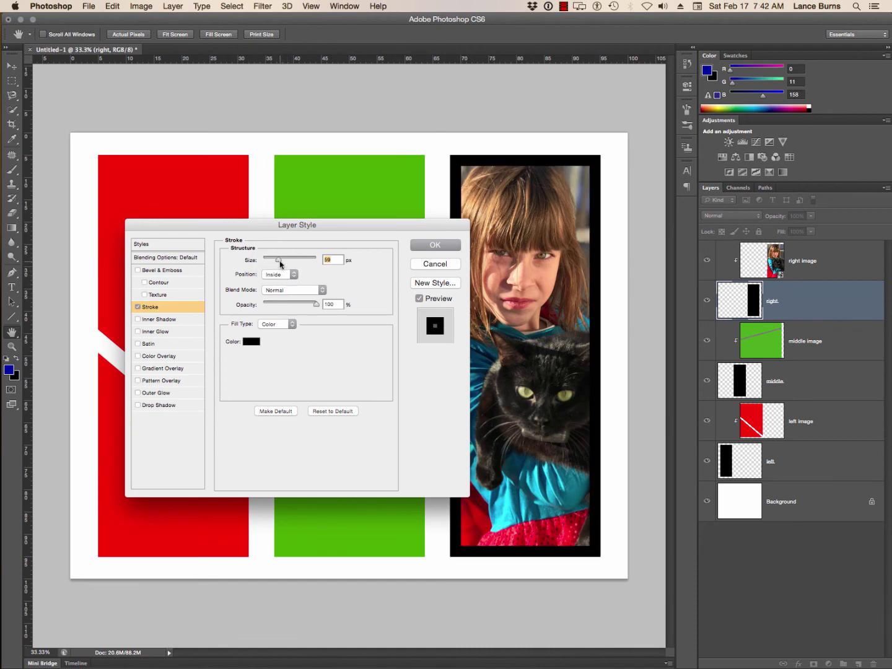
drag(278, 260, 270, 261)
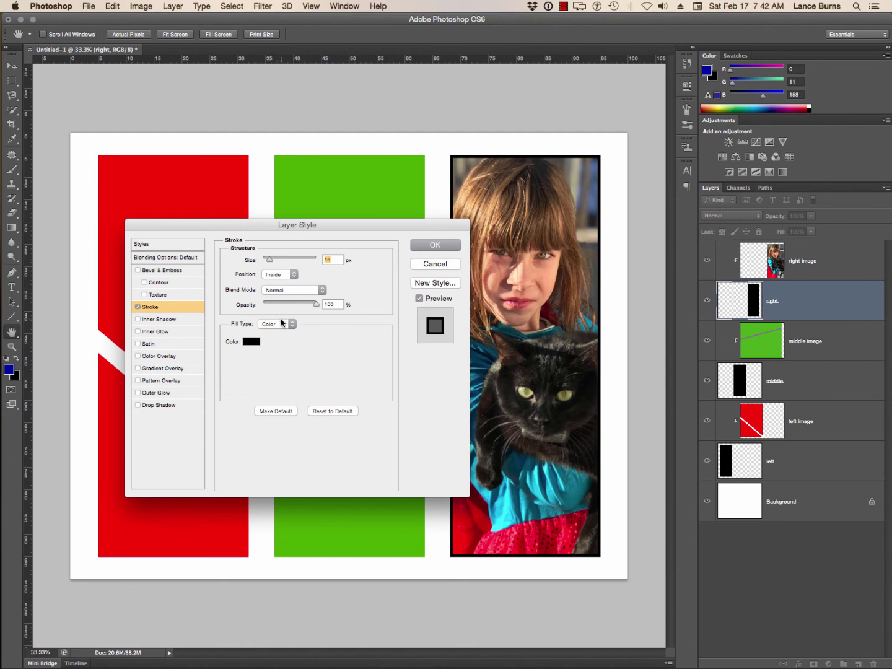
- Add a Drop Shadow to the "right" rectangle with 55% opacity, 133° angle, 16 px distance, 20% spread and 38 px size
click(163, 405)
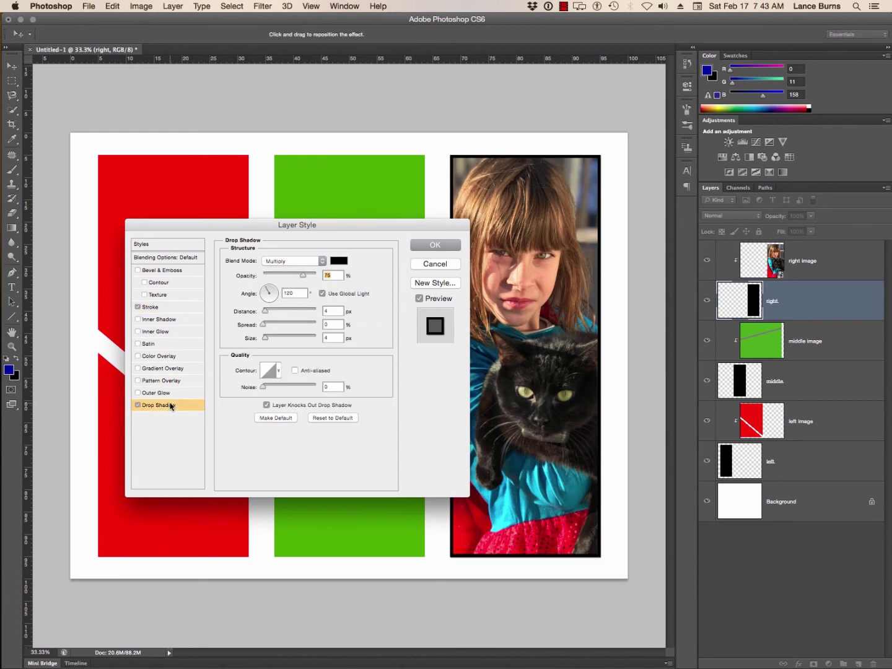
drag(541, 497, 545, 499)
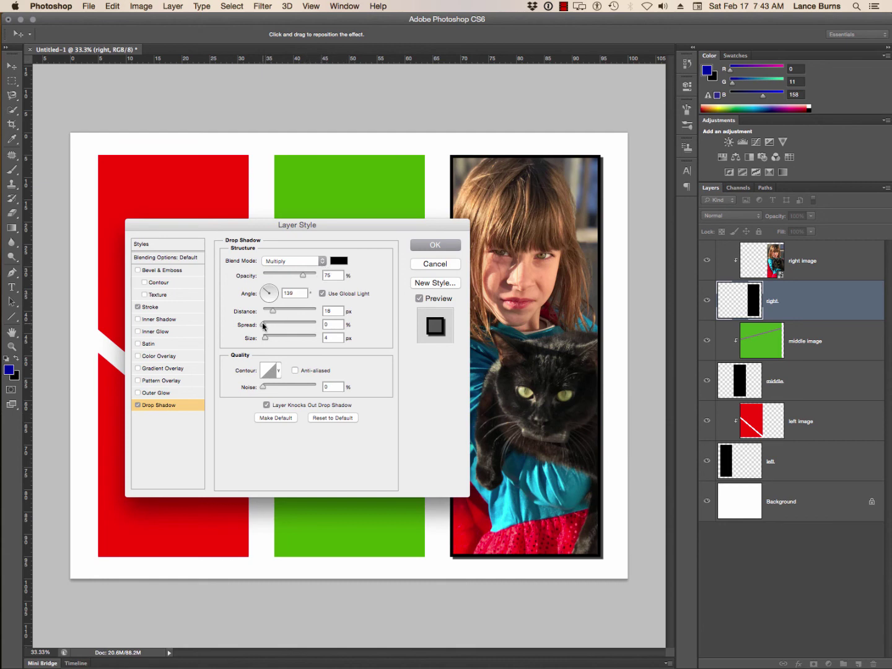
mouse_move(264, 324)
mouse_down()
mouse_move(285, 327)
mouse_move(277, 340)
mouse_move(282, 327)
mouse_move(273, 327)
mouse_up()
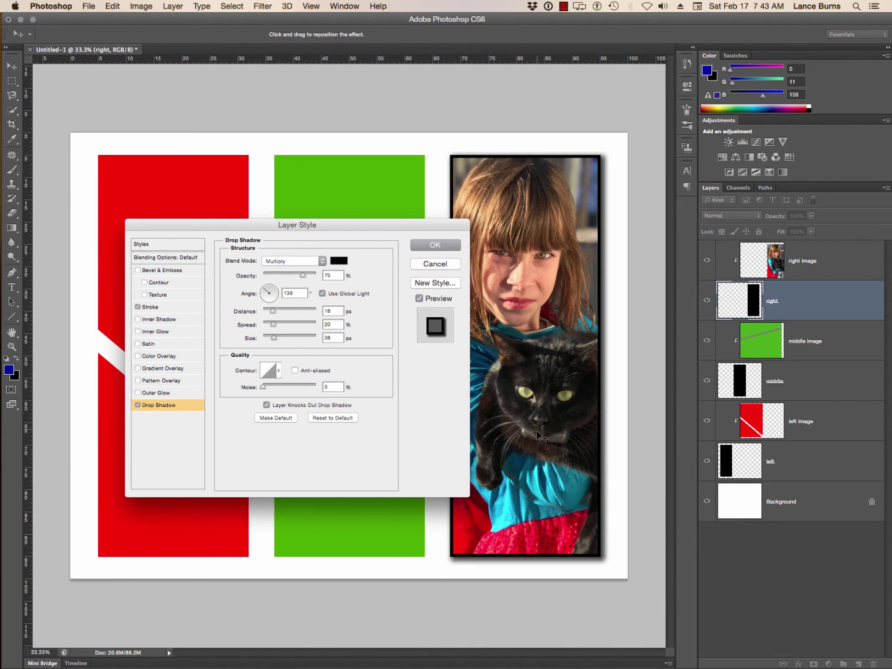
drag(529, 434, 543, 435)
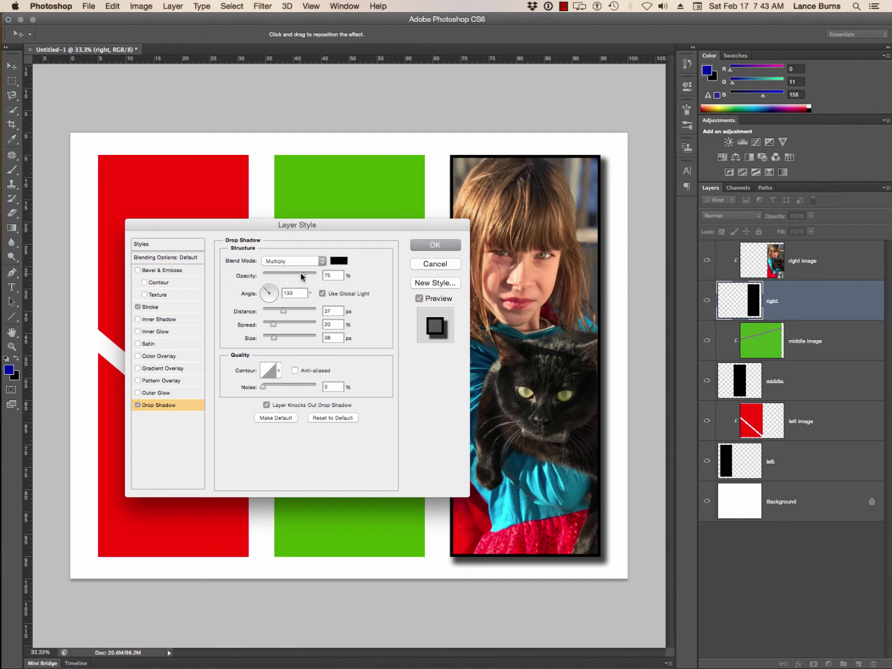
drag(302, 275, 292, 276)
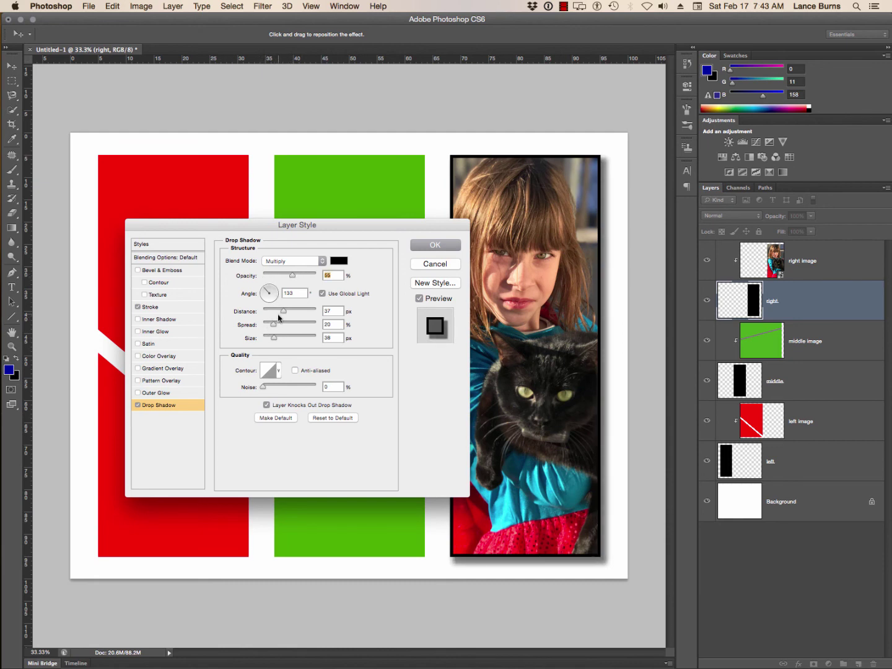
drag(284, 312, 272, 310)
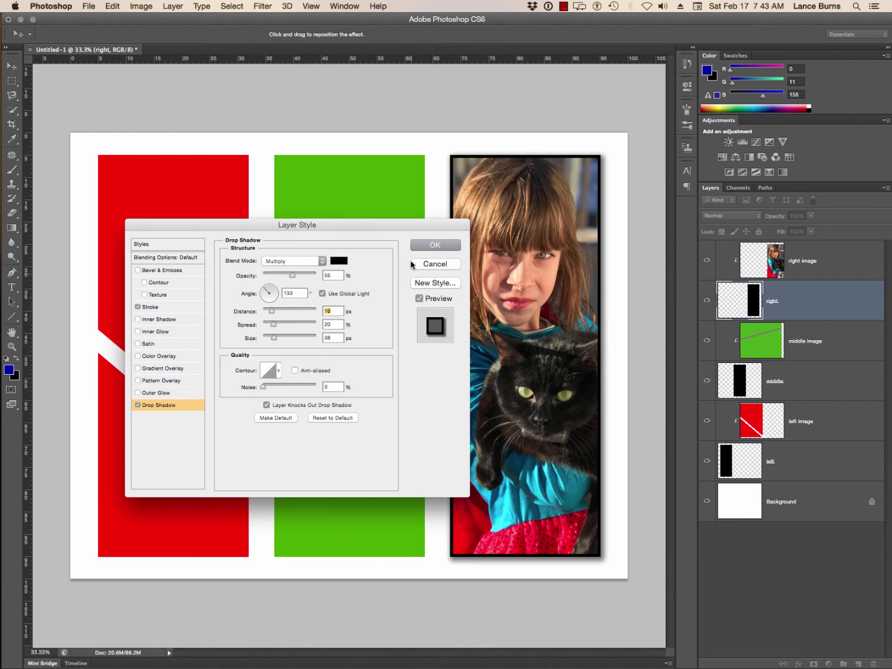
click(423, 247)
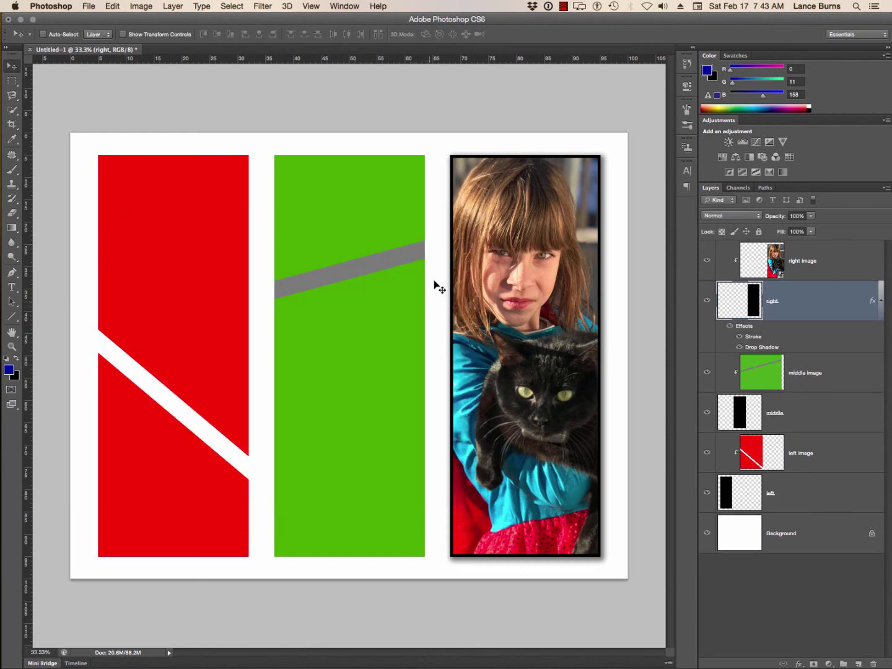
- Recolor the "right" rectangle's stroke to bright cyan (00c4ef), sampled from the turquoise clothing in the photo
double_click(746, 327)
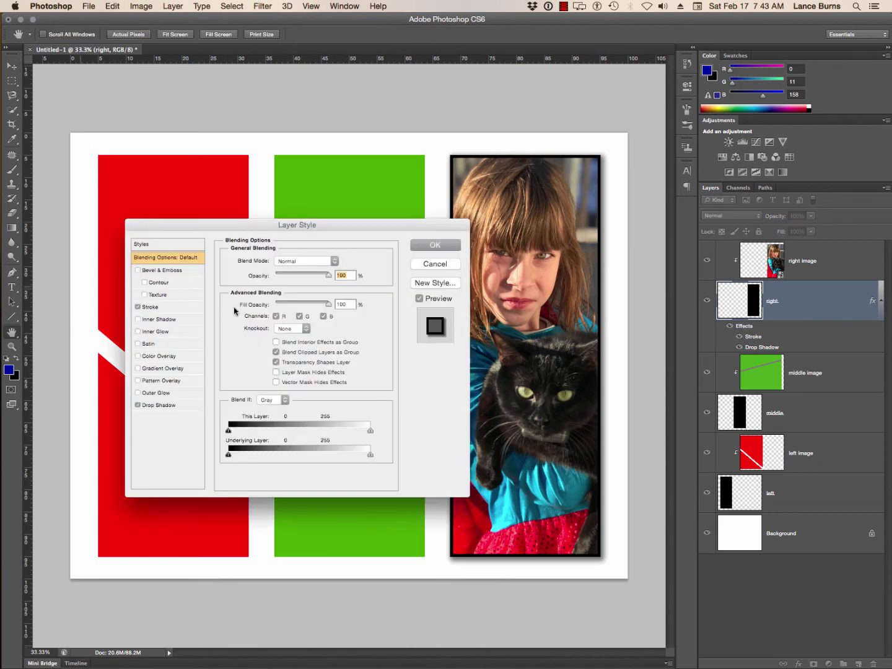
click(150, 308)
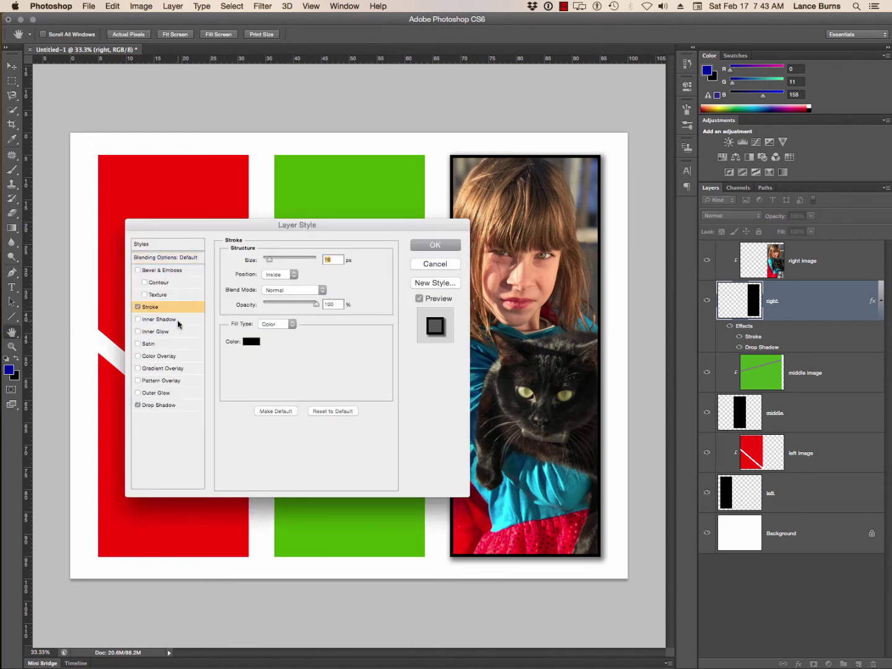
click(253, 341)
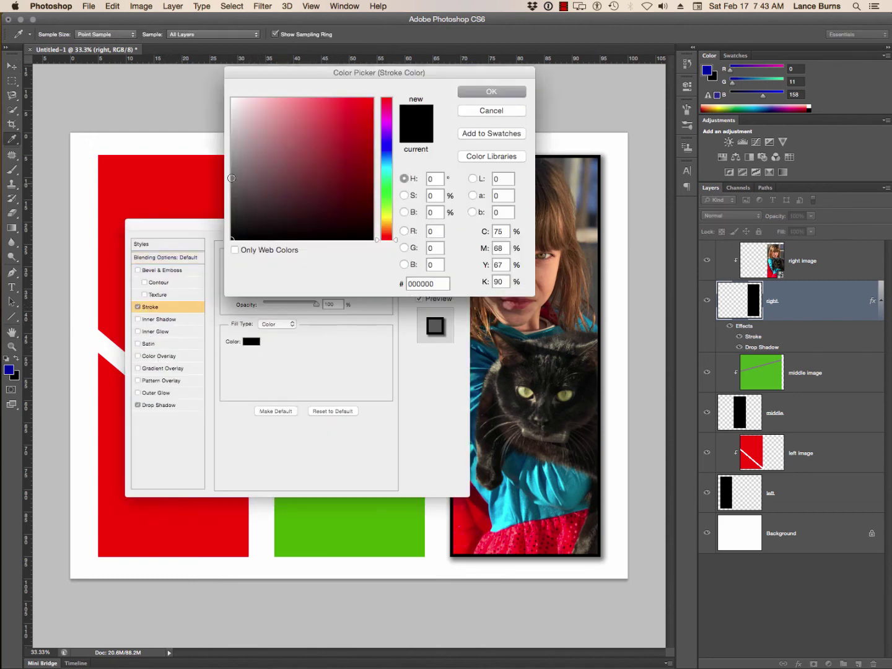
click(209, 171)
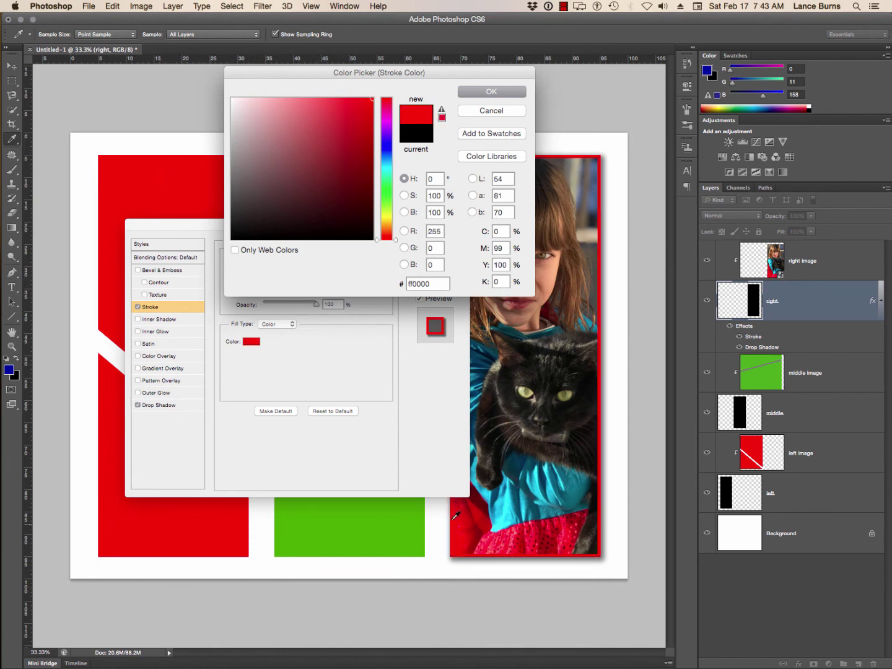
click(500, 504)
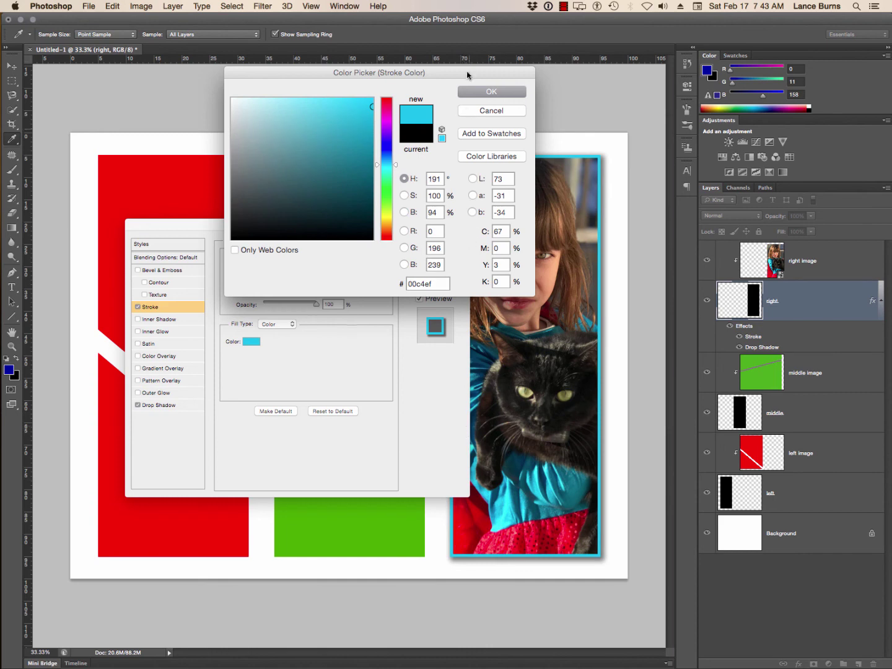
click(486, 91)
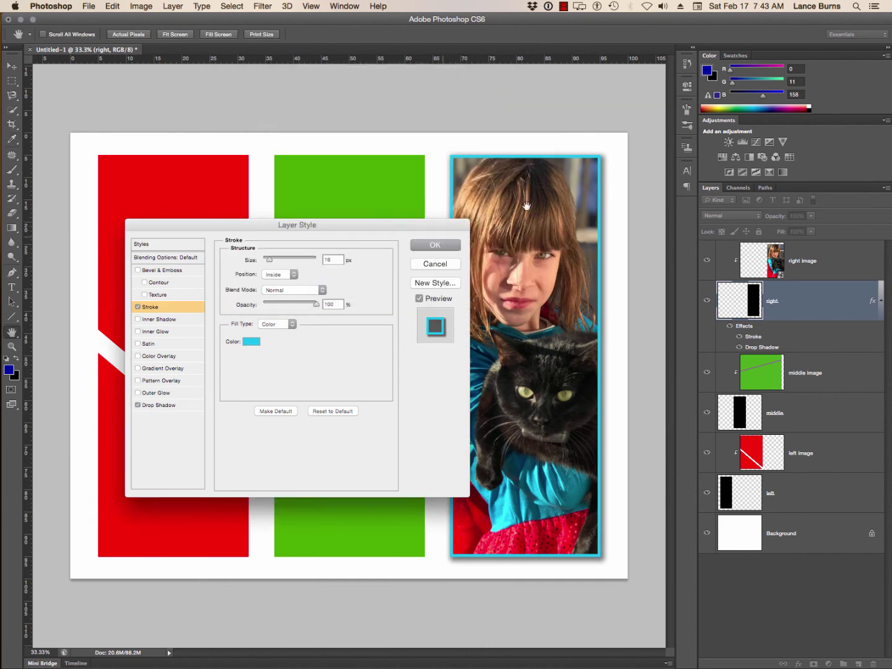
click(434, 246)
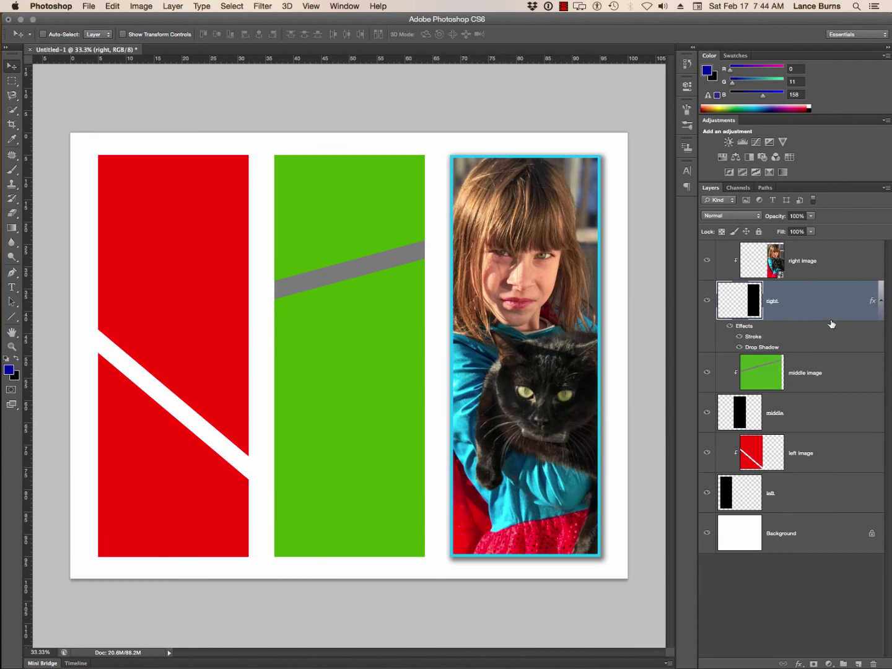
- Copy the "right" rectangle's layer style and paste it onto the "middle" and "left" rectangle layers
right_click(861, 297)
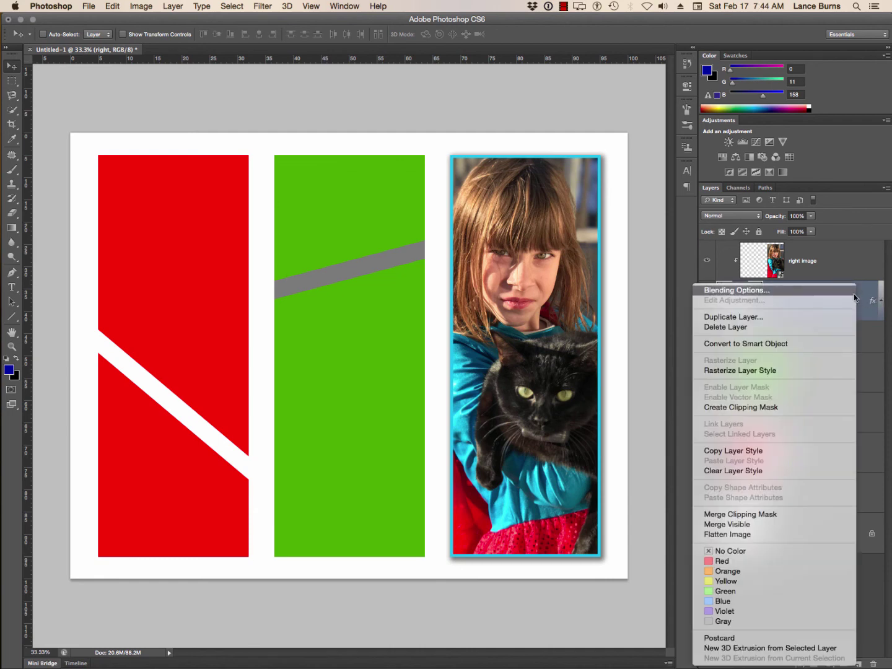
click(755, 451)
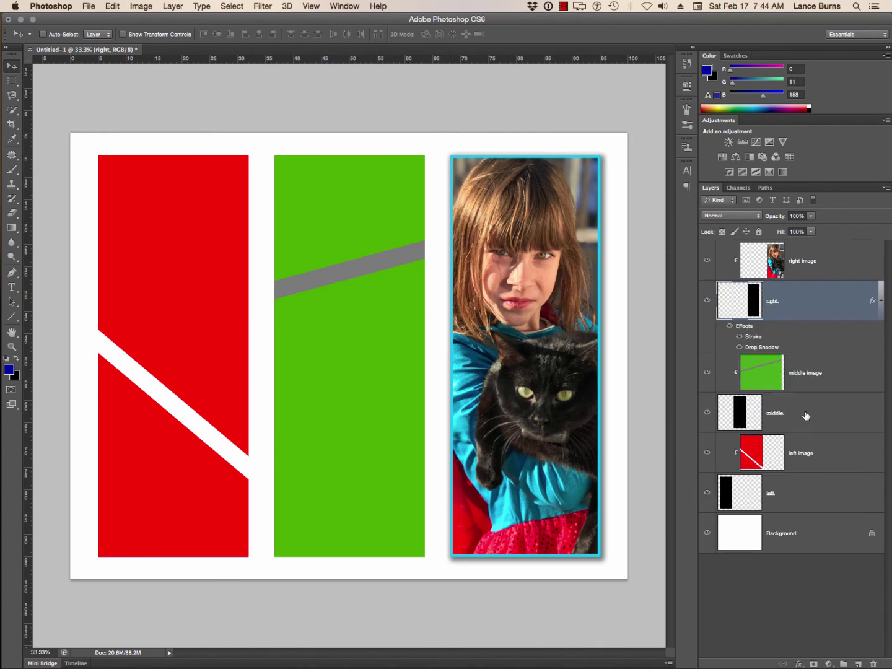
click(810, 412)
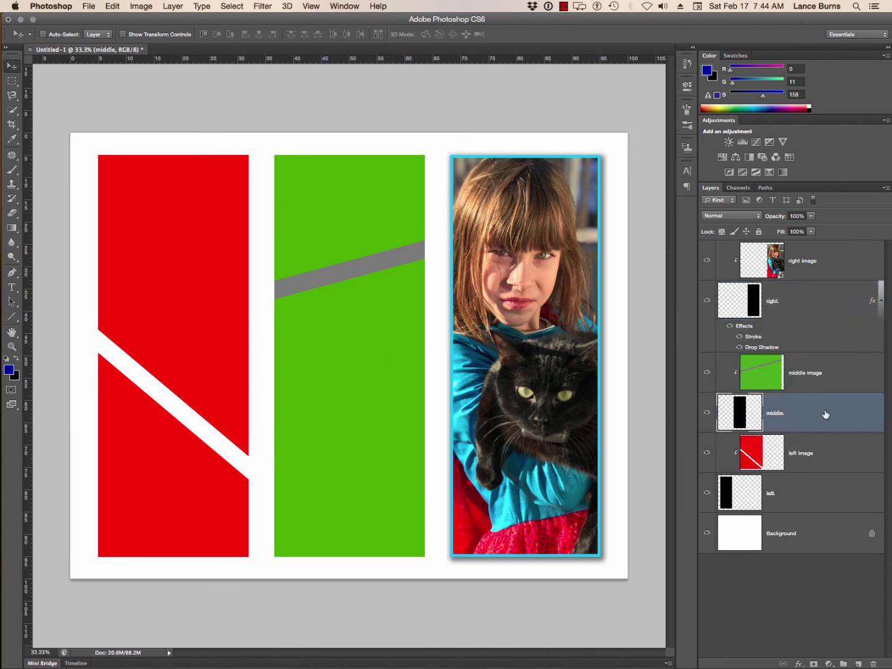
right_click(823, 411)
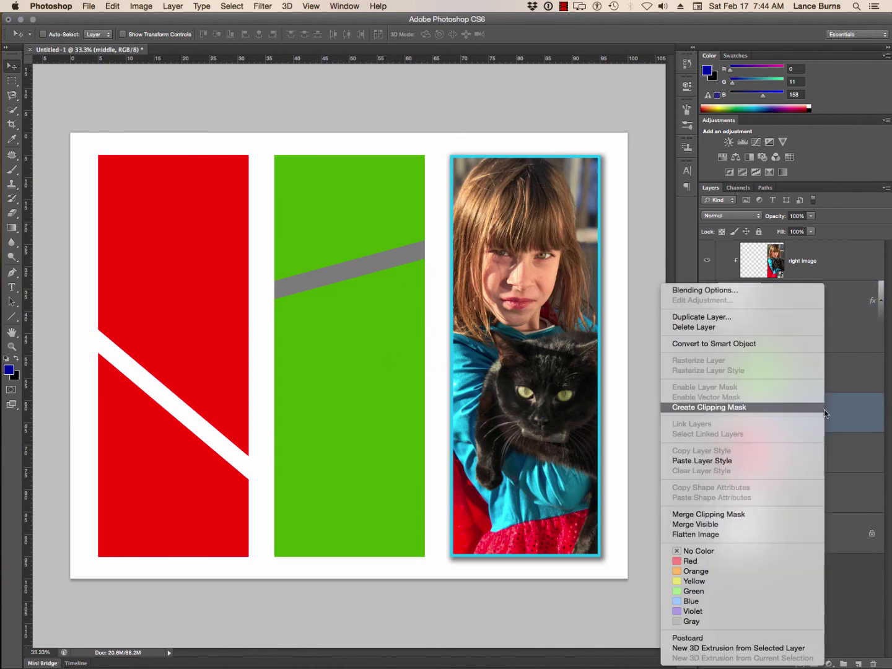
click(777, 460)
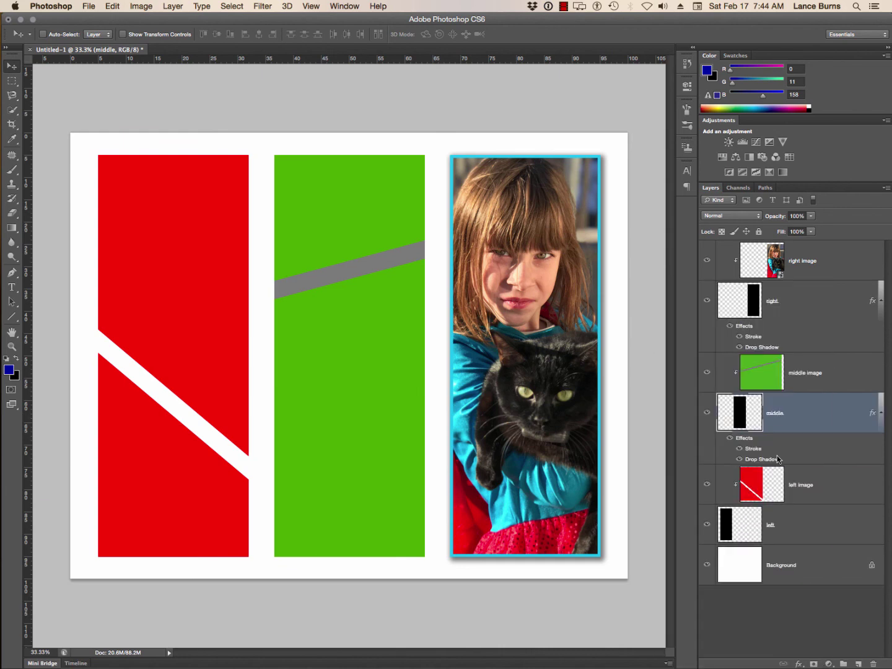
click(825, 521)
right_click(819, 519)
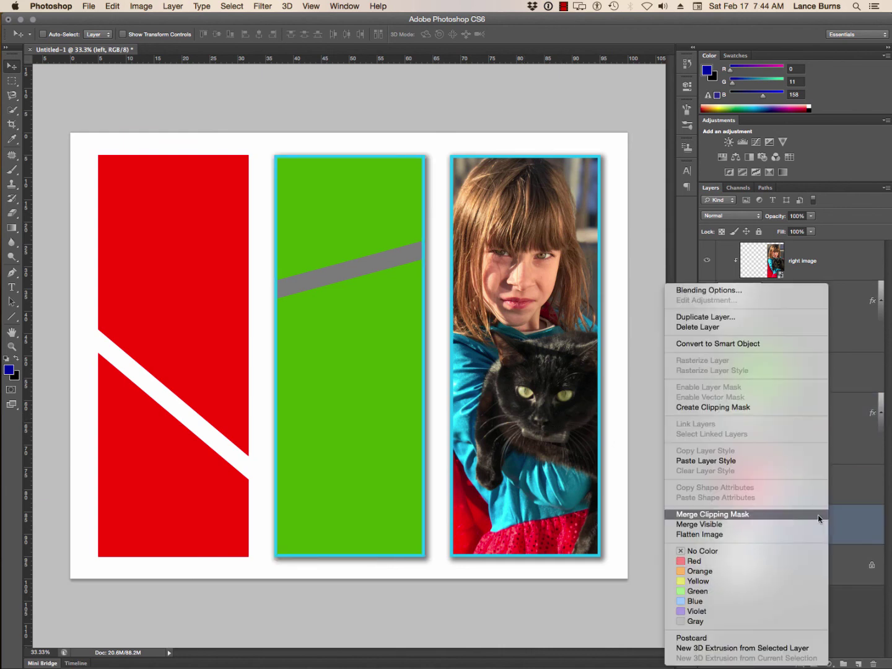
click(763, 463)
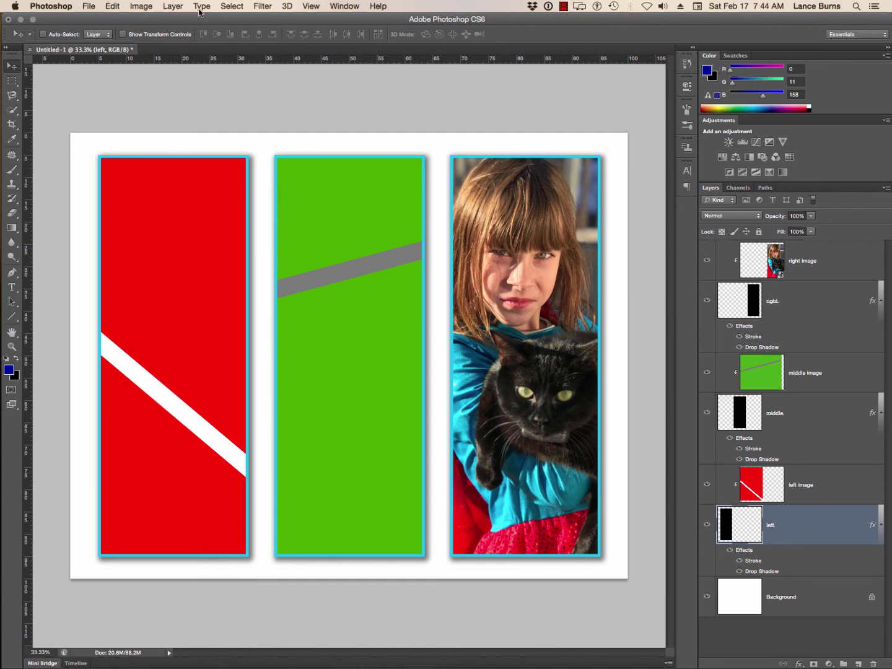
- Save the layered document to the Desktop in Photoshop format as "provincial contest.psd"
click(86, 8)
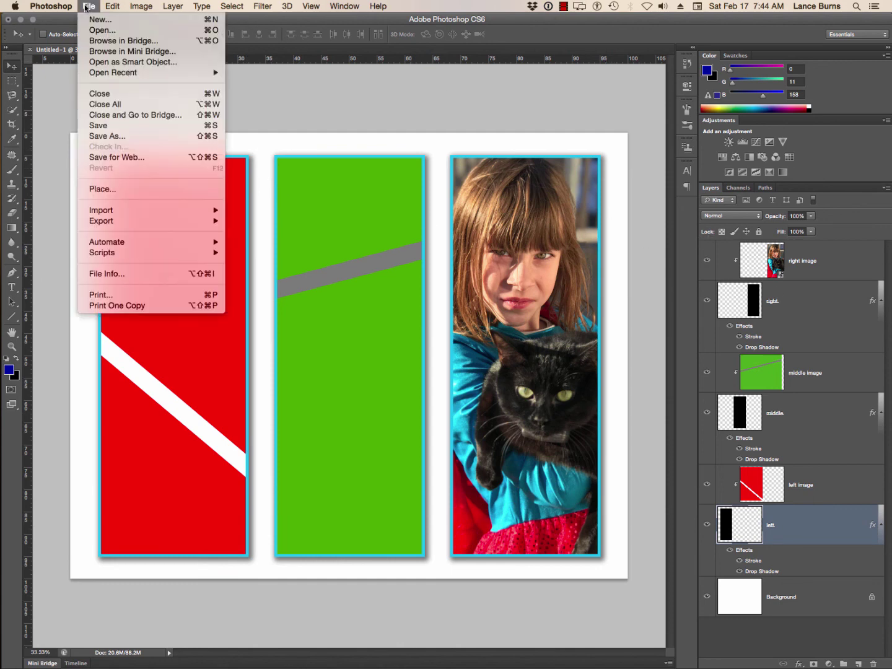
click(118, 135)
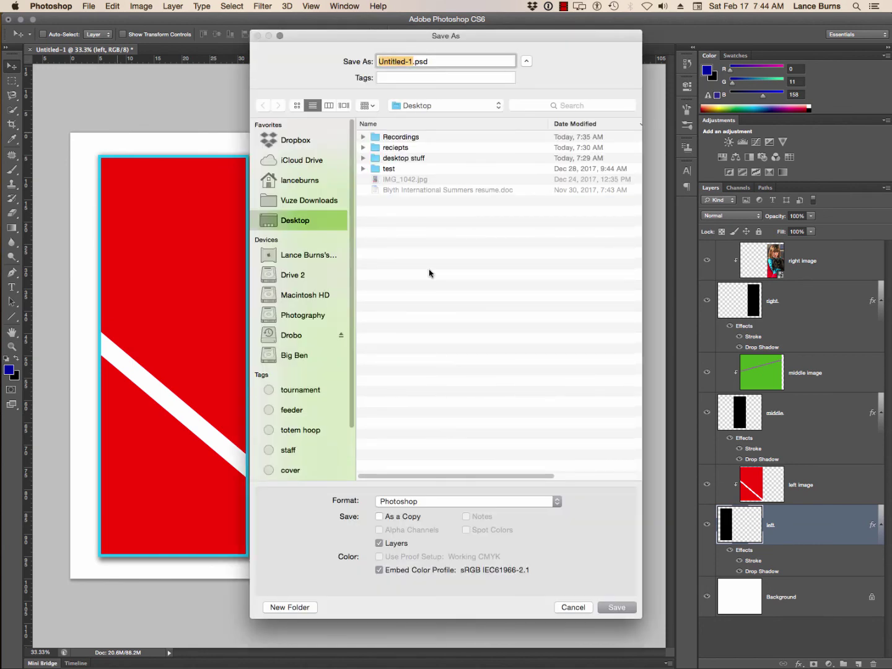
text(red)
key(BackSpace)
key(BackSpace)
key(BackSpace)
text(pro)
key(BackSpace)
key(BackSpace)
text(rovincial contest)
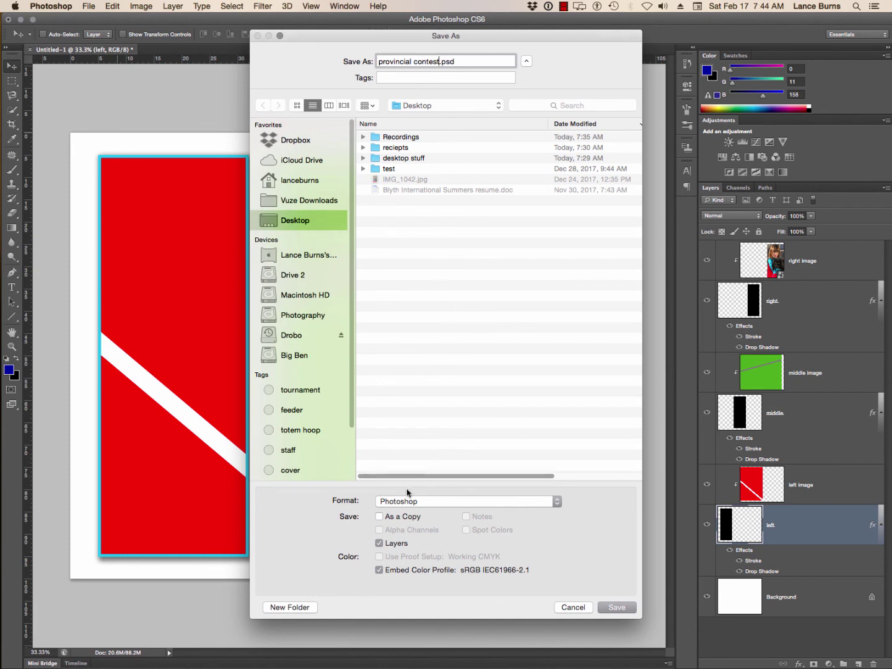
click(616, 607)
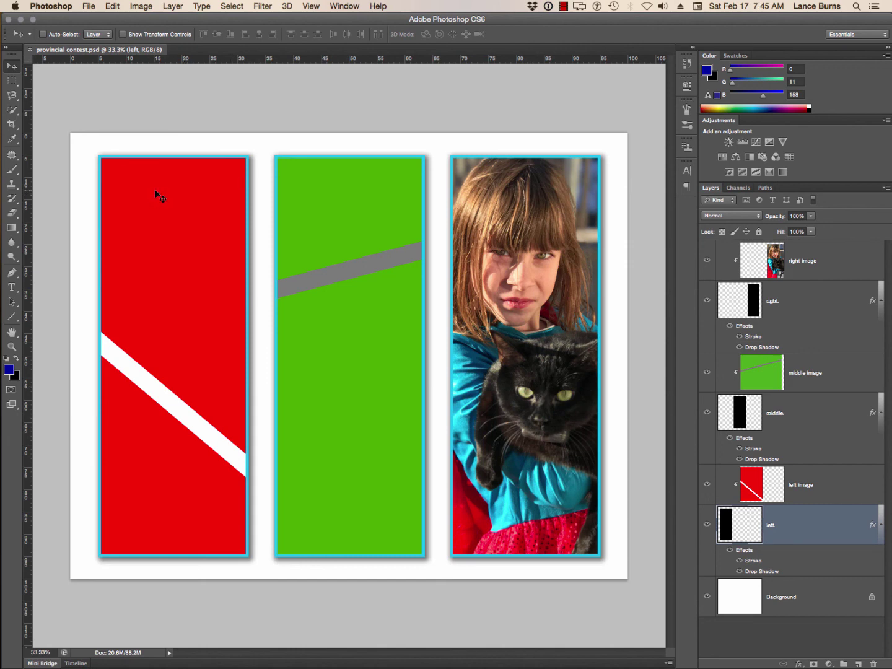
click(86, 7)
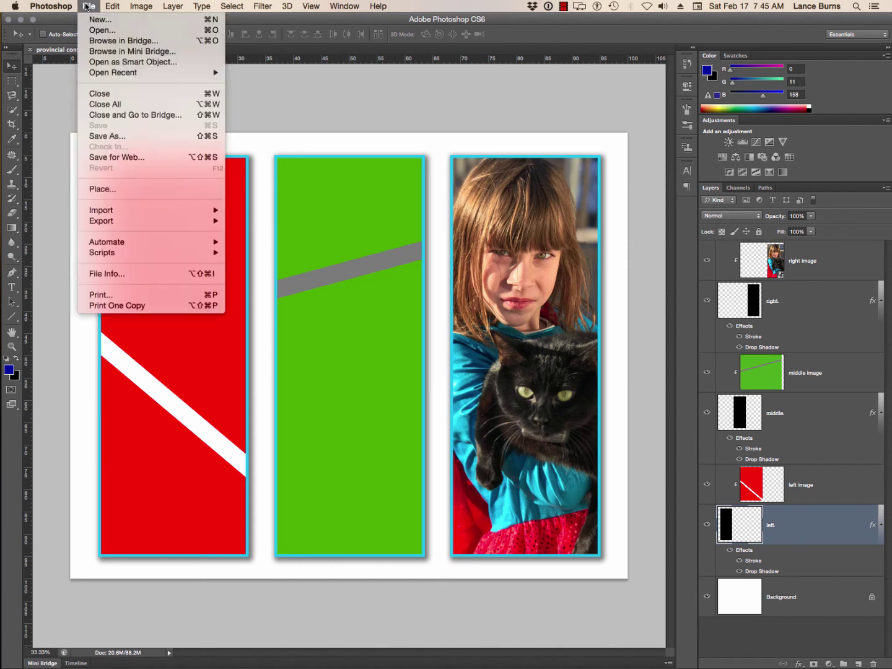
click(87, 6)
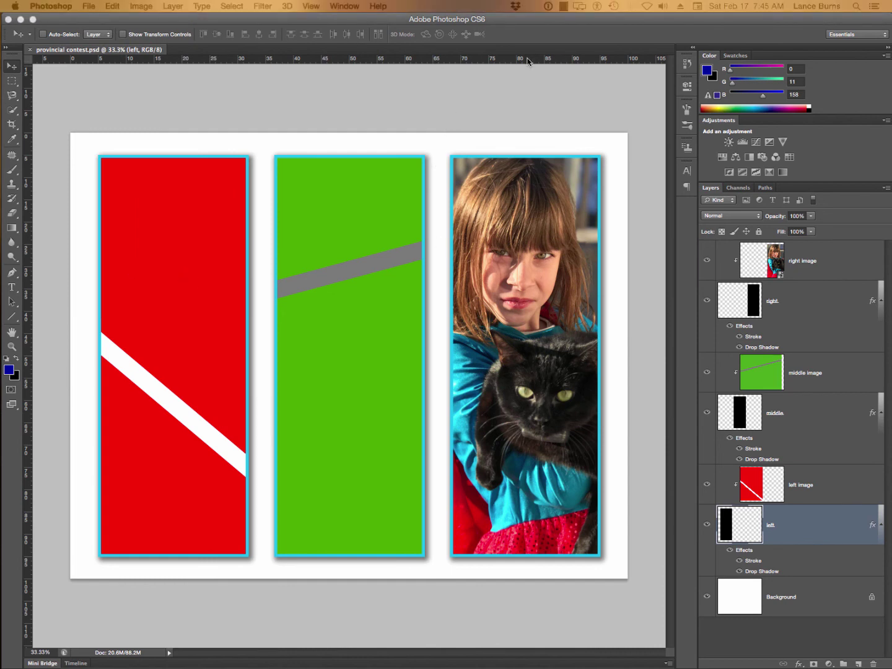
click(532, 21)
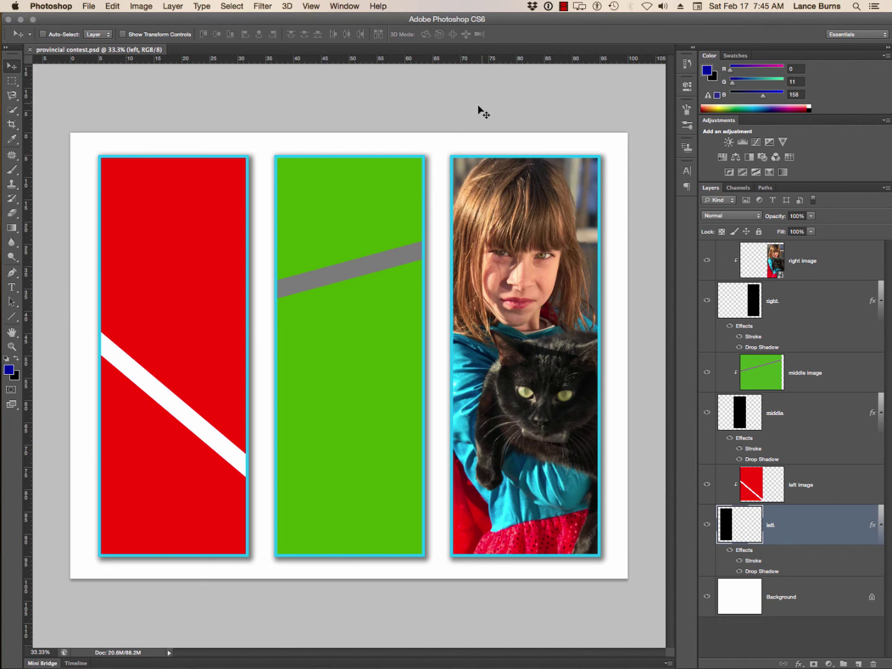
- Save a JPEG copy to the Desktop as "provincial contest.jpg" at quality 12 (Maximum) with the Baseline ("Standard") format option
click(86, 5)
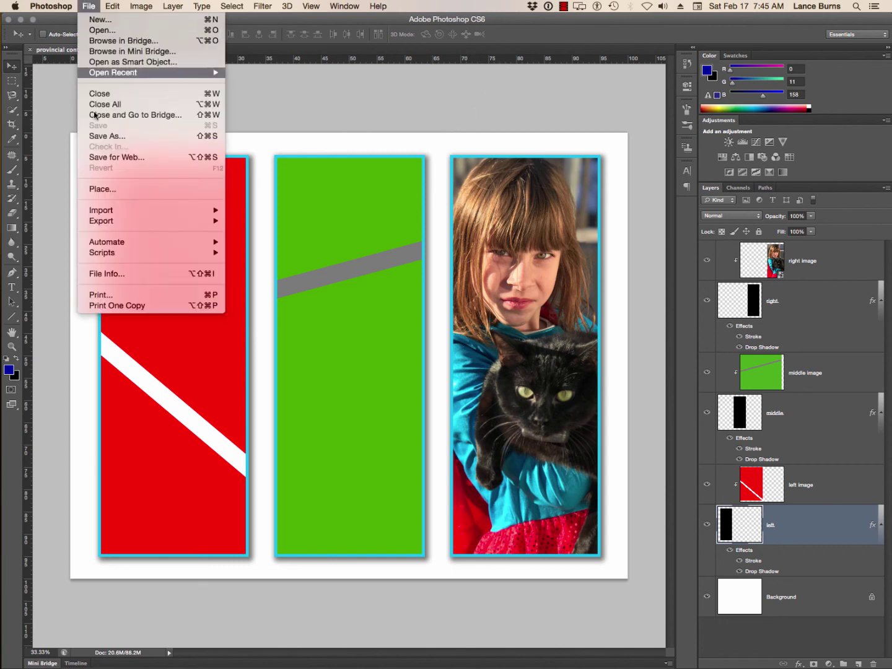
click(104, 136)
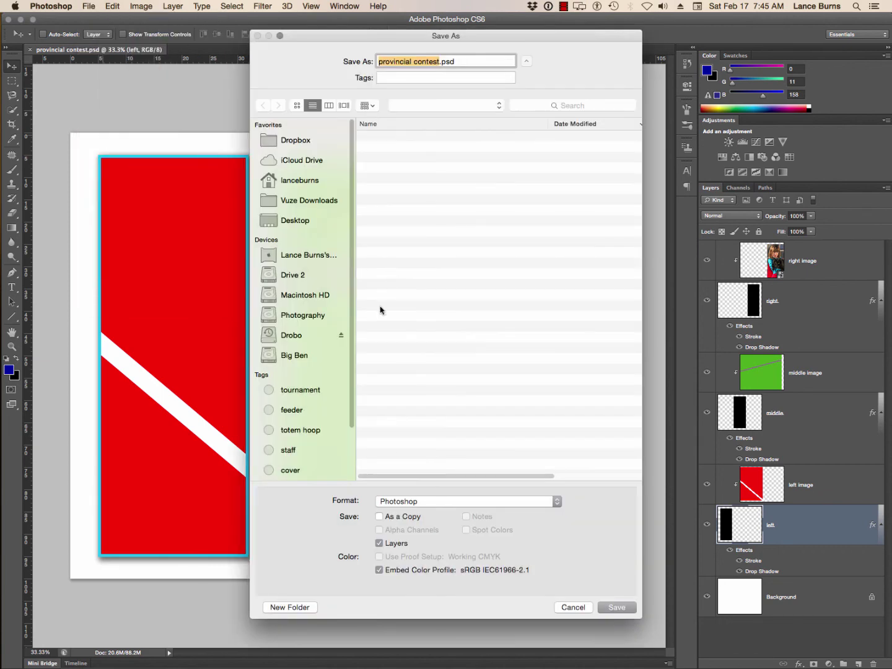
click(425, 501)
click(420, 591)
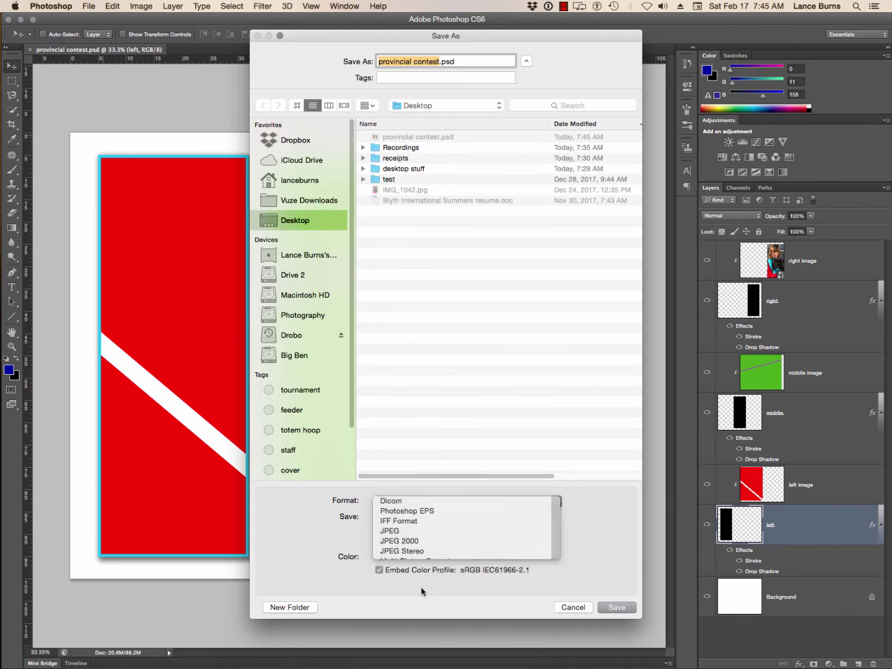
double_click(449, 61)
click(452, 64)
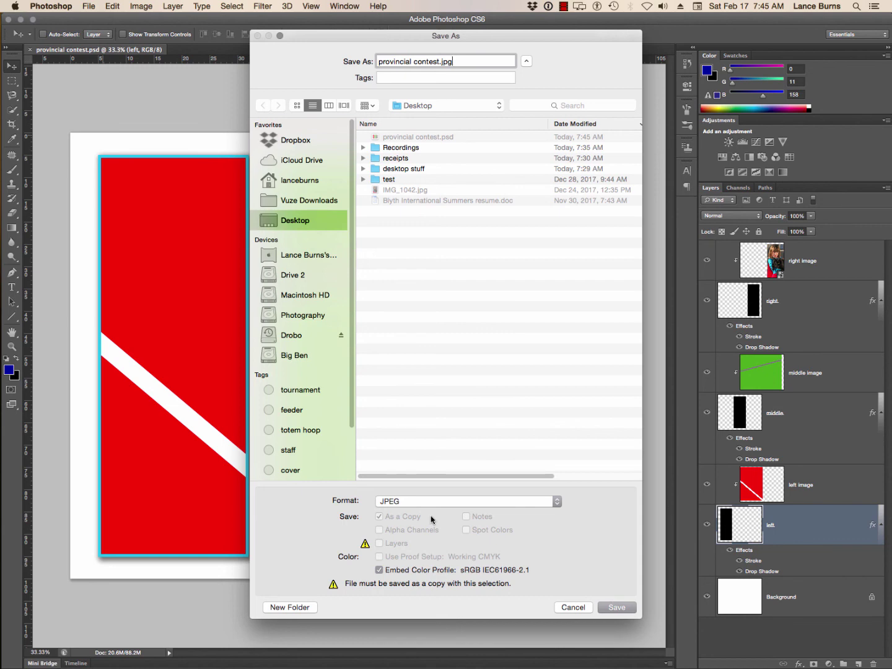
click(608, 610)
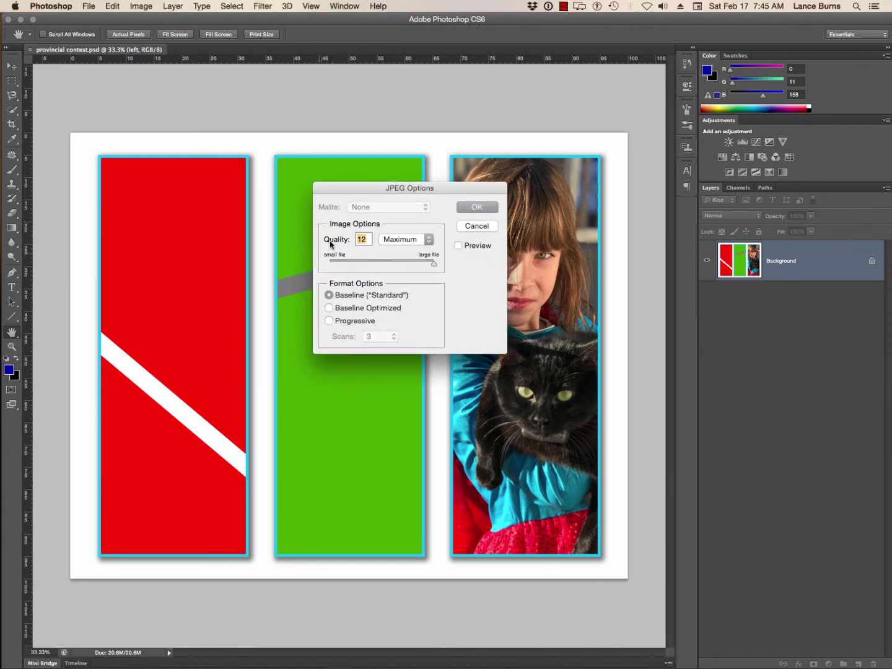
click(476, 207)
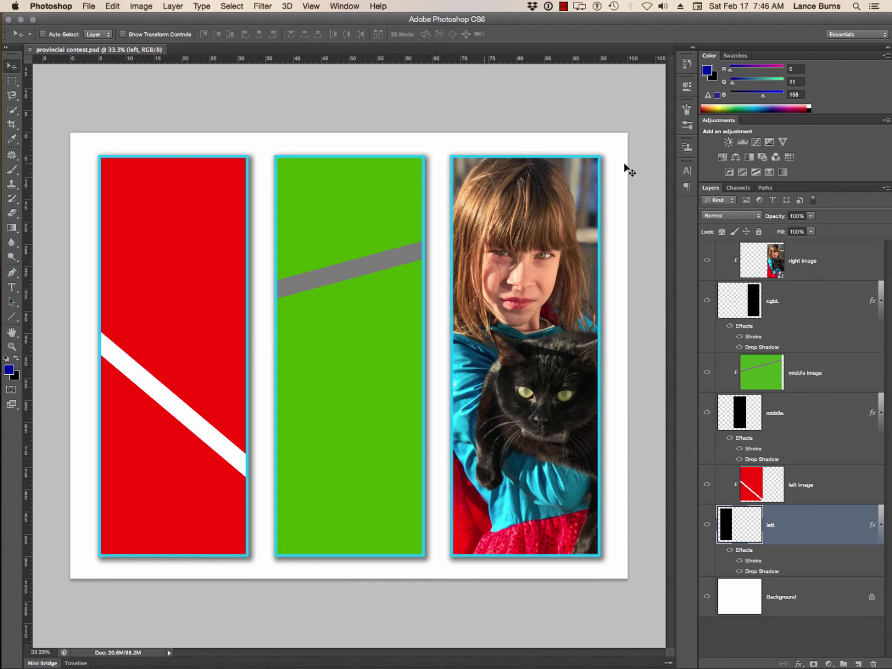
- Save the document to the Desktop as "provincial contest 2.jpg" while keeping the format set to Photoshop with layers
click(91, 6)
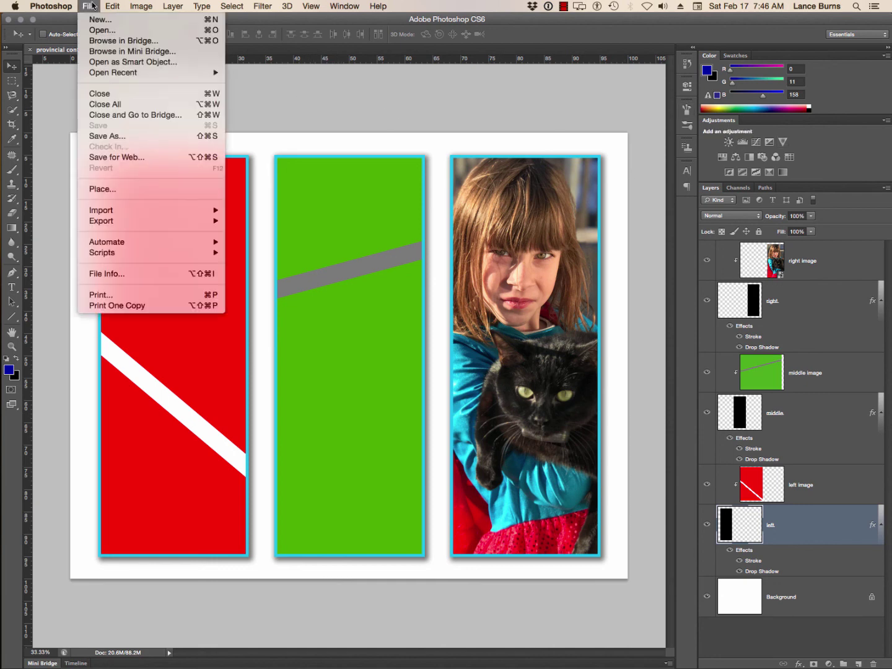
click(116, 136)
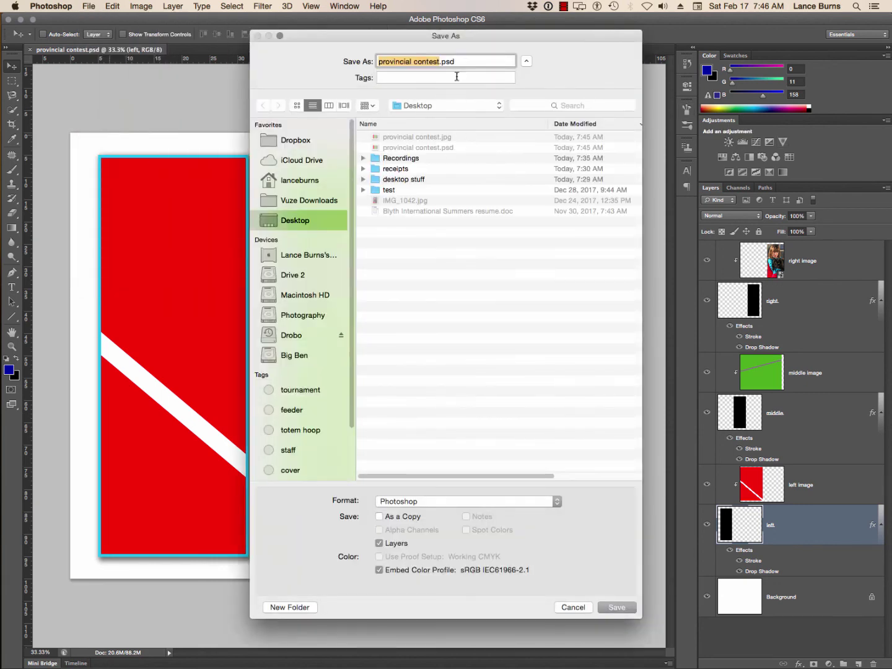
click(457, 62)
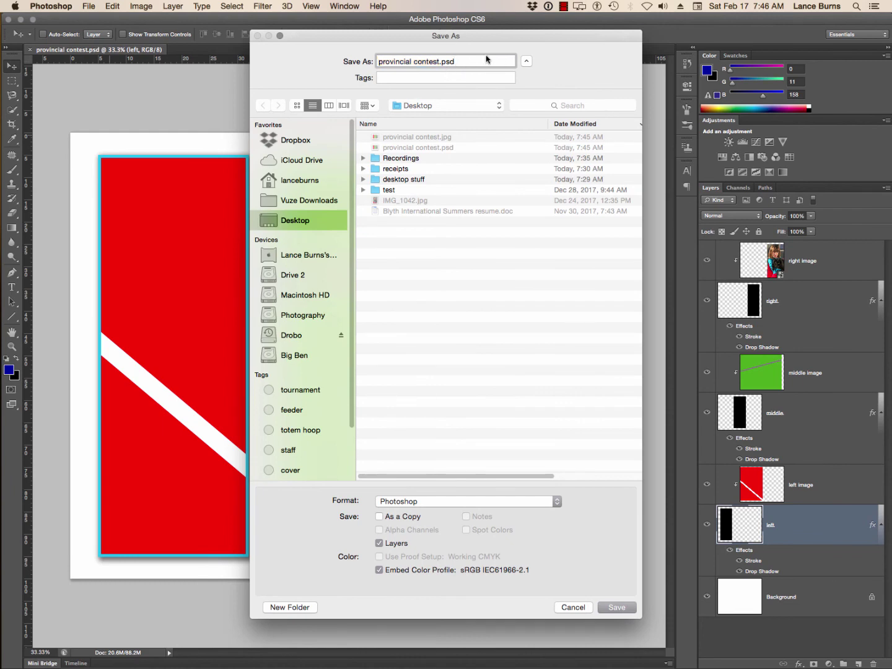
key(BackSpace)
key(BackSpace)
key(BackSpace)
text(jpg)
click(441, 61)
text(2)
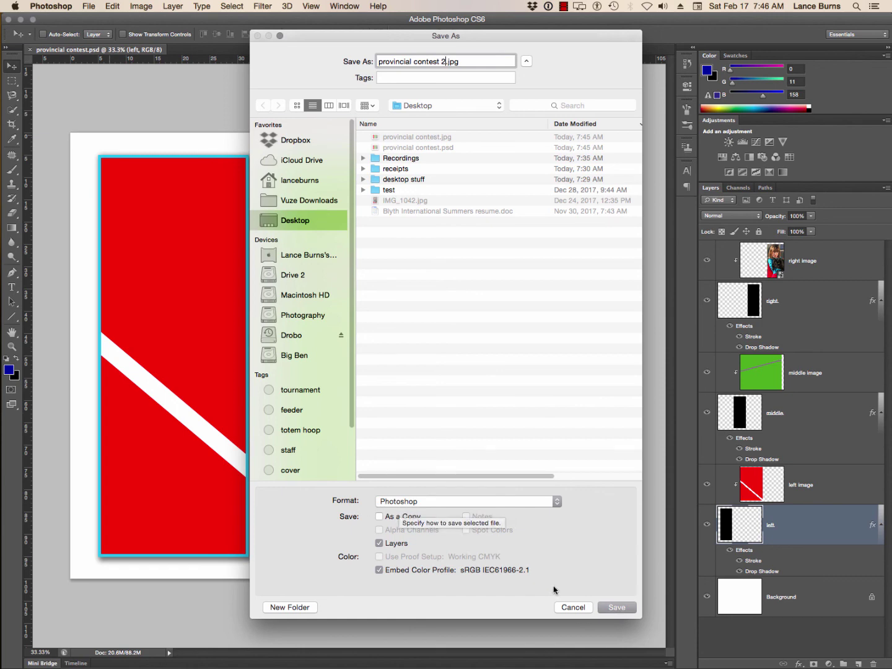
click(615, 607)
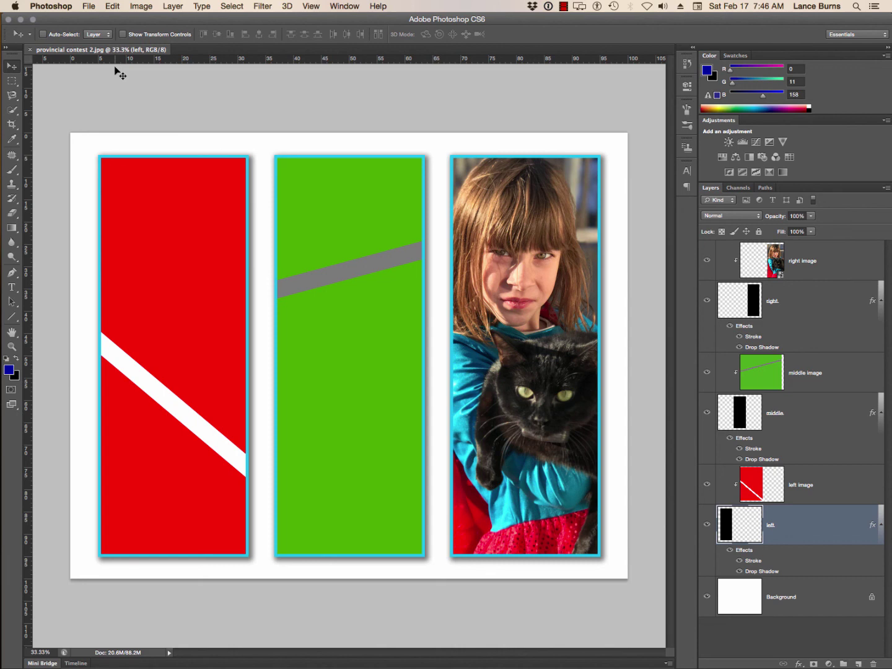
click(92, 8)
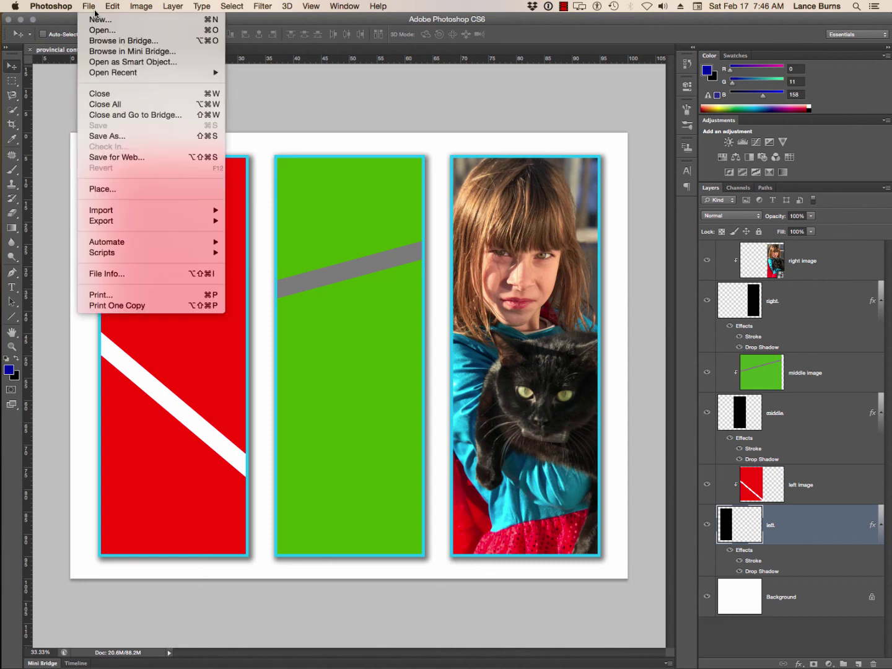
click(112, 136)
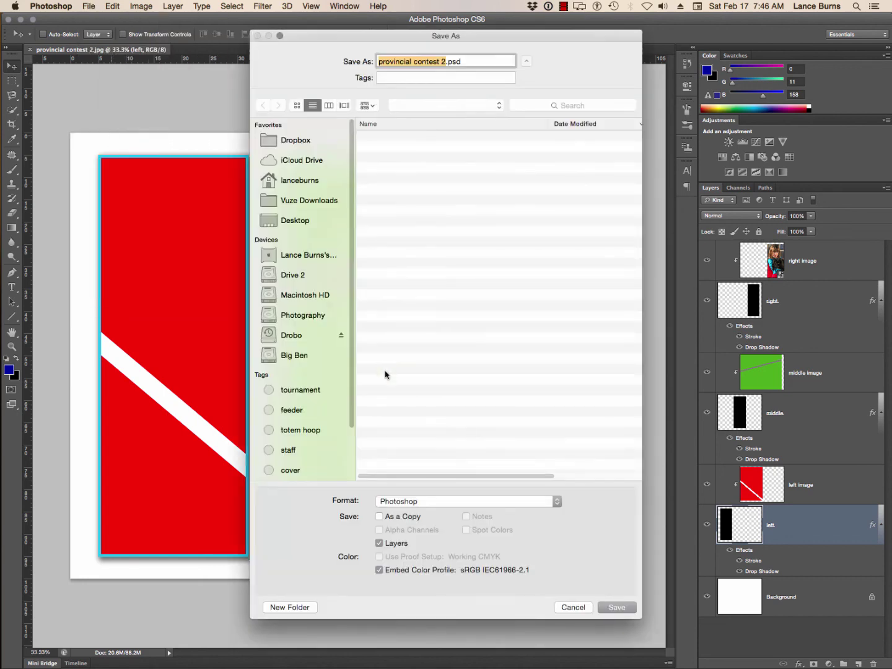
click(433, 503)
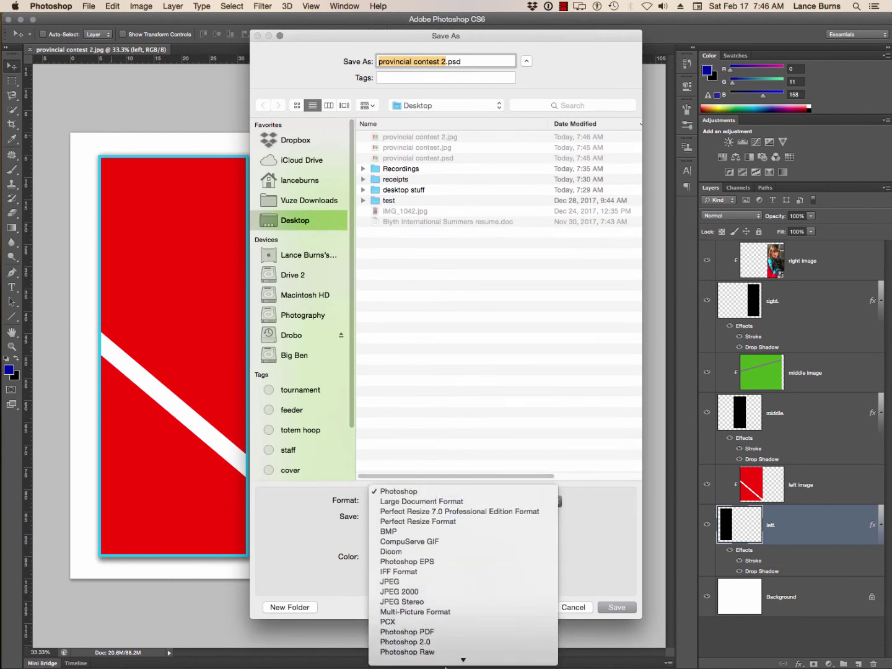
scroll(446, 620, down, 5)
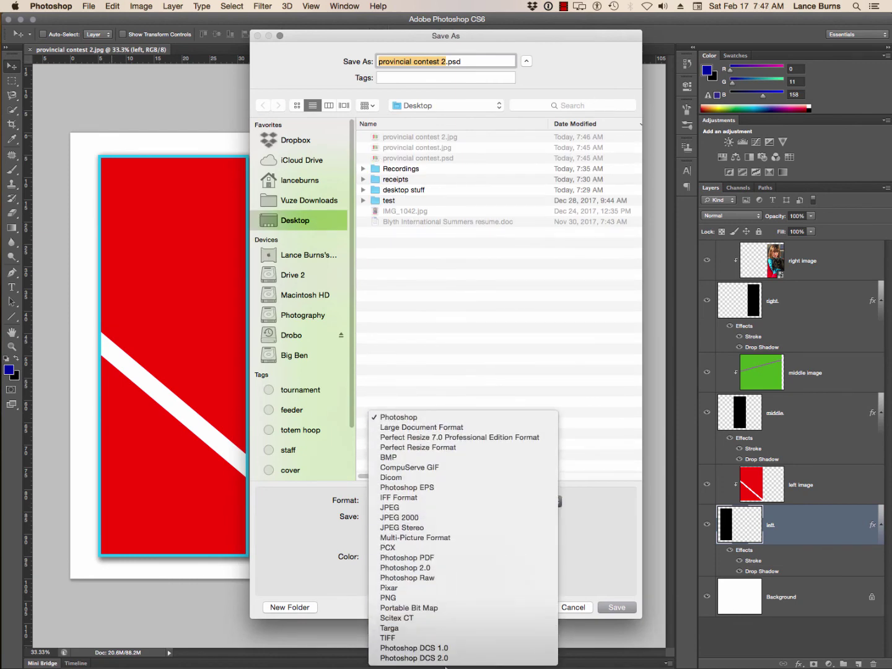
click(441, 507)
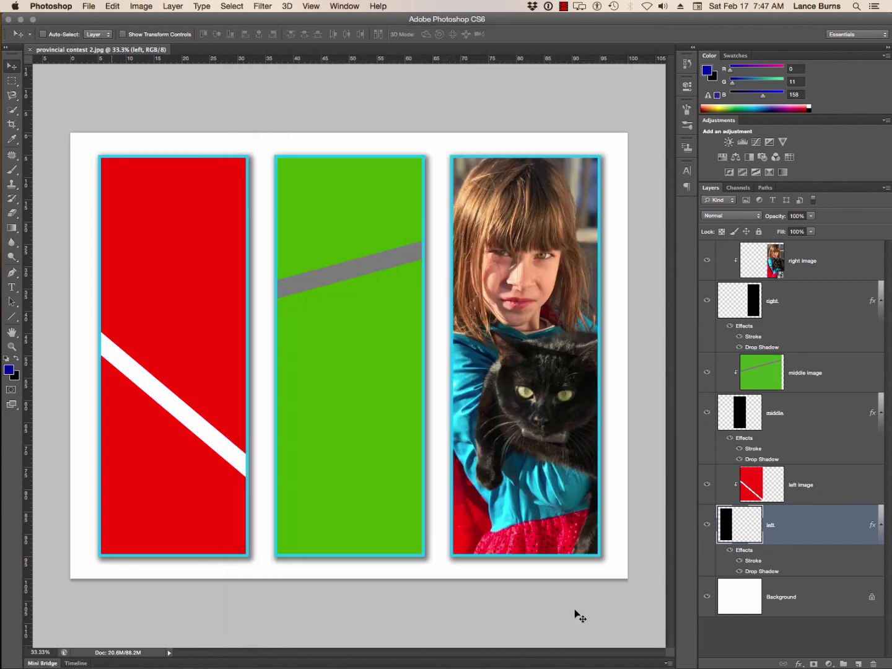
click(574, 608)
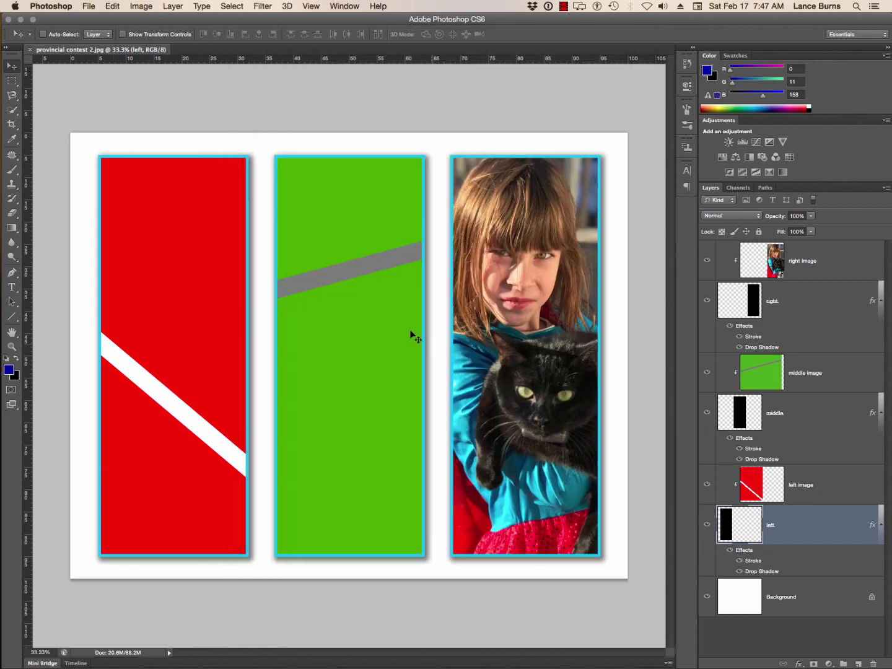